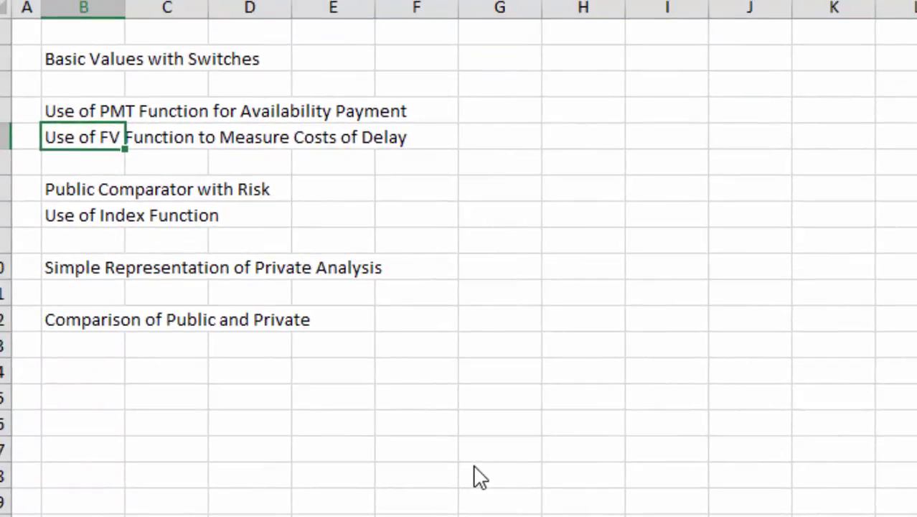
Review the list of analysis topics, from the PMT and FV functions to the public comparator with risk
key("Down")
key("Down")
key("Up")
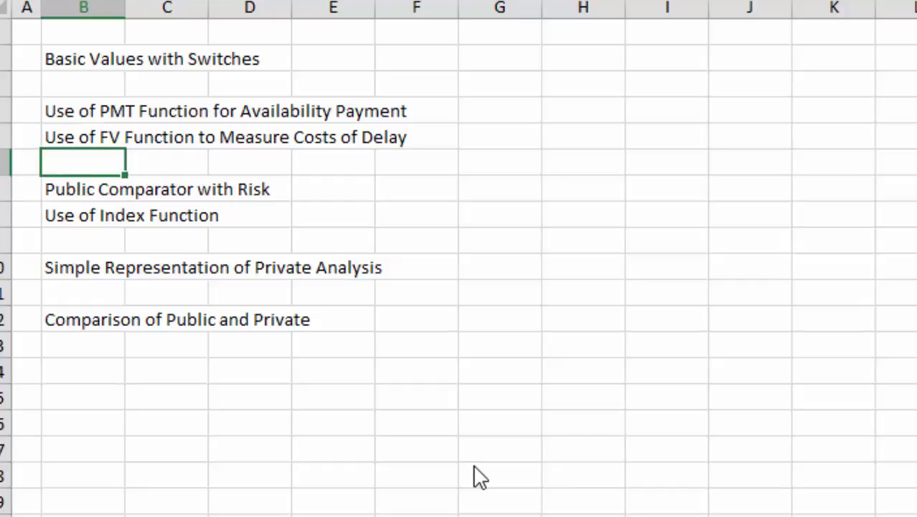
key("Down")
key("Down")
key("Up")
key("Up")
key("Up")
key("Up")
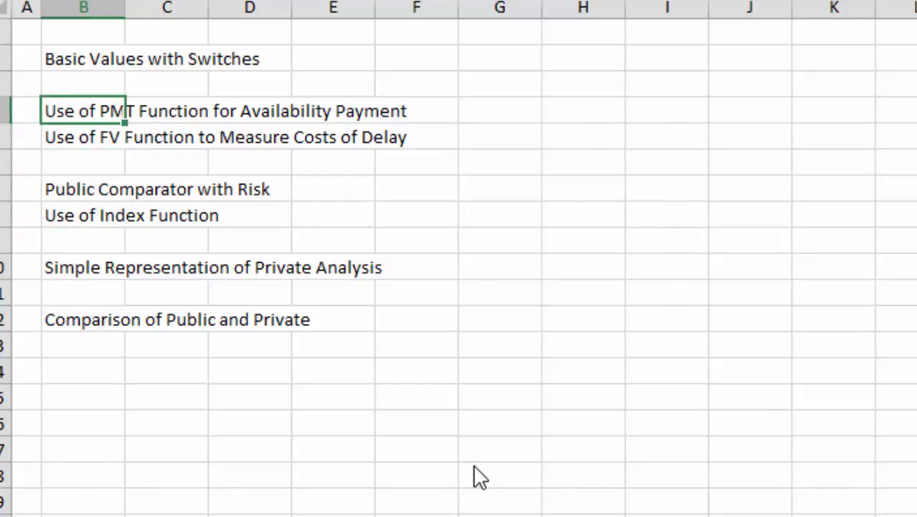
On the following sheet, make the Risk Analysis scenario headings in row 75, from Base through Avail, bold
key("ctrl+Page_Down")
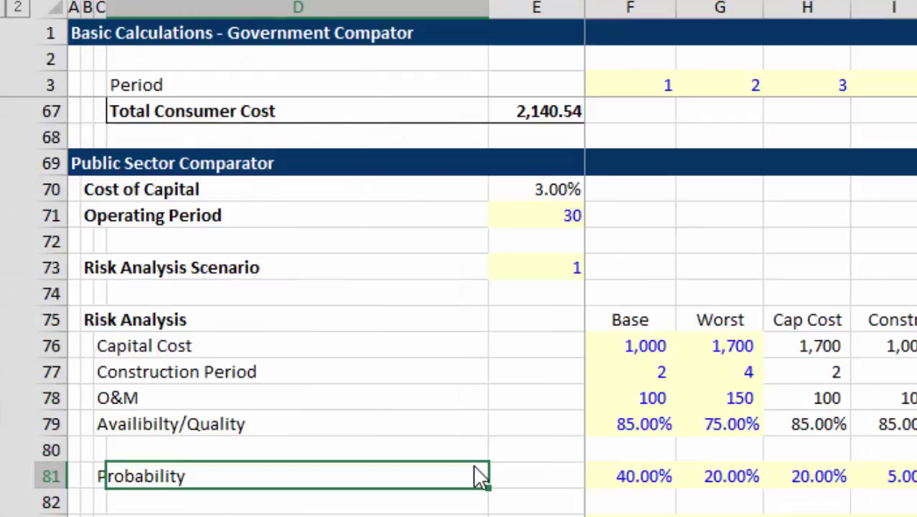
key("Up")
key("Up")
key("Up")
key("Up")
key("Up")
key("Up")
key("Up")
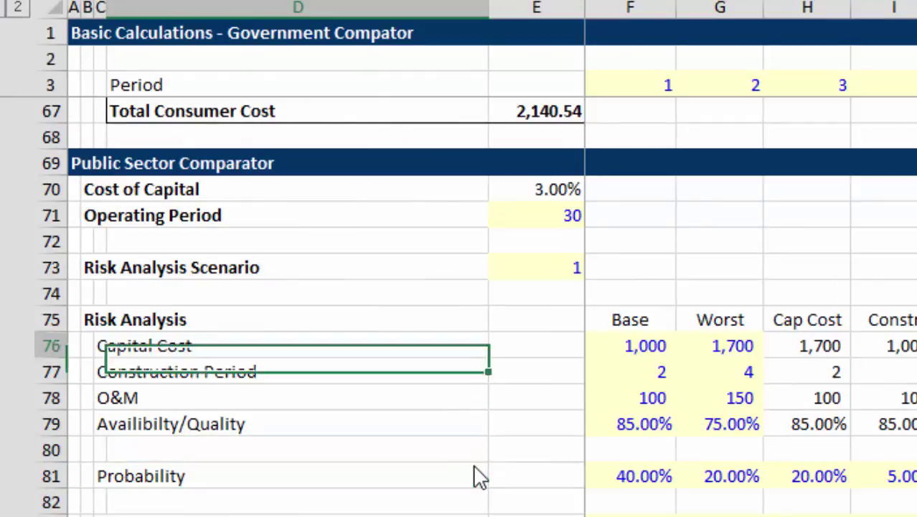
key("Right")
key("Right")
key("Down")
key("ctrl+shift+Right")
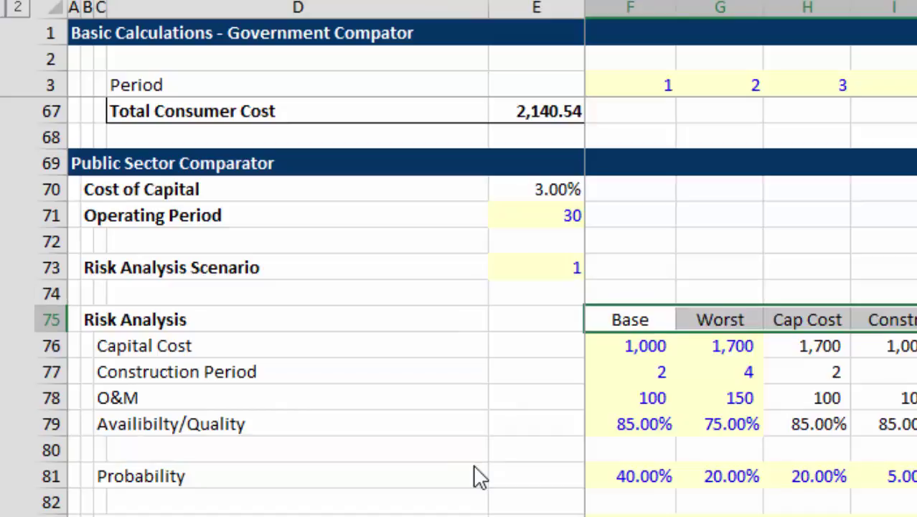
key("ctrl+b")
key("Down")
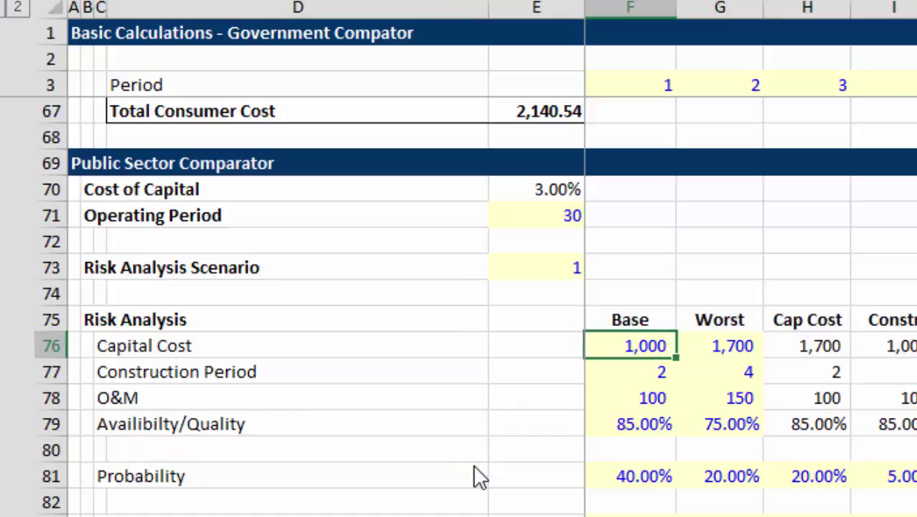
Examine the Base and Worst case assumptions for capital cost, construction period, O&M and availability
key("Left")
key("Left")
key("Right")
key("Right")
key("Right")
key("Left")
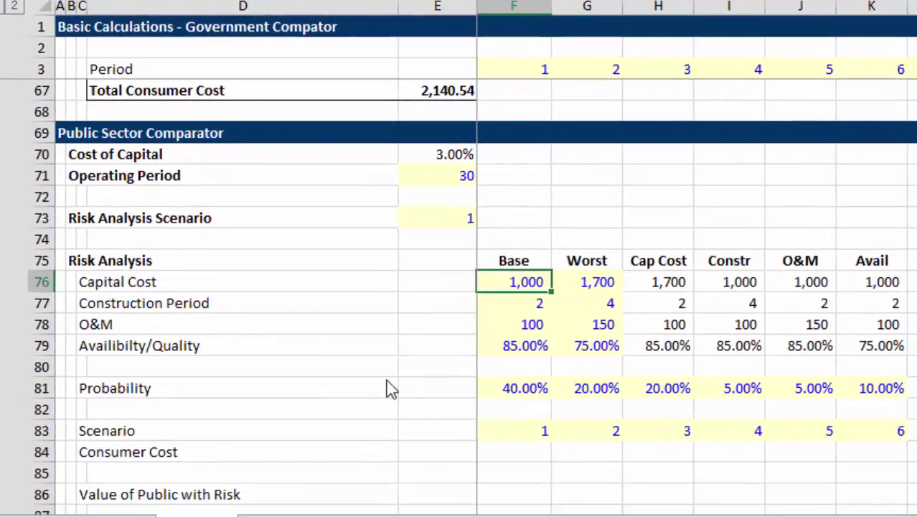
key("shift+Down")
key("shift+Down")
key("shift+Down")
key("shift+Down")
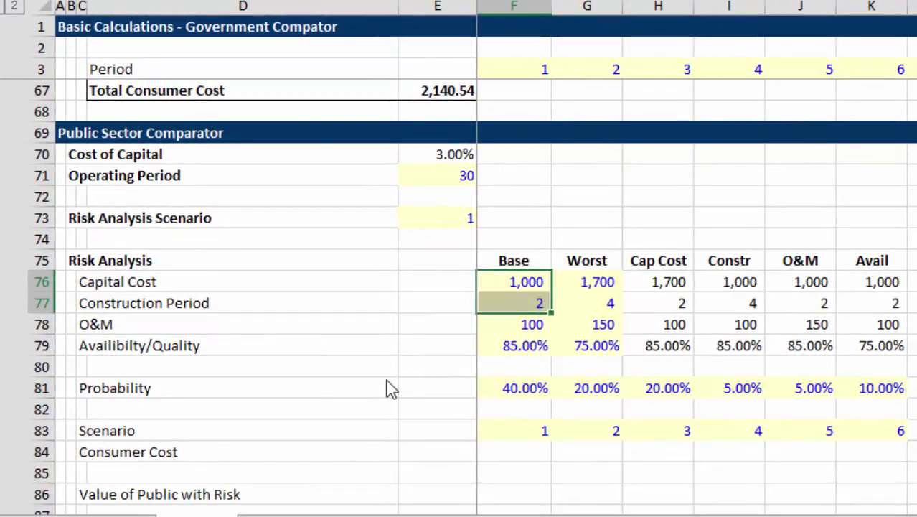
key("shift+Up")
key("Right")
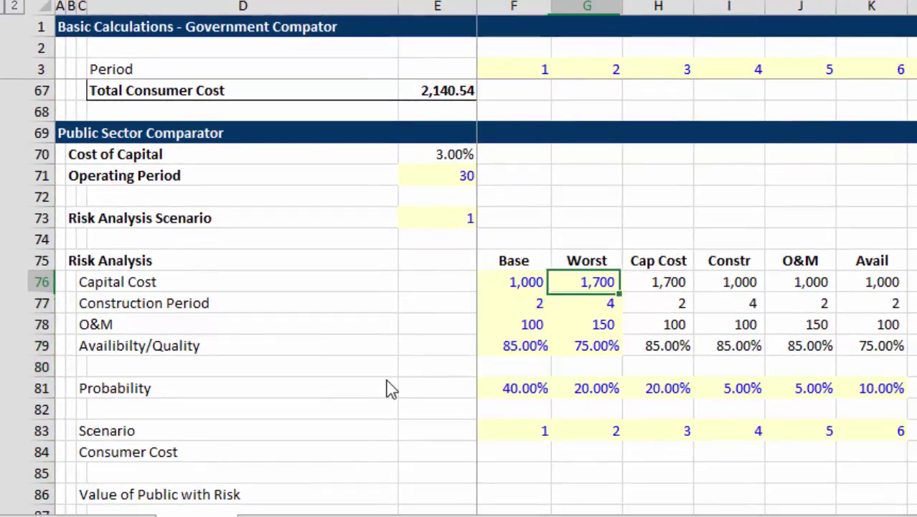
key("shift+Down")
key("shift+Down")
key("shift+Down")
key("Up")
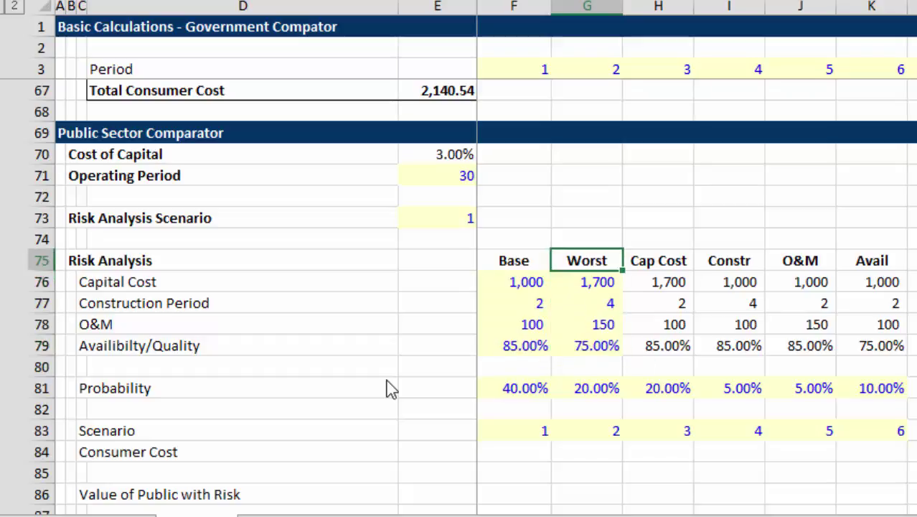
Set the Worst case construction period in the Risk Analysis table to 5
key("Down")
key("Down")
type("5")
key("Return")
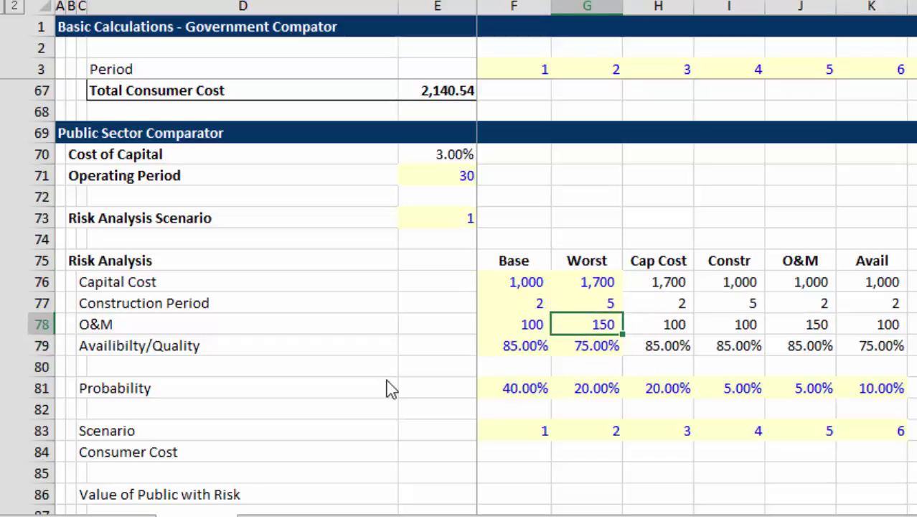
Compare the Base and Worst case entries for O&M and availability/quality in rows 78 and 79
key("Up")
key("Up")
key("Down")
key("Down")
key("Left")
key("Left")
key("Right")
key("Right")
key("Down")
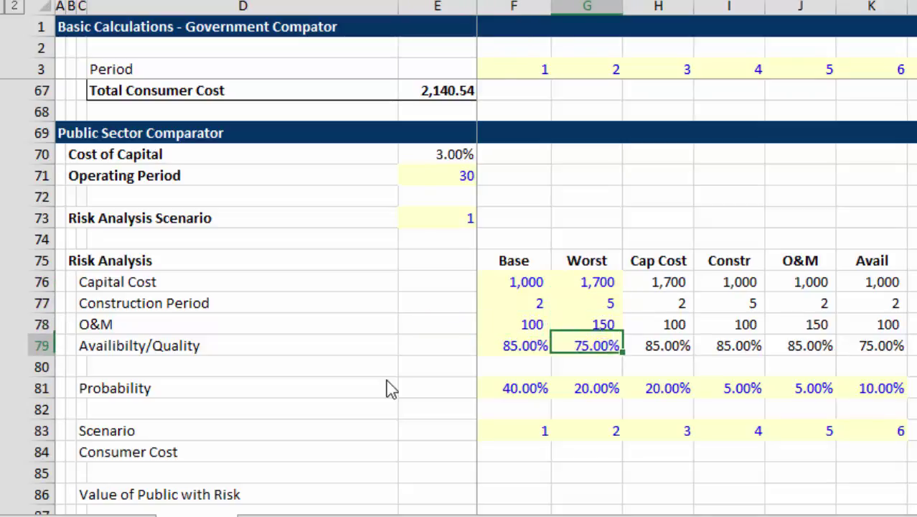
key("Up")
key("Up")
key("Up")
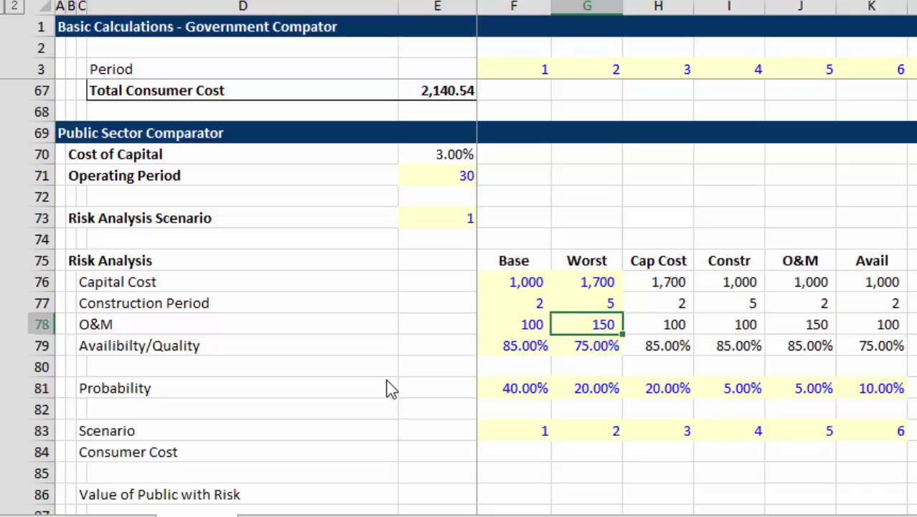
Inspect the formulas in the Cap Cost scenario column, cells H76 to H79, for their Base and Worst references
key("Right")
key("F2")
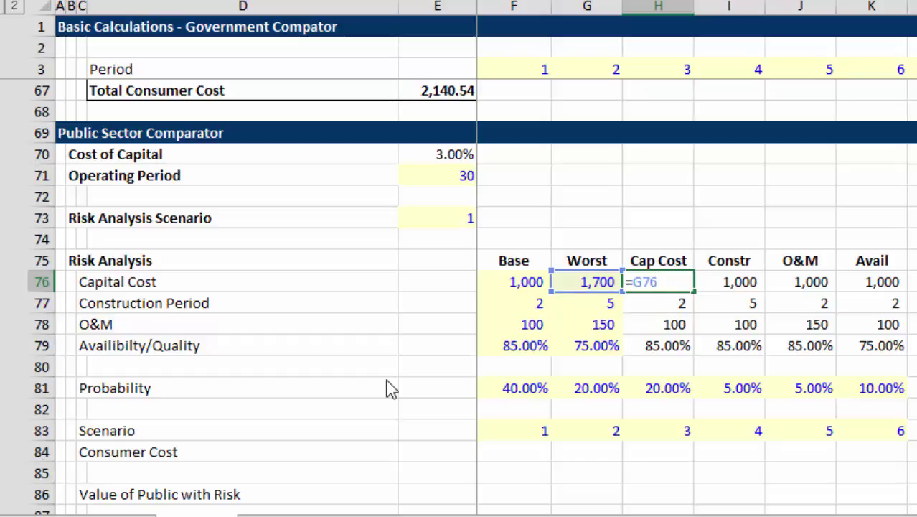
key("Return")
key("F2")
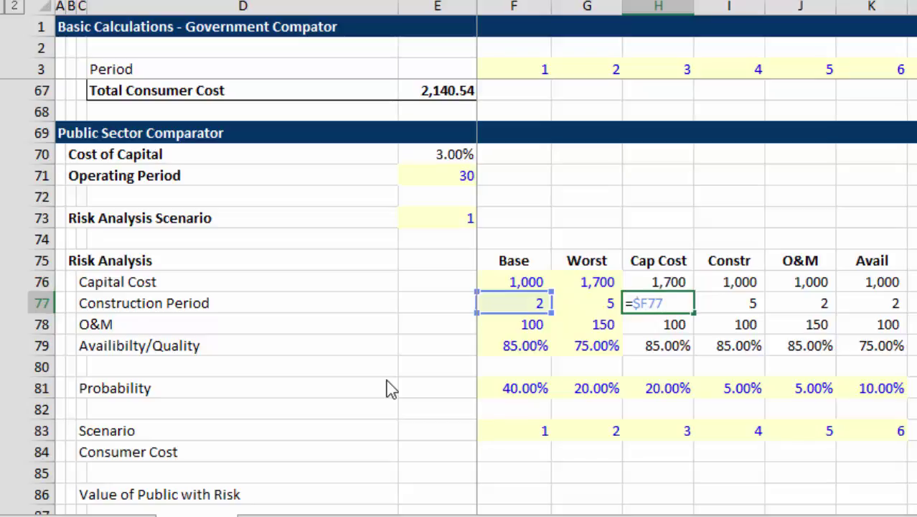
key("Return")
key("F2")
key("Return")
key("F2")
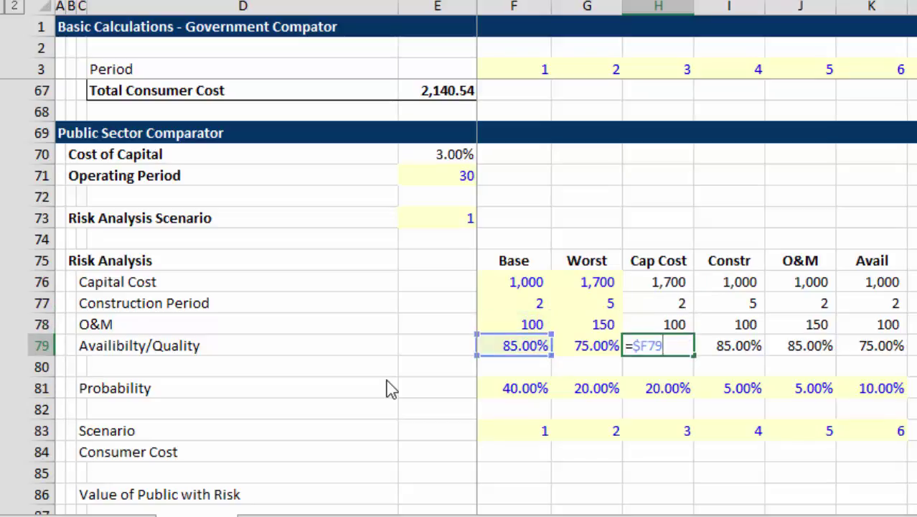
key("Return")
Inspect the Constr scenario formulas for capital cost, construction period and O&M in column I
key("Up")
key("Right")
key("Up")
key("Up")
key("Up")
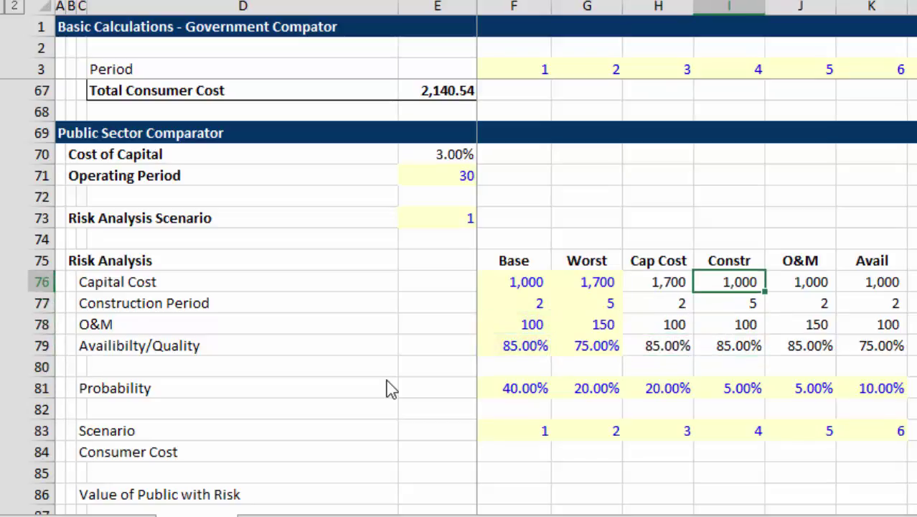
key("F2")
key("Return")
key("F2")
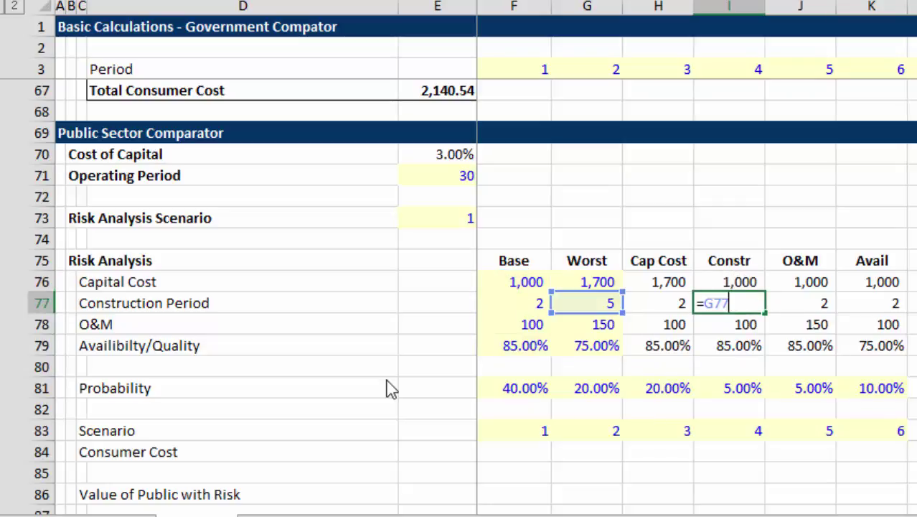
key("Return")
key("F2")
key("Return")
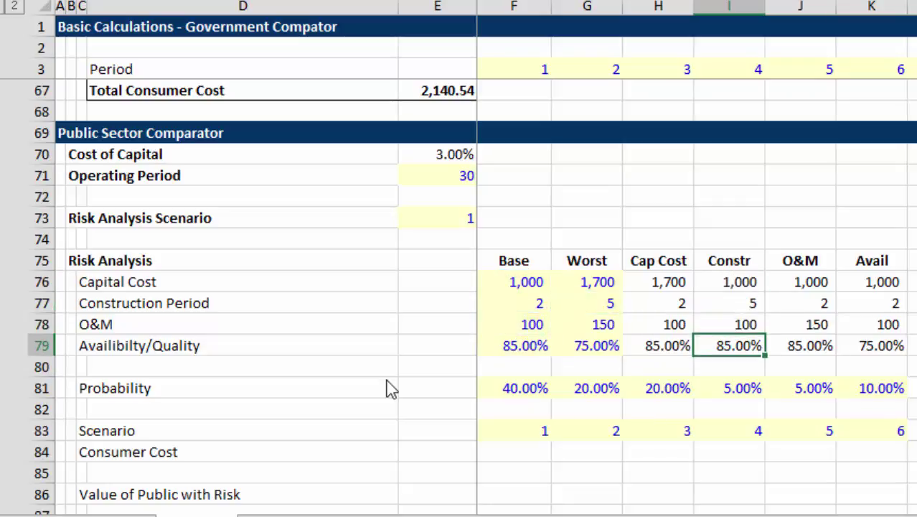
Inspect the capital cost formula of the O&M scenario and look down the rest of column J
key("Up")
key("Up")
key("Up")
key("Right")
key("F2")
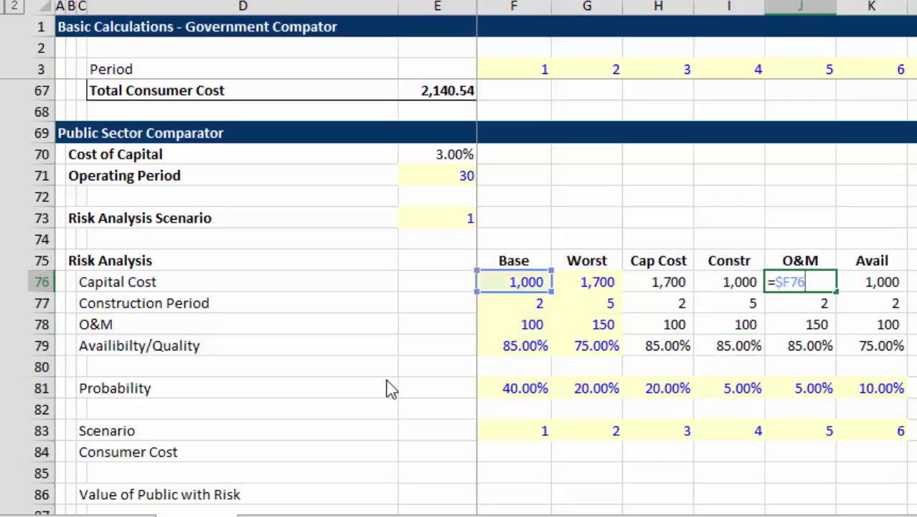
key("Return")
key("Down")
key("Down")
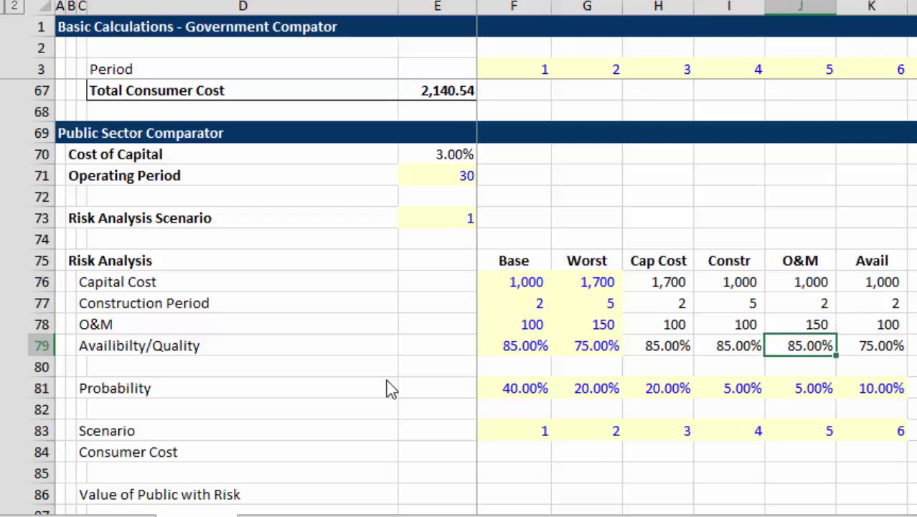
Examine the availability/quality row across all scenarios, then look up the Avail scenario column to its heading
key("Left")
key("Left")
key("Left")
key("Left")
key("Left")
key("Right")
key("Right")
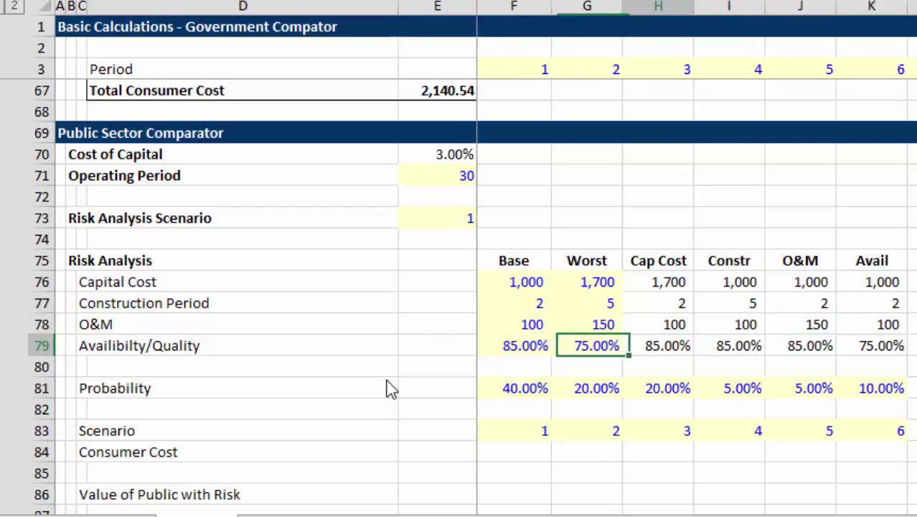
key("Right")
key("Right")
key("Right")
key("Right")
key("Up")
key("Up")
key("Up")
key("Up")
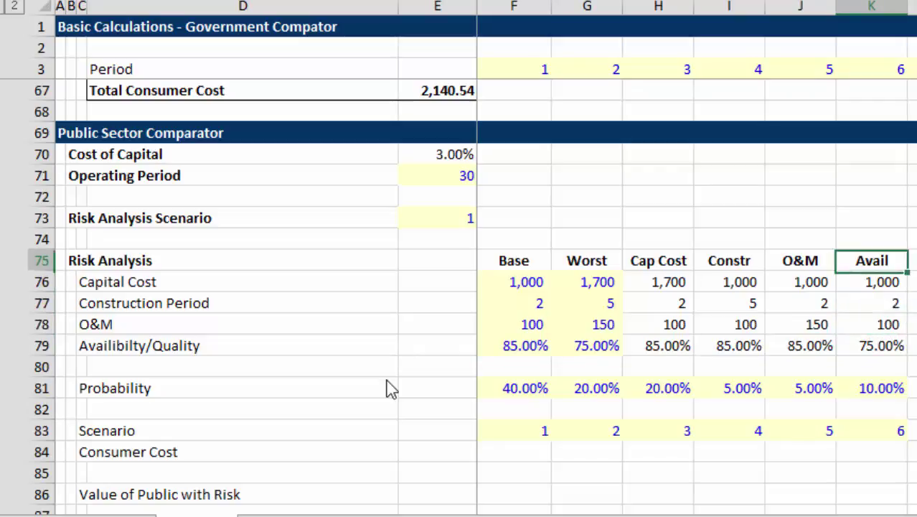
Select the scenario probabilities from Base to Avail in F81:K81 to examine them together
key("Down")
key("Down")
key("Down")
key("Down")
key("Down")
key("Down")
key("Down")
key("Left")
key("Left")
key("Up")
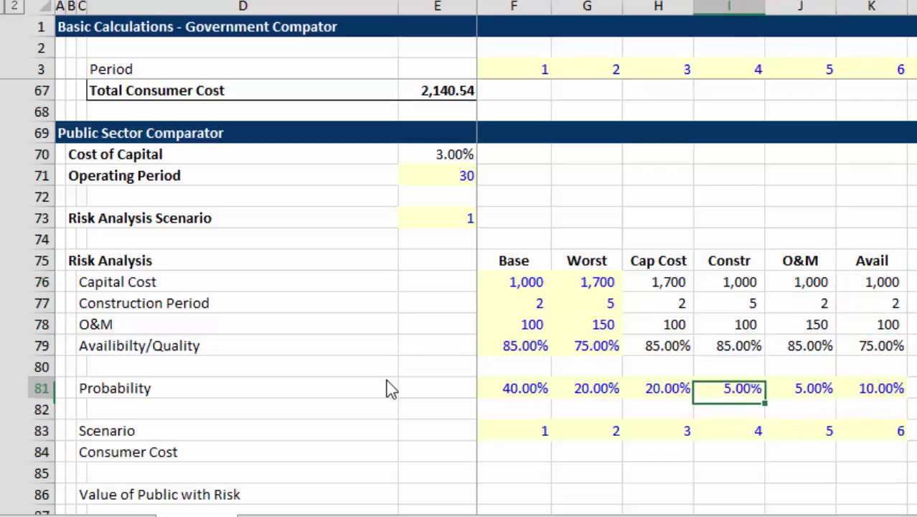
key("Left")
key("Left")
key("Left")
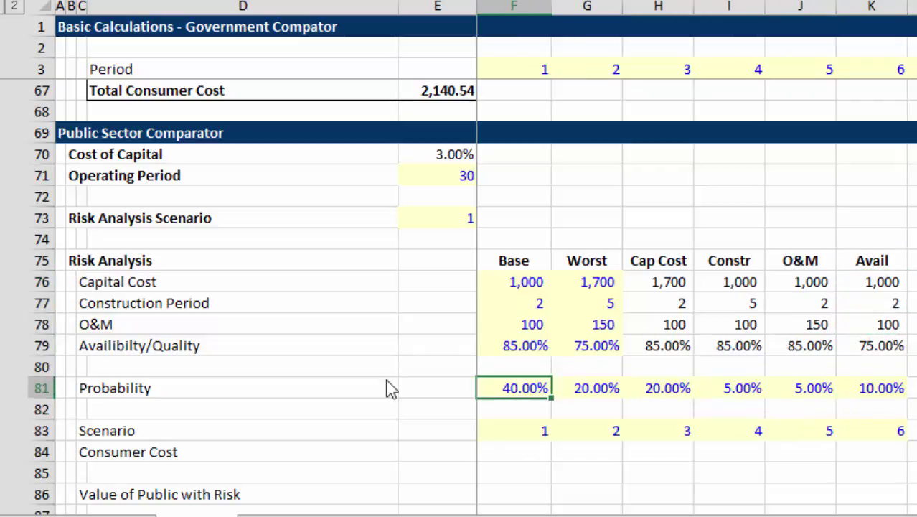
key("shift+Right")
key("shift+Right")
key("shift+Right")
key("shift+Right")
key("shift+Right")
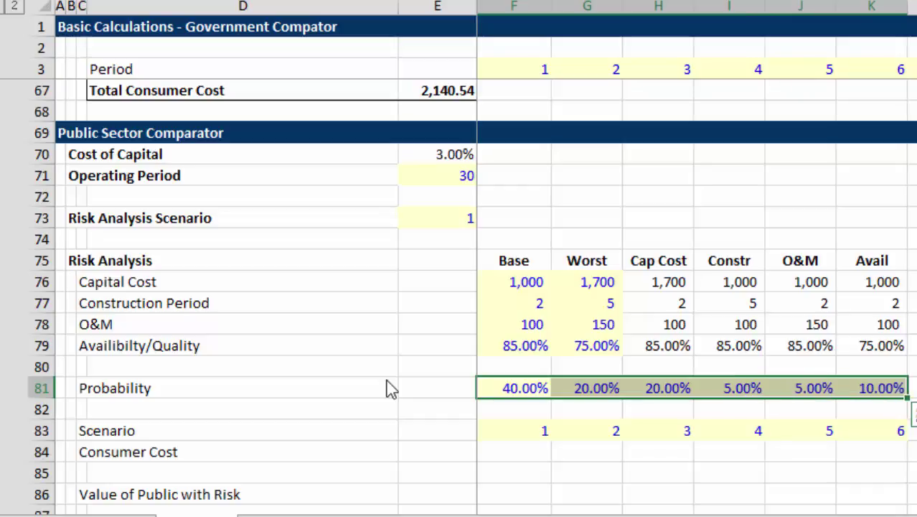
Examine the individual probabilities of the Base, Worst, Cap Cost and Constr scenarios in row 81
key("shift+Left")
key("Left")
key("Left")
key("Right")
key("Right")
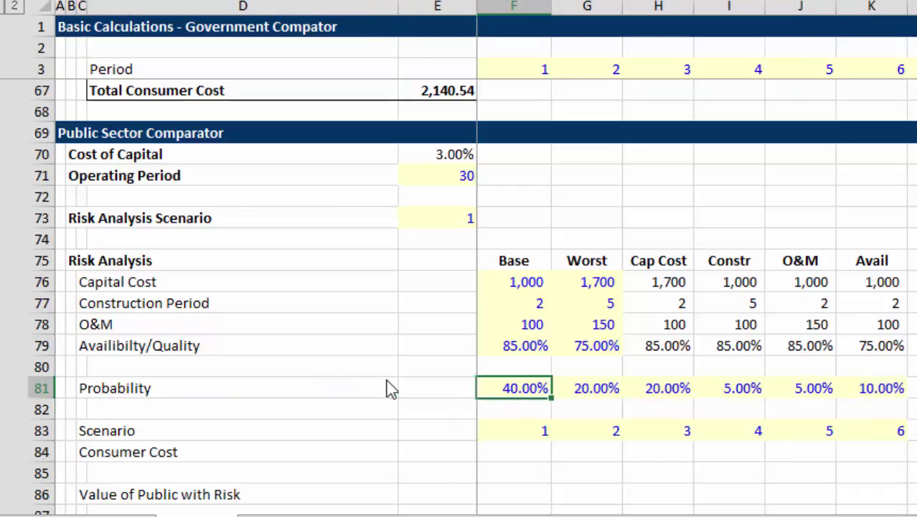
key("Right")
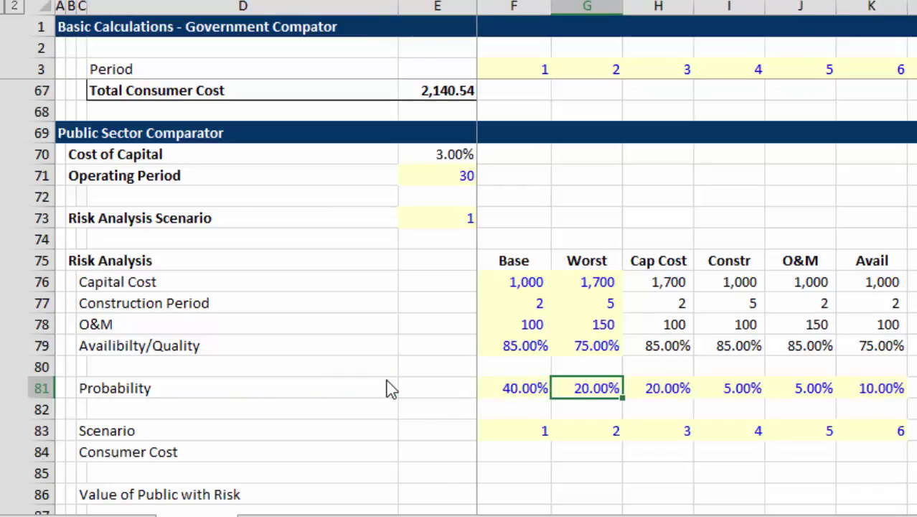
key("Right")
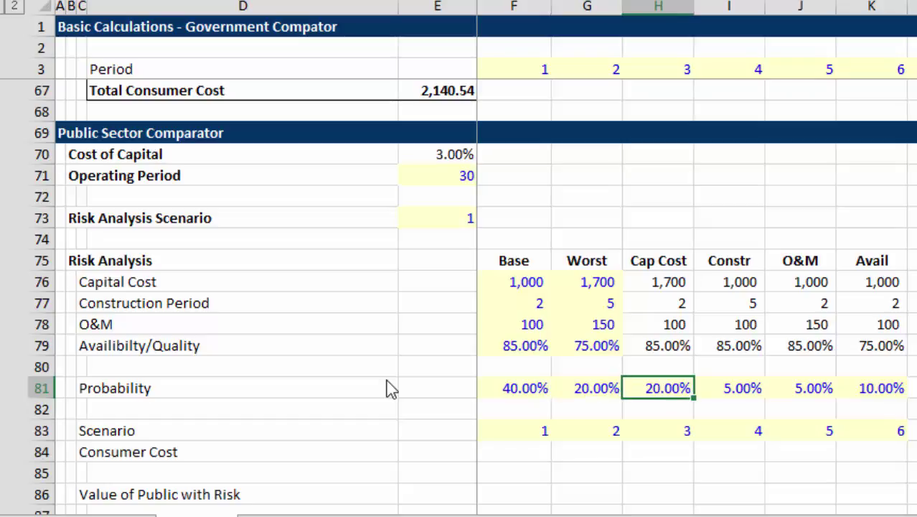
key("Left")
key("shift+Right")
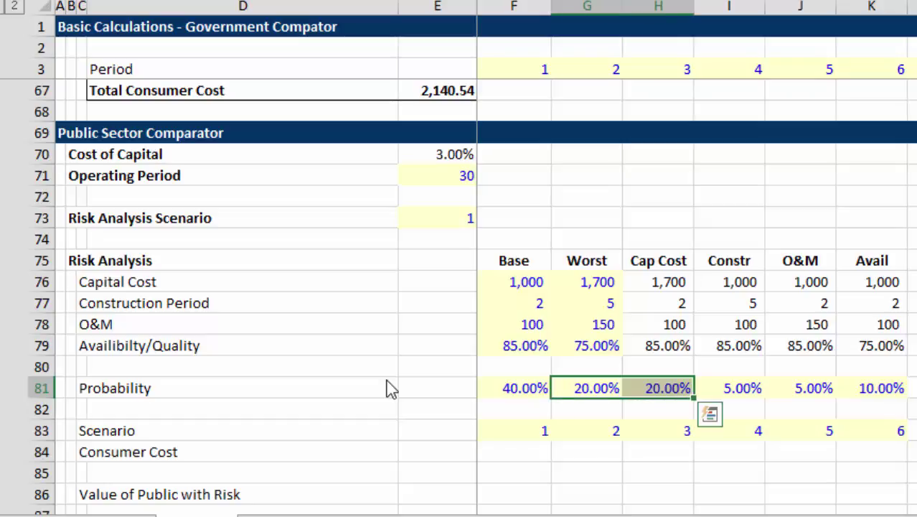
key("Right")
key("Right")
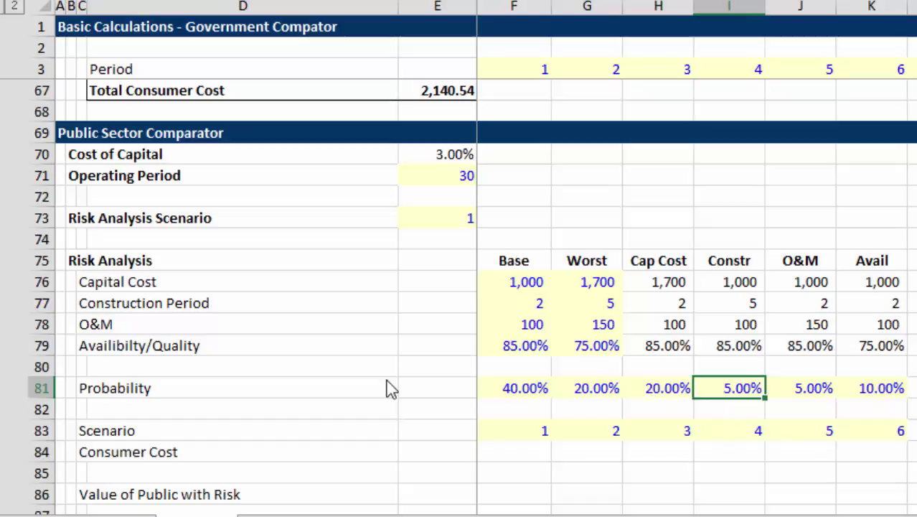
Examine the capital cost and construction period values across the Constr, O&M and Avail scenarios
key("Up")
key("Up")
key("Up")
key("Up")
key("Up")
key("Up")
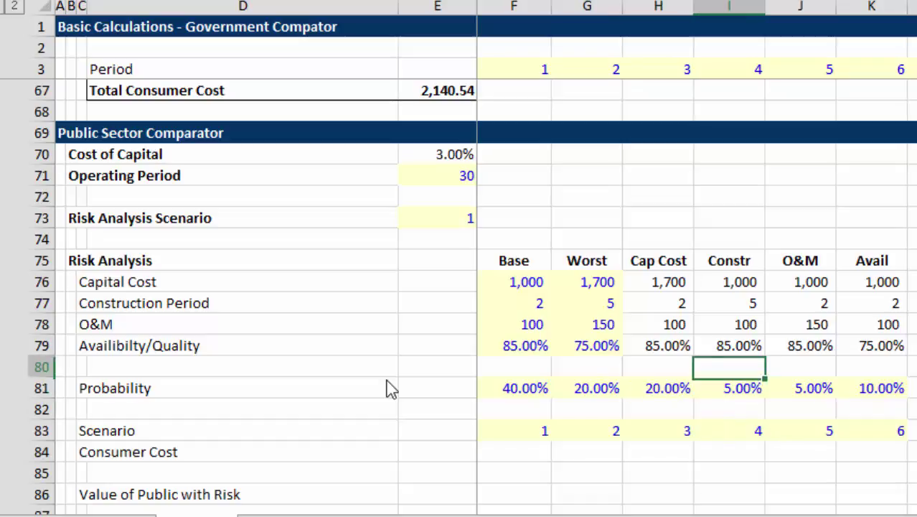
key("Down")
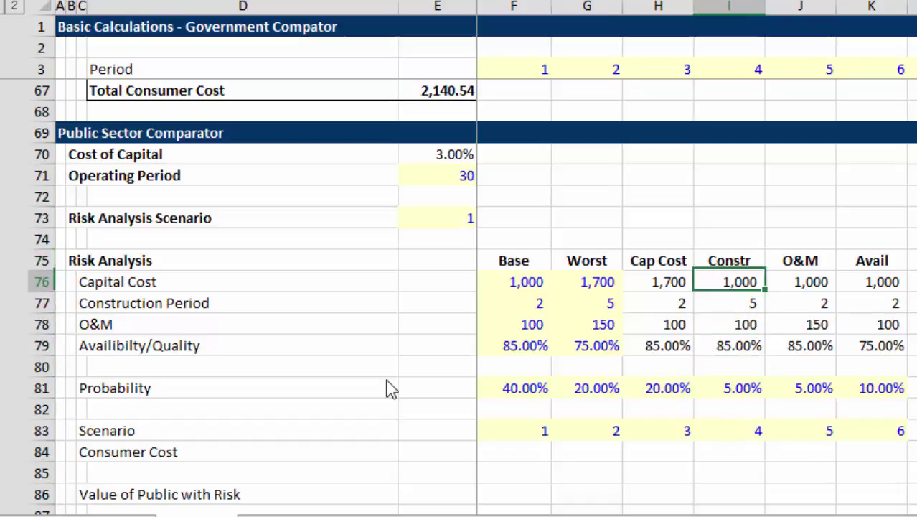
key("Down")
key("Right")
key("Right")
key("Left")
key("Left")
key("Up")
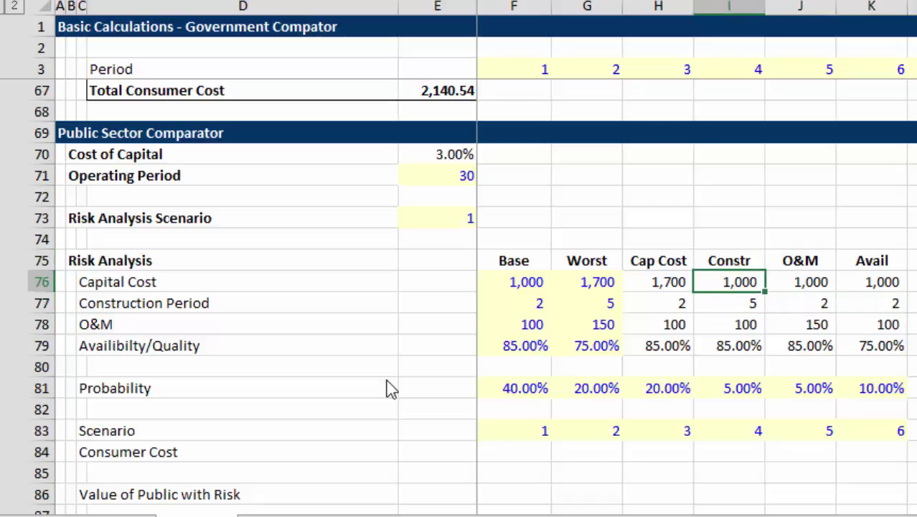
Select the block of single-risk scenario values in H76:K79, covering Cap Cost through Avail
key("Left")
key("shift+Down")
key("shift+Down")
key("shift+Down")
key("shift+Right")
key("shift+Right")
key("shift+Right")
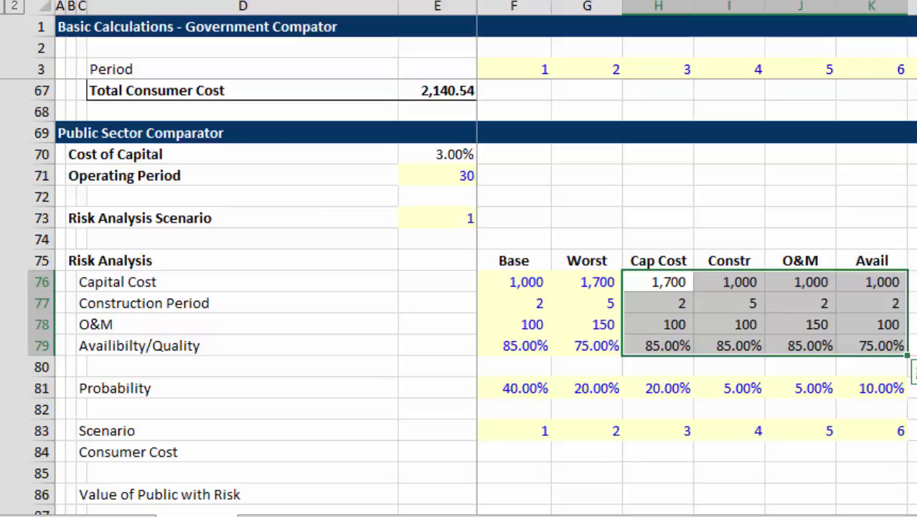
Start a conditional formatting rule for the single-risk scenario block H76:K79 that uses a formula to determine which cells to format
key("alt+h")
key("l")
left_click(815, 177)
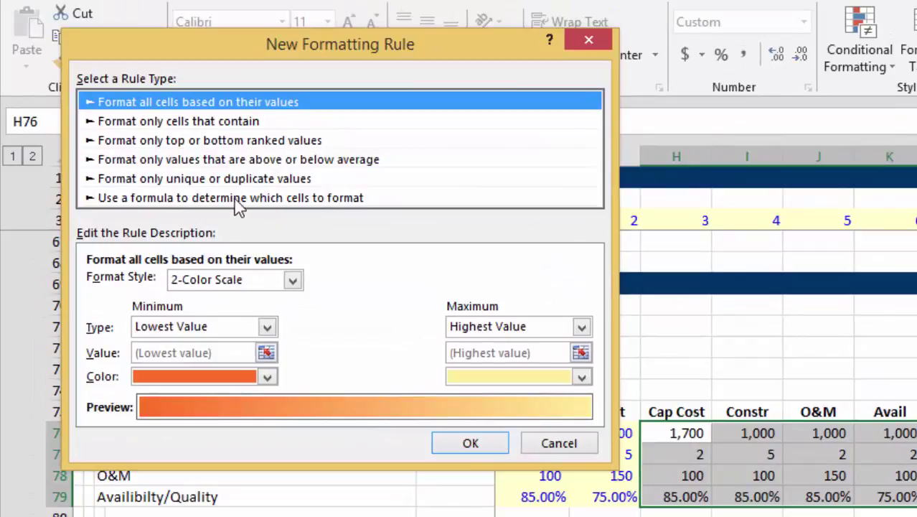
left_click(231, 198)
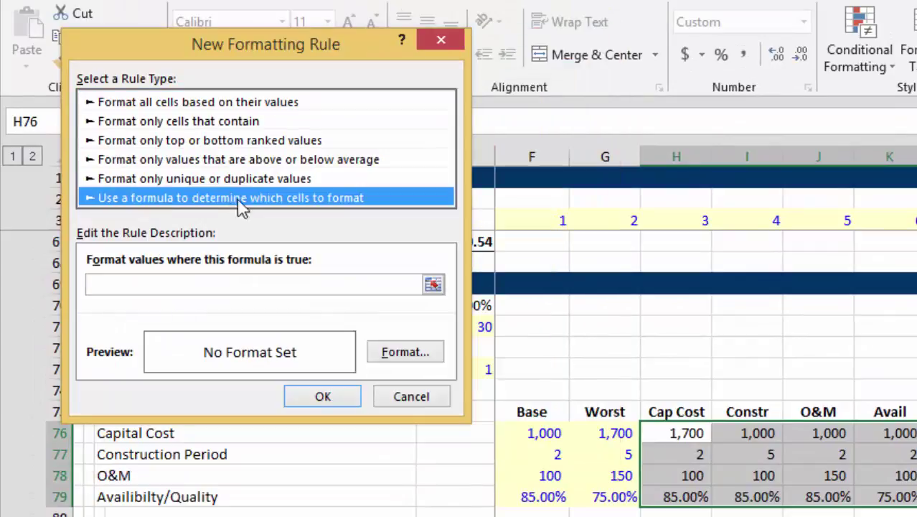
Set the rule's condition to =H76<>$F76 so each scenario value is compared with its Base value
left_click(433, 286)
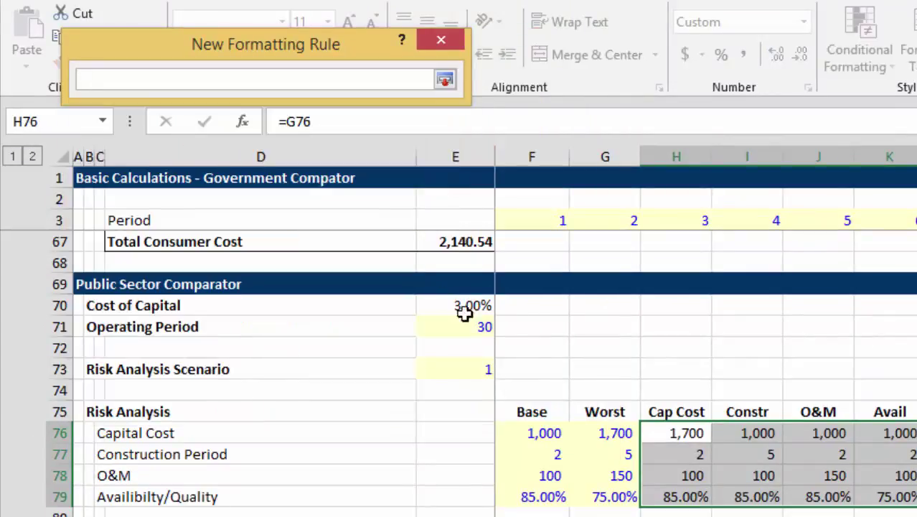
left_click(668, 430)
key("F4")
key("F4")
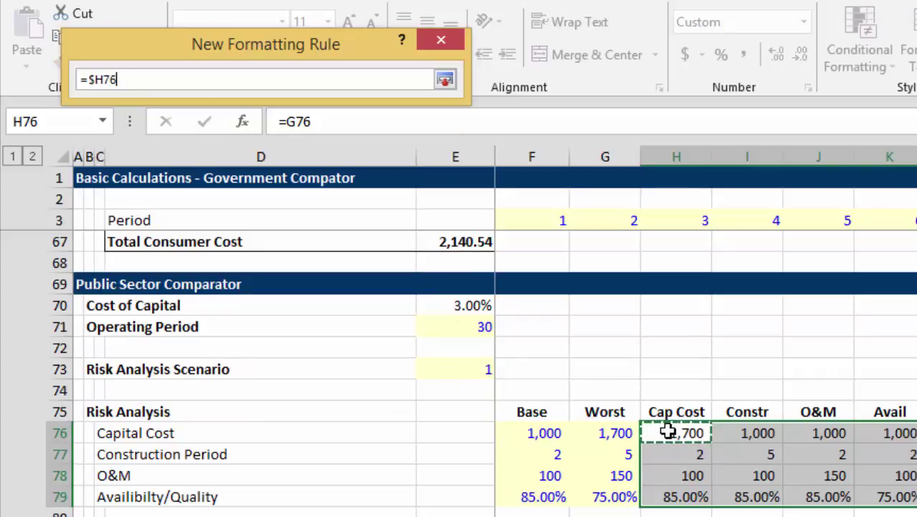
key("F4")
type("<>")
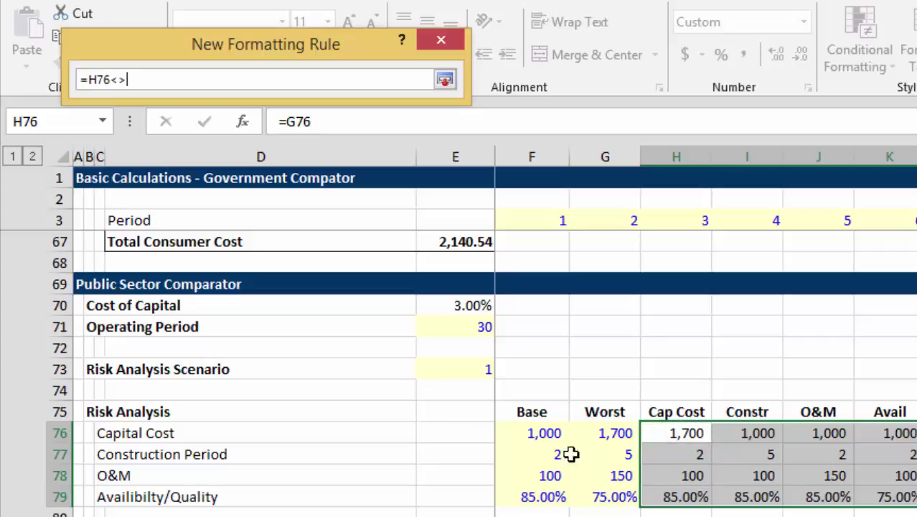
left_click(531, 431)
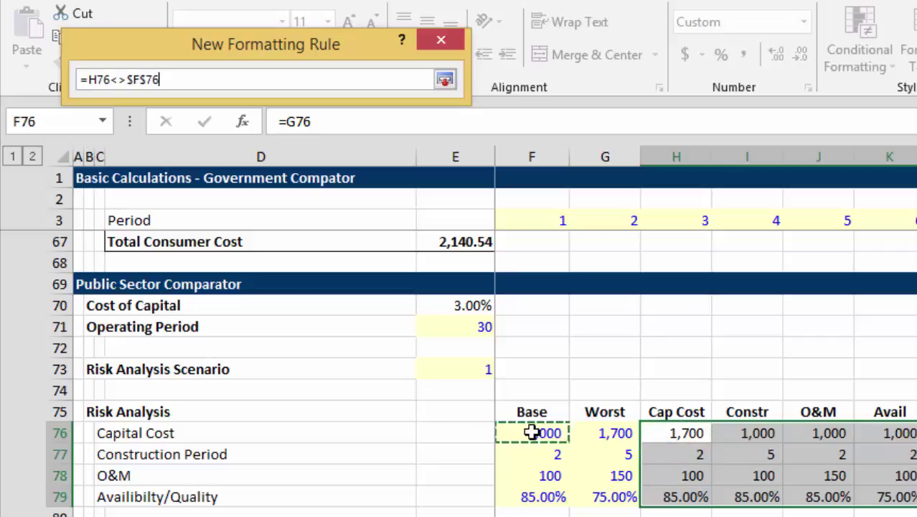
key("F4")
key("F4")
key("Return")
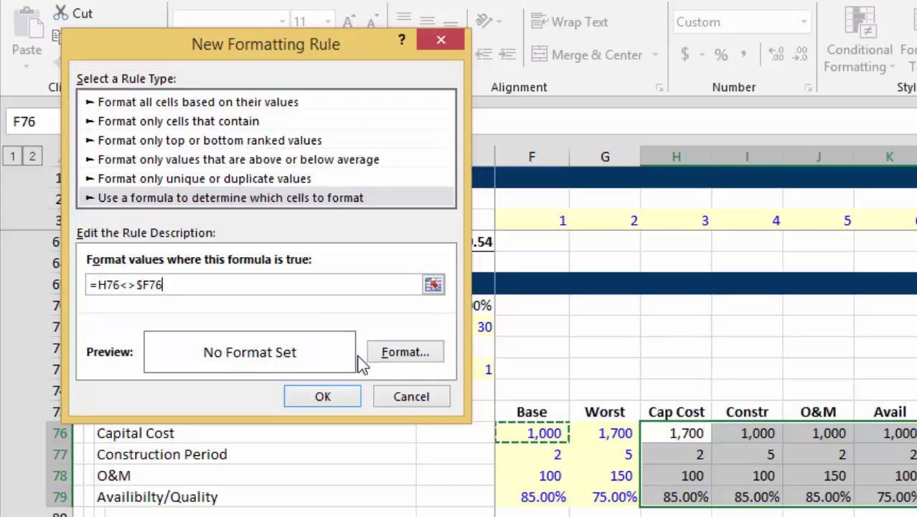
Give the rule a light green background fill and apply it to the scenario block
left_click(391, 355)
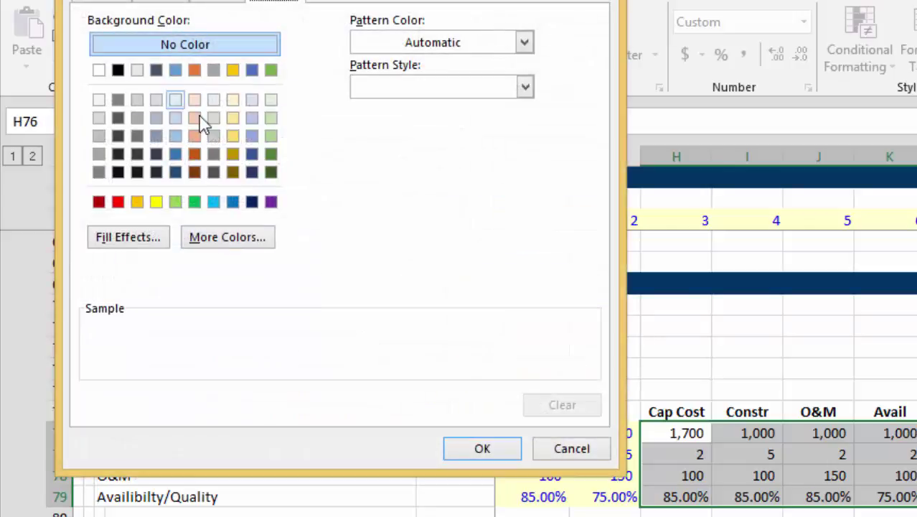
left_click(271, 119)
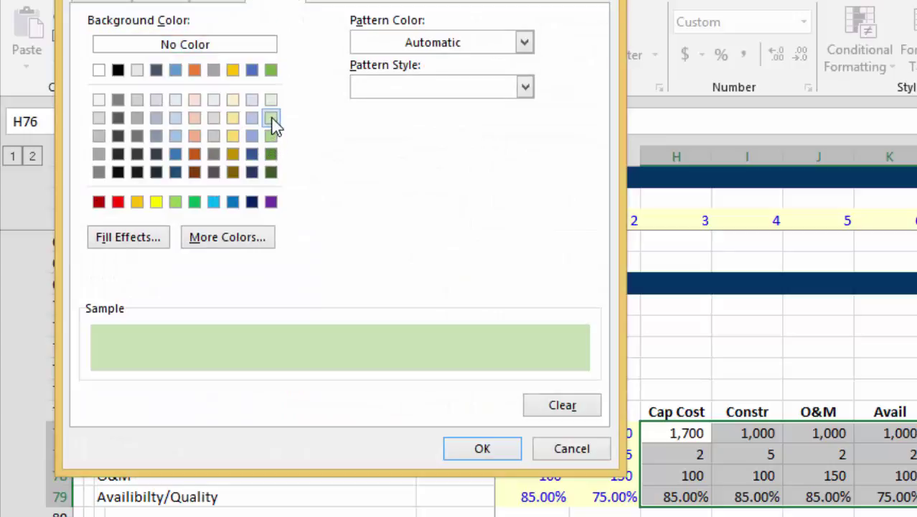
left_click(481, 452)
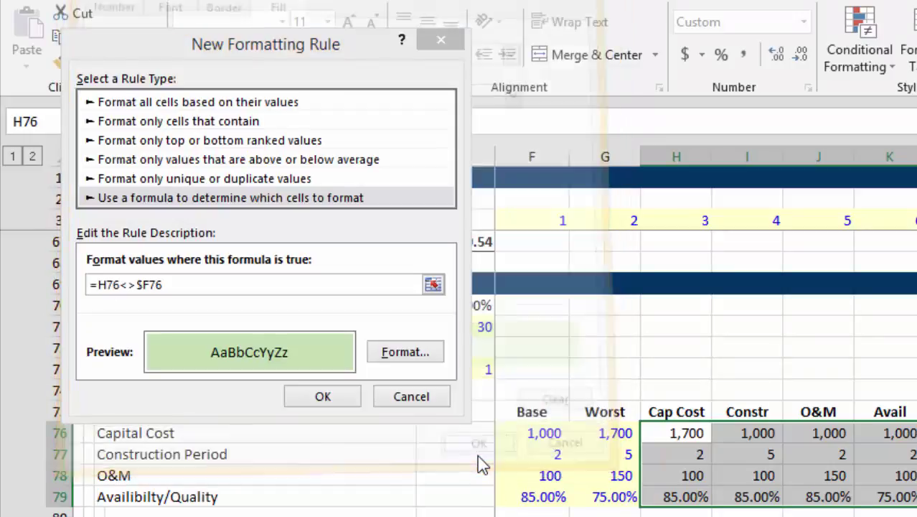
left_click(323, 403)
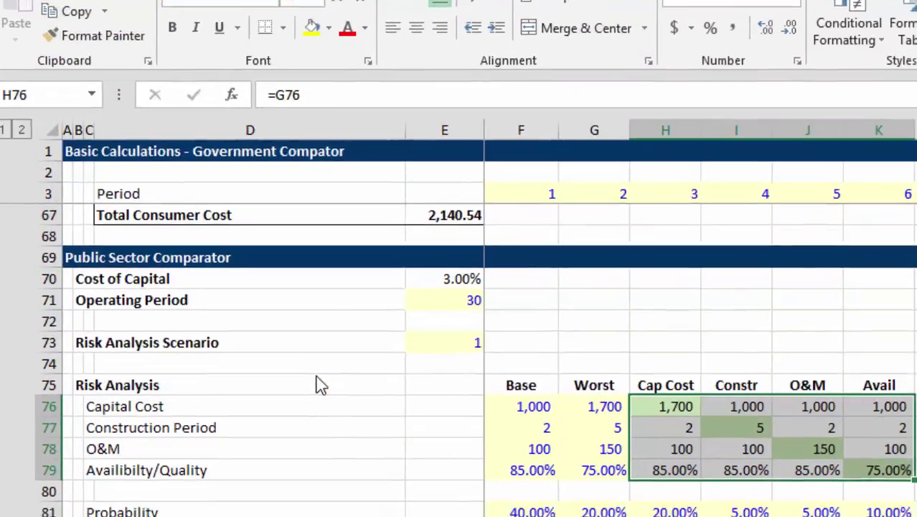
Examine the Probability, Scenario and Consumer Cost rows below the risk analysis table
key("Down")
key("Down")
key("Down")
key("Down")
key("Down")
key("Down")
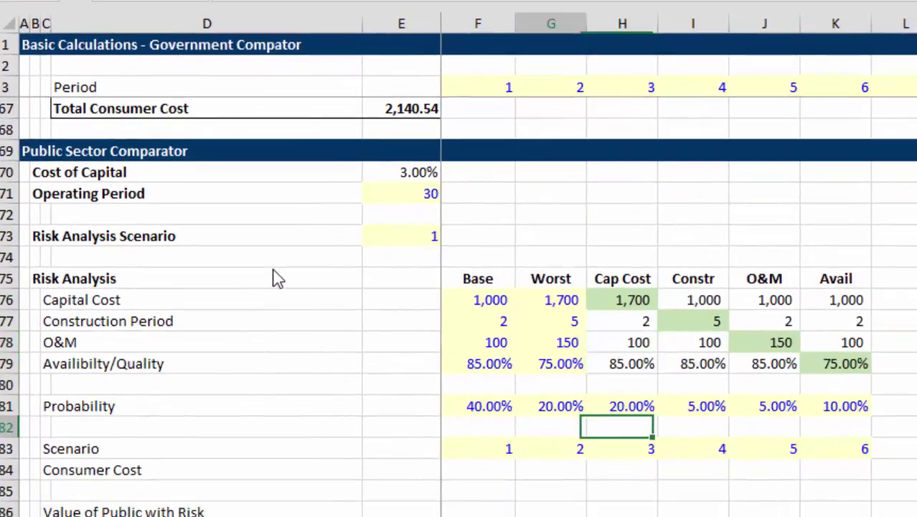
key("Left")
key("Down")
key("Left")
key("Left")
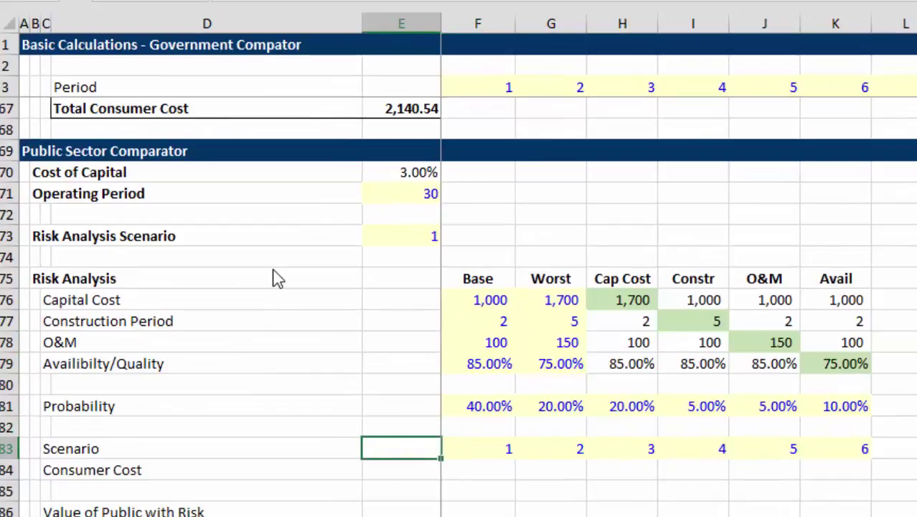
key("Left")
key("Down")
key("Right")
key("Right")
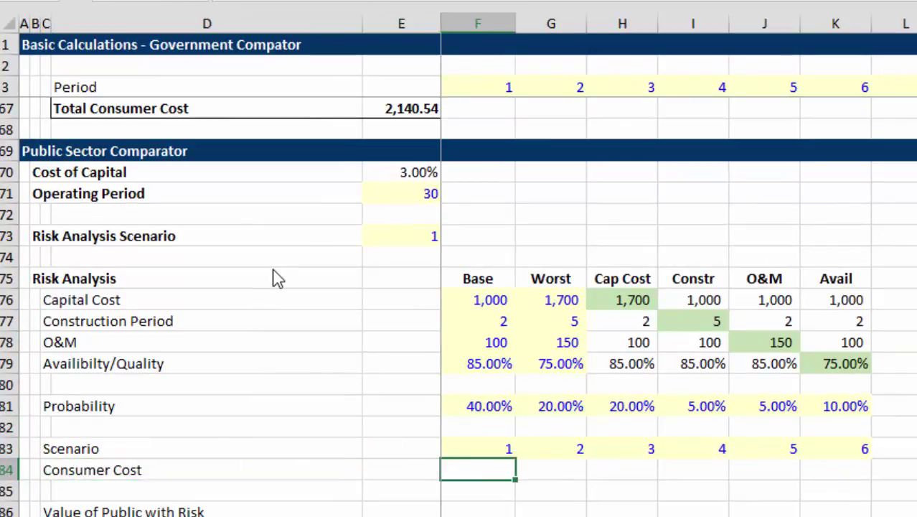
Review the Public Sector Comparator inputs and the Total Consumer Cost row above the risk analysis table
key("Up")
key("Up")
key("Up")
key("Up")
key("Up")
key("Up")
key("Up")
key("Up")
key("Up")
key("Up")
key("Up")
key("Up")
key("Up")
key("Up")
key("Up")
key("Up")
key("Up")
key("Up")
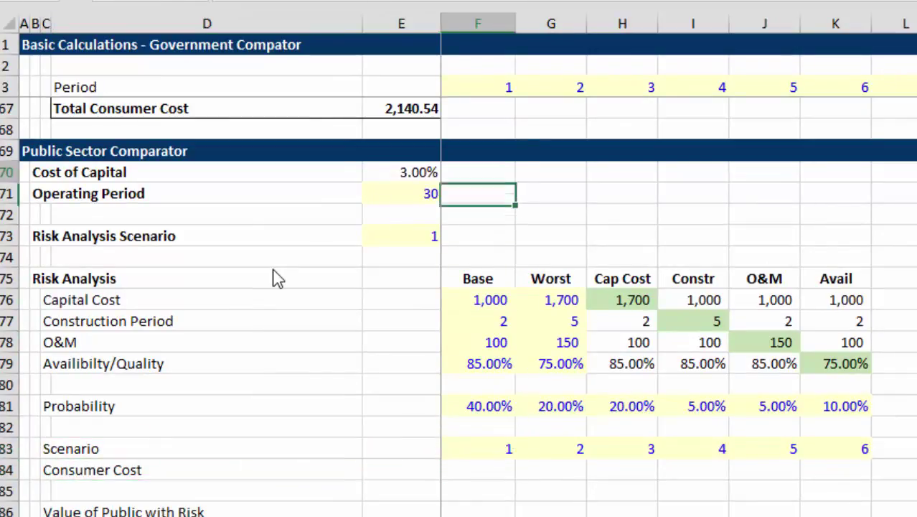
key("Down")
key("Left")
key("Left")
key("Down")
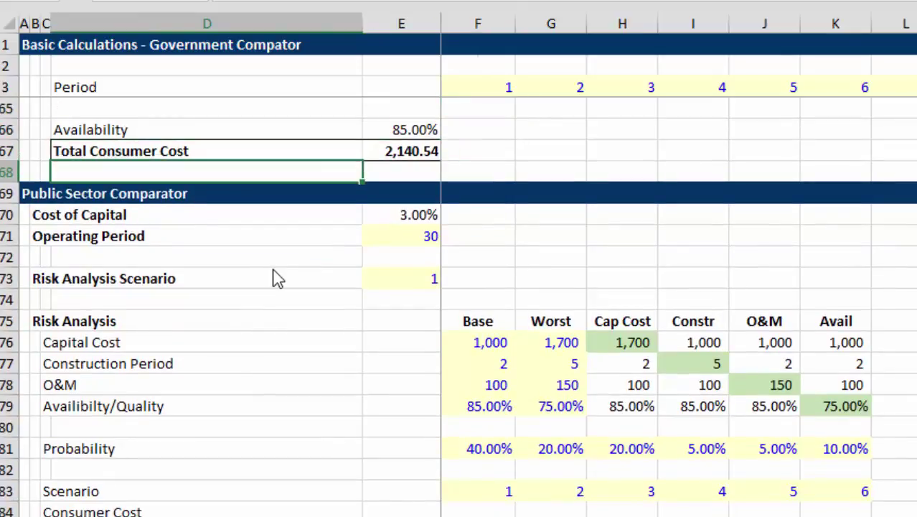
Look through the risk analysis section down to the start of the Public Model section
key("Down")
key("Down")
key("Down")
key("Down")
key("Down")
key("Down")
key("Down")
key("Down")
key("Down")
key("Down")
key("Down")
key("Down")
key("Down")
key("Down")
key("Down")
key("Down")
key("Down")
key("Down")
key("Down")
key("Down")
key("Down")
key("Up")
key("Up")
key("Up")
key("Up")
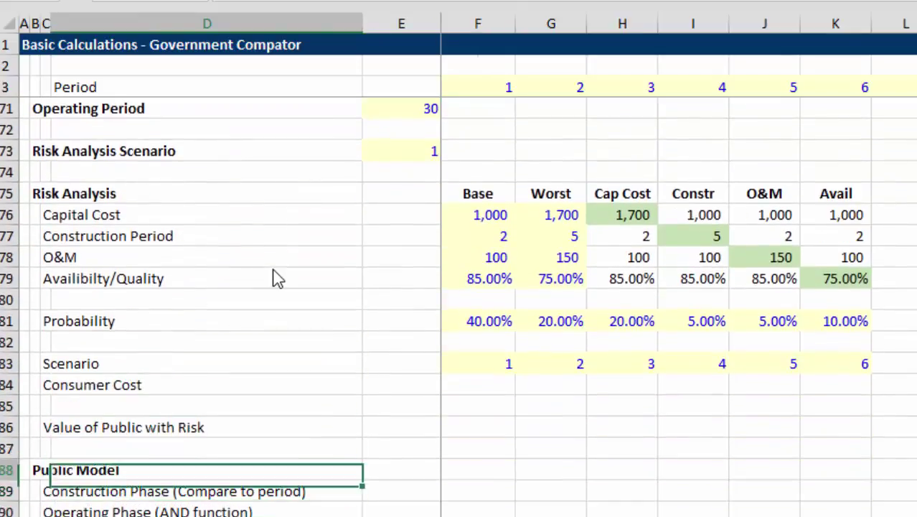
Select the Consumer Cost cells for all six scenarios in F84:K84
key("Right")
key("Right")
key("Up")
key("shift+Right")
key("shift+Right")
key("shift+Right")
key("shift+Right")
key("shift+Right")
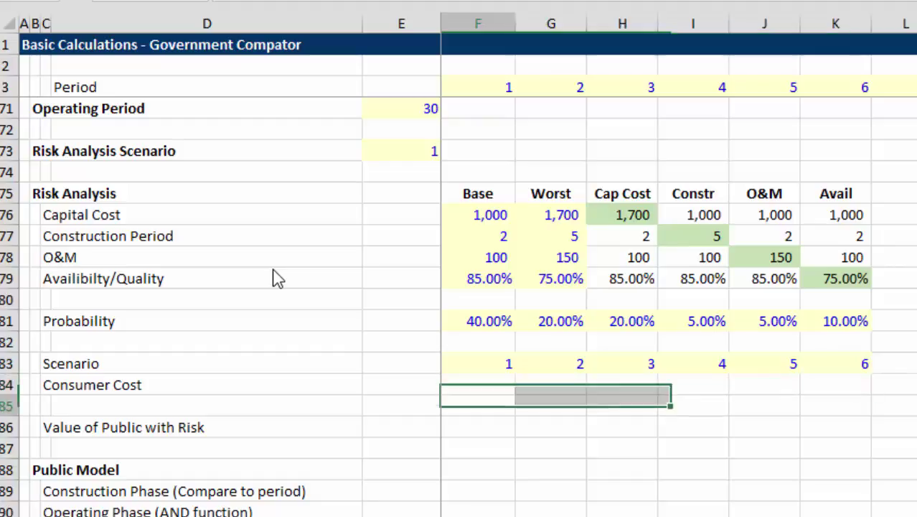
Check the Value of Public with Risk cell in E86, and return to the start of the Consumer Cost row
key("Down")
key("Left")
key("Down")
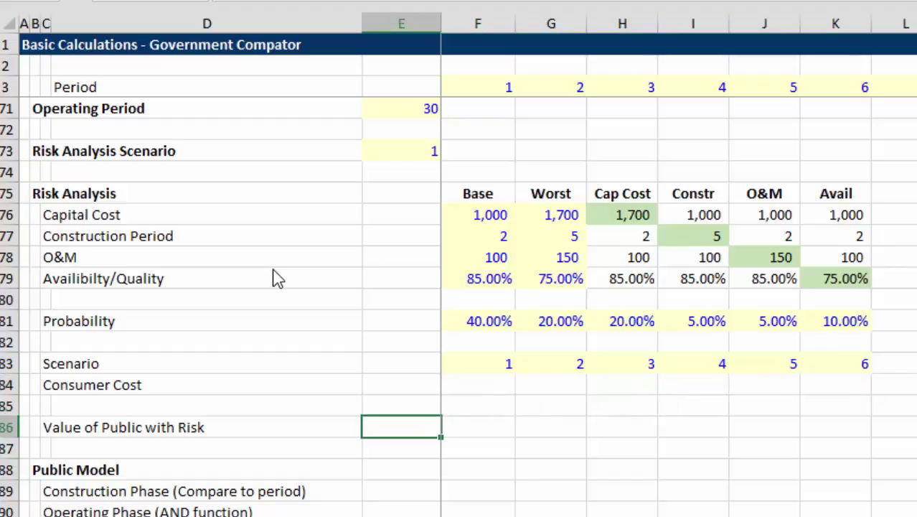
key("Up")
key("Up")
key("shift+Right")
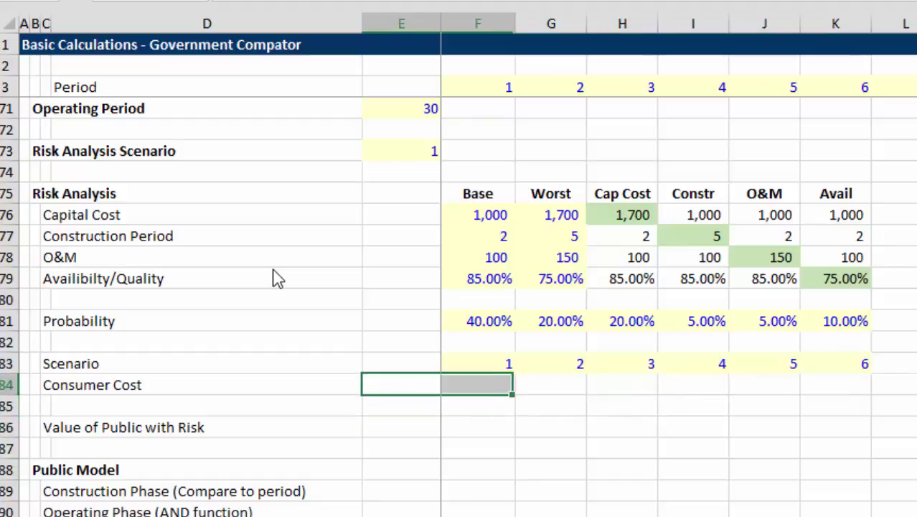
Examine the probabilities in row 81 from Base across to Avail and back
key("Up")
key("Up")
key("Up")
key("Right")
key("Right")
key("Right")
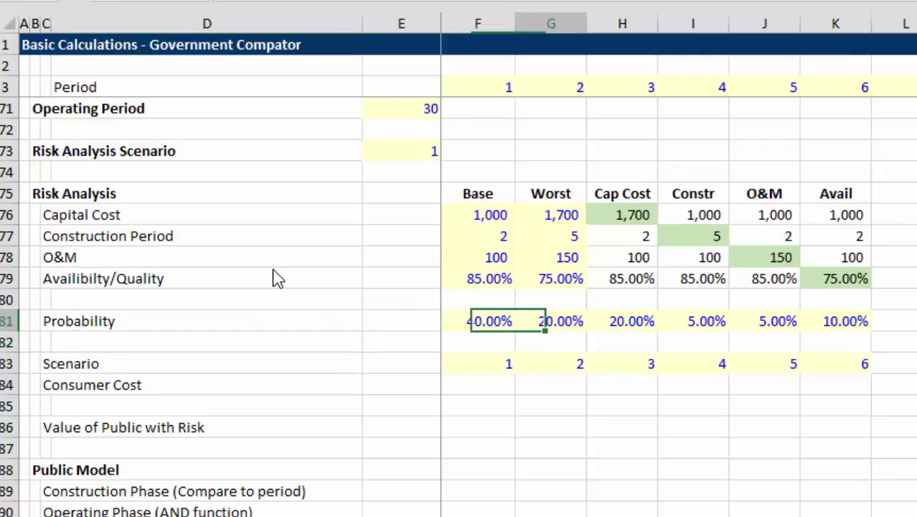
key("Right")
key("Right")
key("Right")
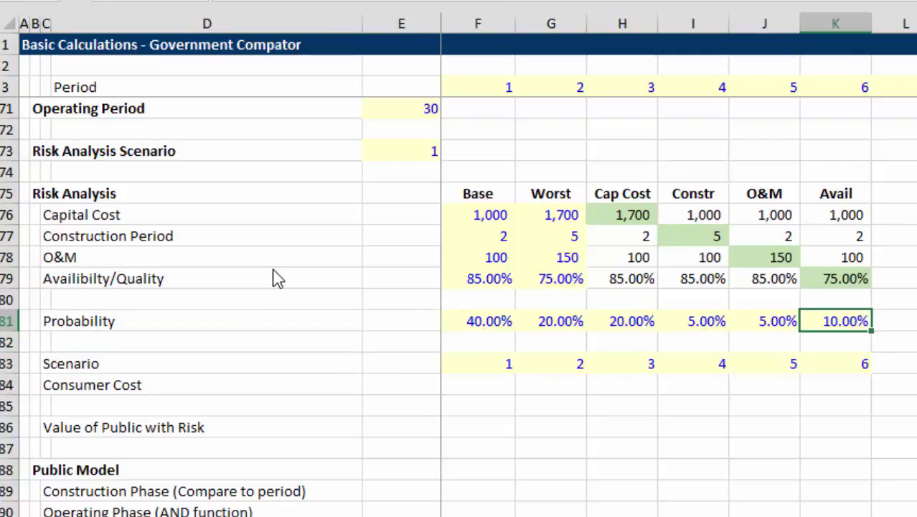
key("Left")
key("Left")
key("Left")
key("Left")
key("Left")
key("Left")
key("Left")
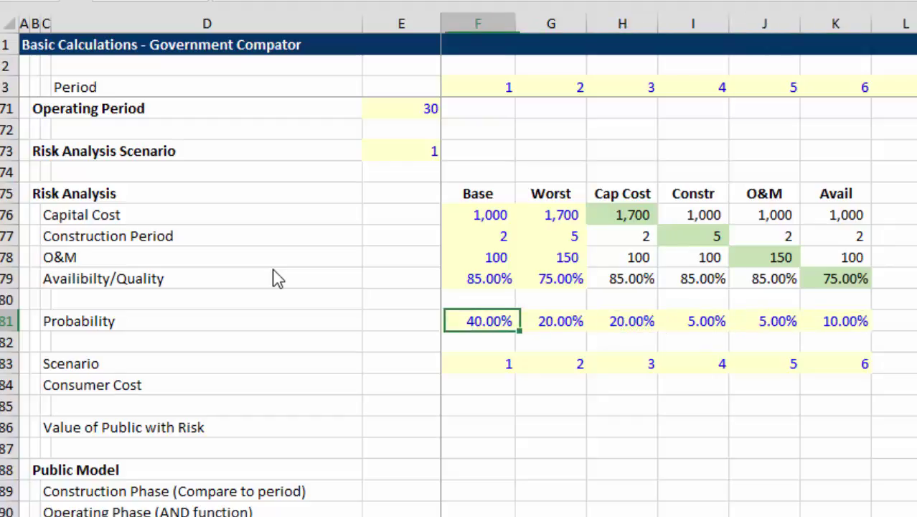
key("Right")
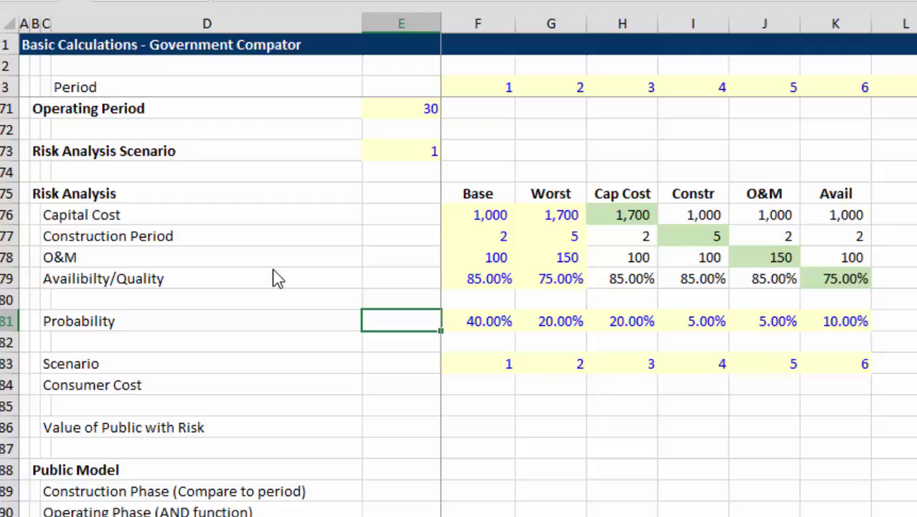
Enter =INDEX(F75:K75,$E$73) in E75 to return the name of the selected risk analysis scenario
key("Up")
key("Up")
key("Up")
key("Up")
key("Up")
key("Up")
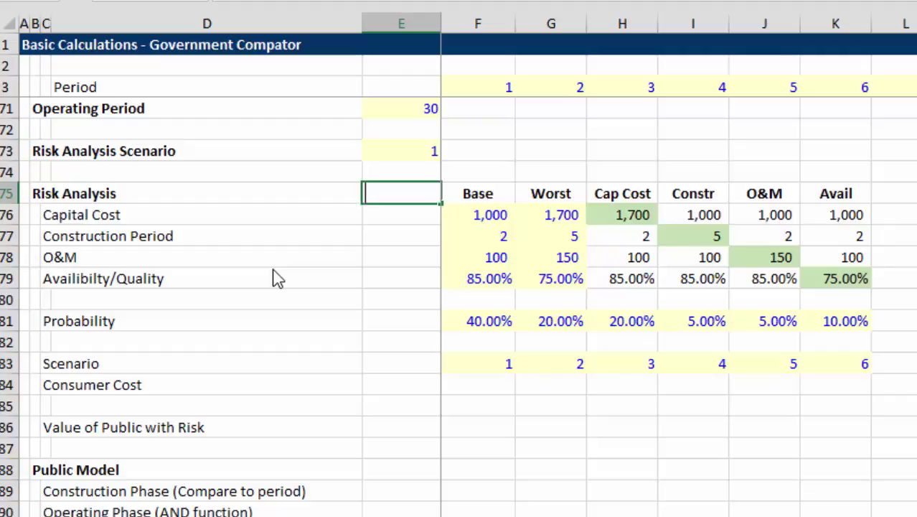
type("=in")
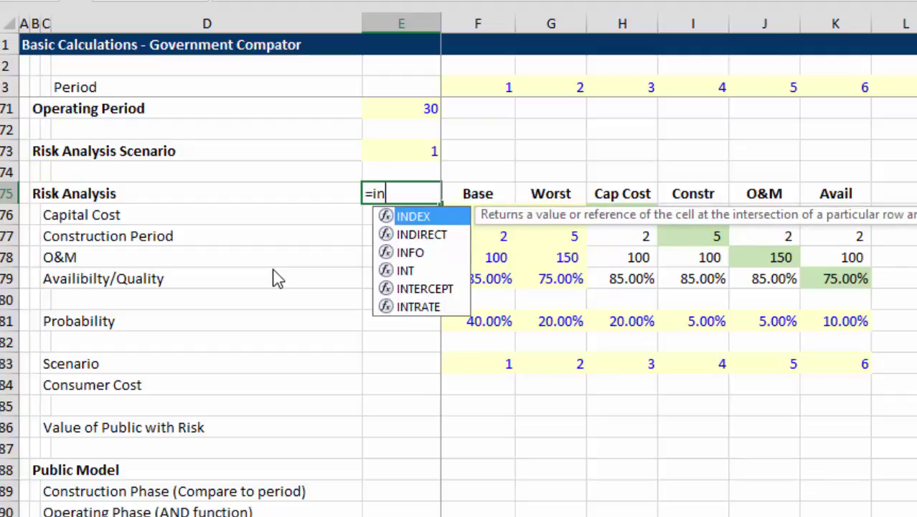
key("Tab")
key("Right")
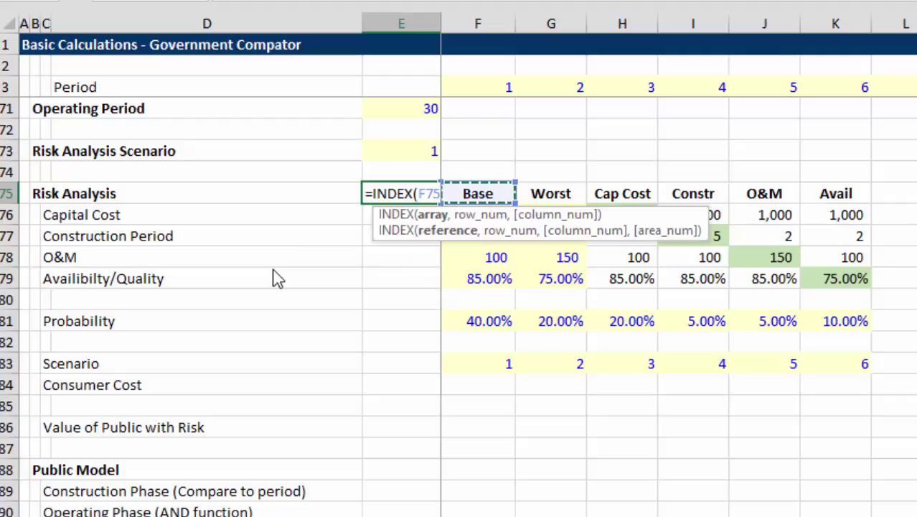
key("ctrl+shift+Right")
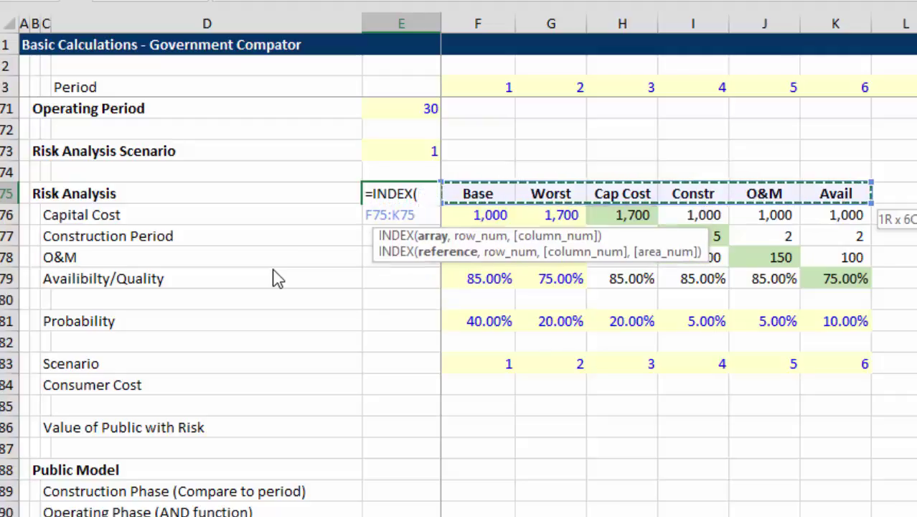
type(",")
key("Up")
key("Up")
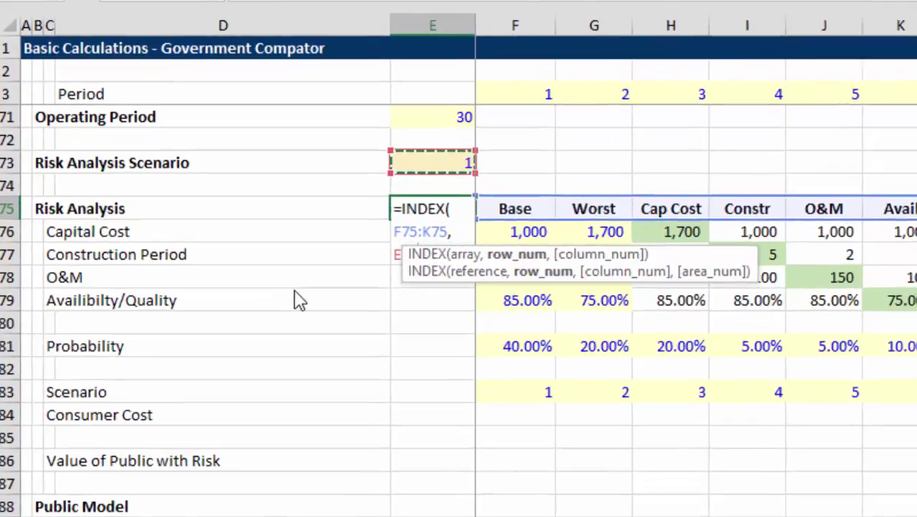
key("F4")
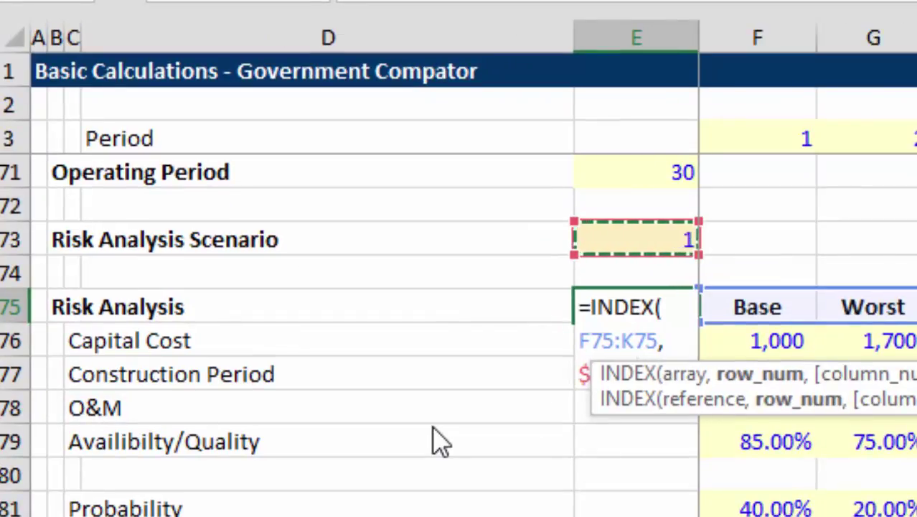
key("Return")
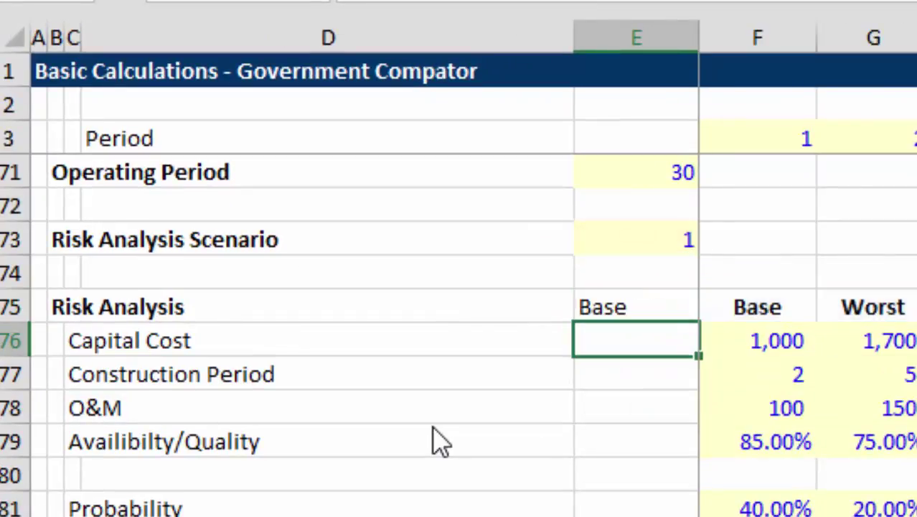
Review the INDEX formula in E75 and the cells it references
key("Up")
key("F2")
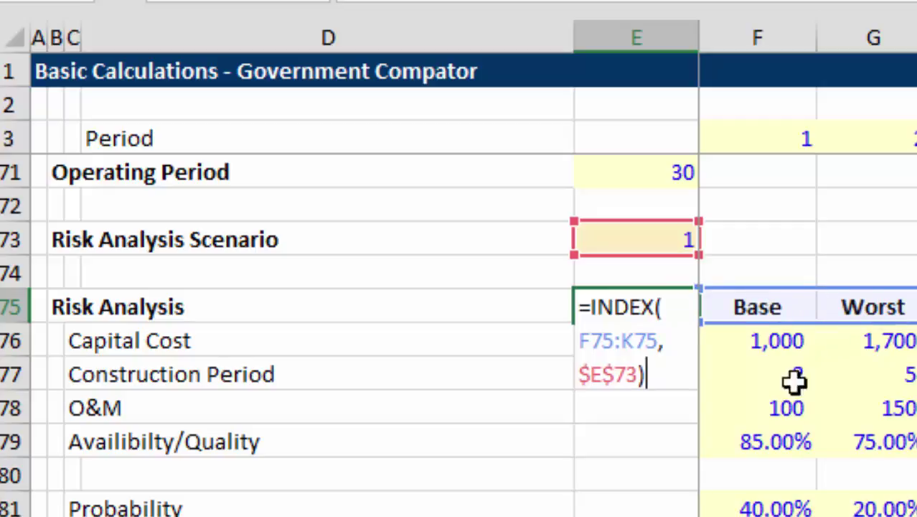
key("Return")
Test the scenario lookup by setting the Risk Analysis Scenario in E73 to 2, and set it back to 1
key("Up")
key("Up")
key("Up")
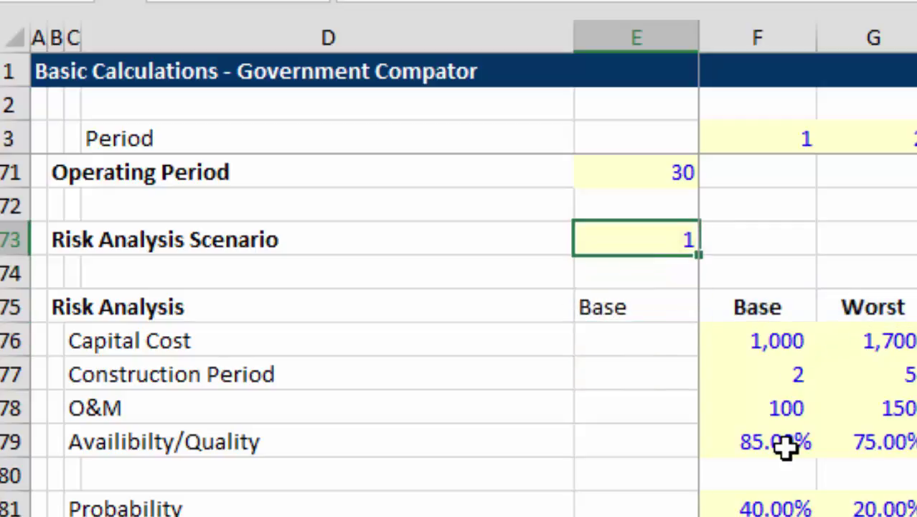
type("2")
key("Return")
key("Up")
type("1")
key("Return")
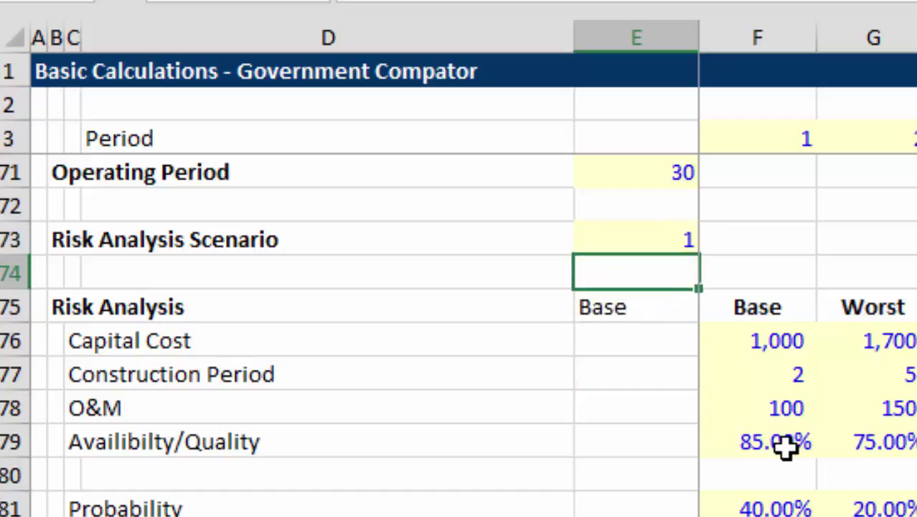
Fill the scenario INDEX formula in E75 down through E79 for Capital Cost, Construction Period, O&M and Availability/Quality
key("Down")
key("F2")
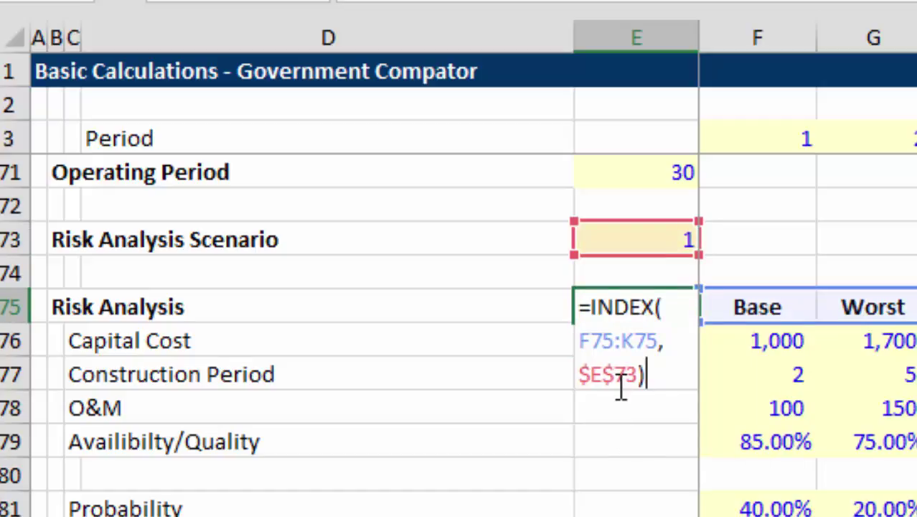
key("ctrl+Return")
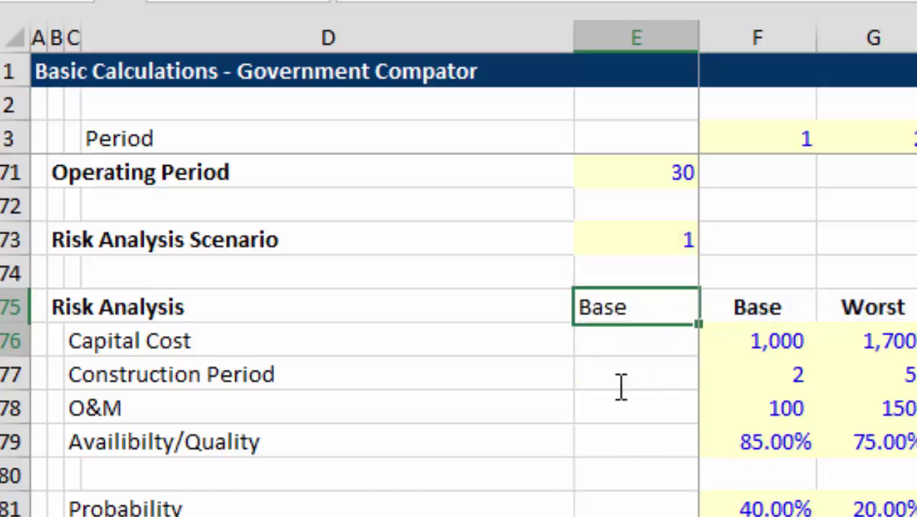
key("shift+Down")
key("shift+Down")
key("shift+Down")
key("shift+Down")
key("ctrl+d")
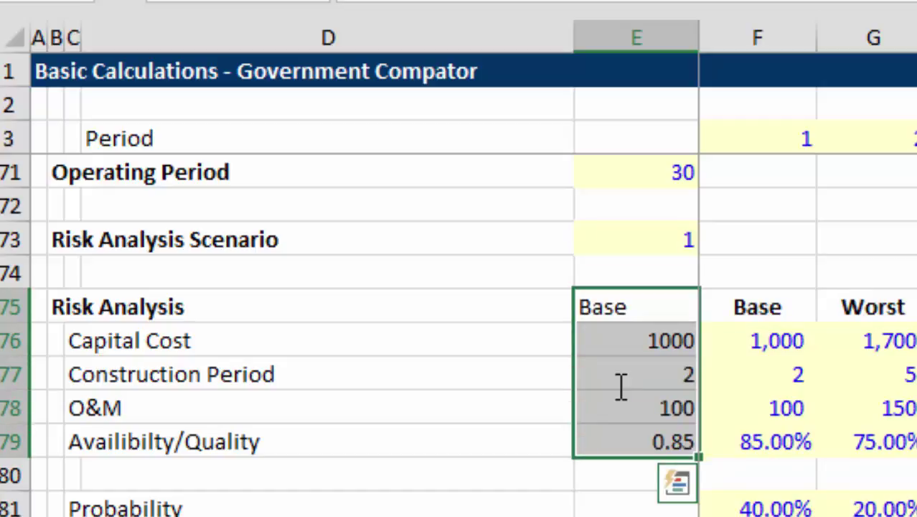
Format the selected scenario's Availability/Quality value in E79 as a percentage with two decimals
key("Down")
key("Down")
key("Down")
key("Down")
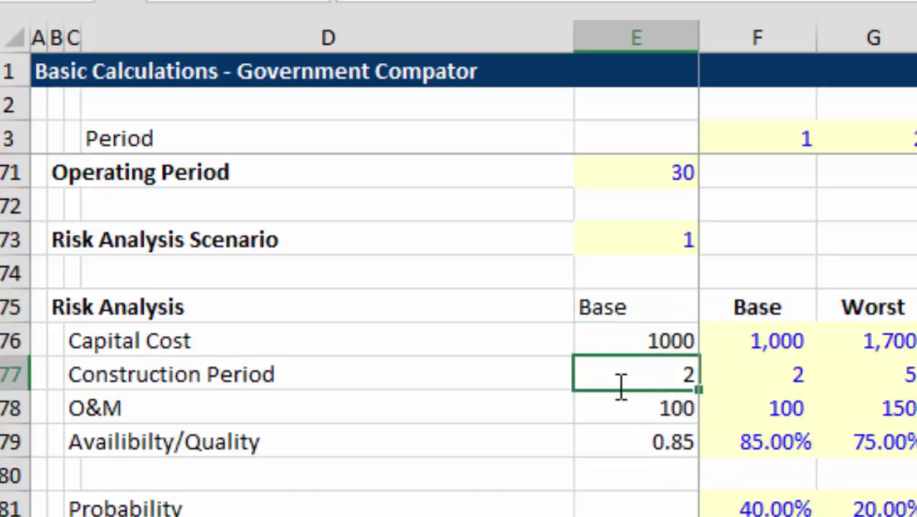
key("ctrl+shift+5")
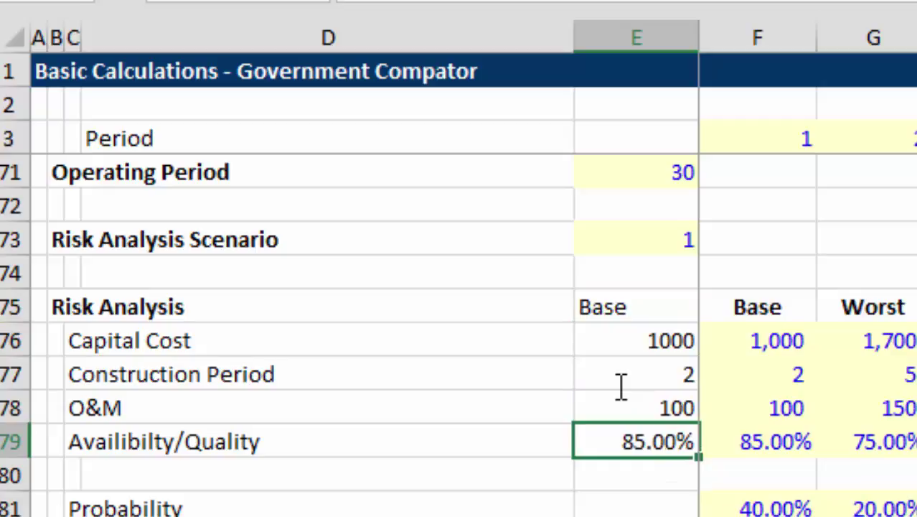
Examine the selected scenario's inputs in column E from Capital Cost down to Availability/Quality
key("Up")
key("Up")
key("Up")
key("Down")
key("Down")
key("Down")
key("Up")
key("Up")
key("Up")
Link the Construction Phase length in E89 to the selected Construction Period with =E77
key("Down")
key("Down")
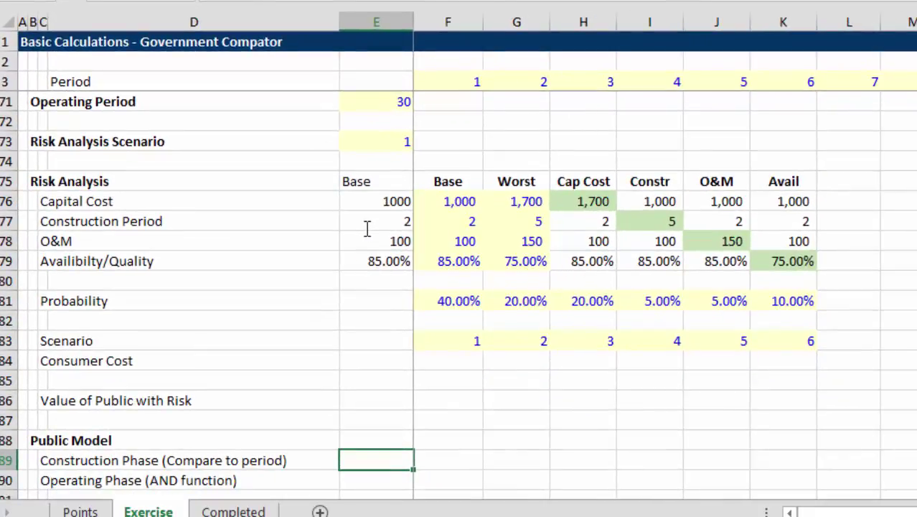
key("Up")
key("Up")
key("Up")
key("Up")
key("Up")
key("Up")
key("Up")
key("Up")
key("Up")
key("Up")
key("Up")
key("Up")
key("Up")
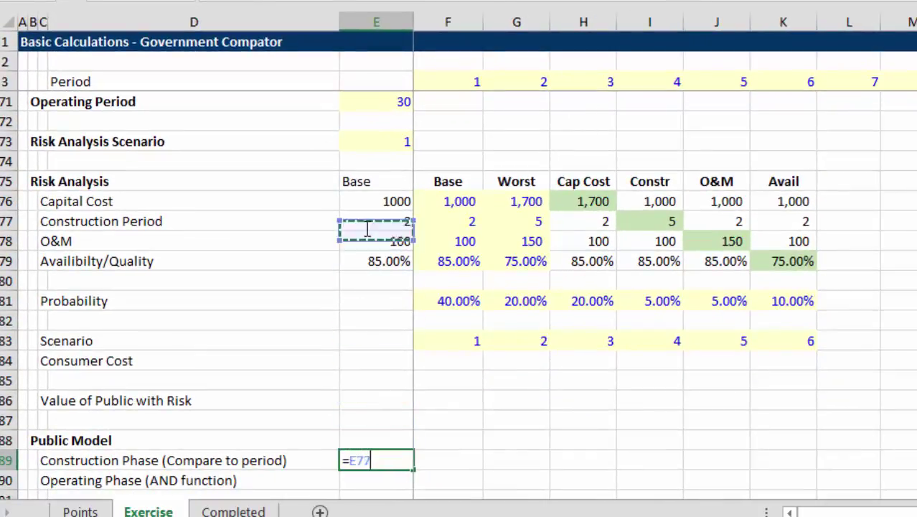
key("Down")
key("Return")
Enter a test in F89 for whether the period in F3 is less than or equal to E89, keeping E89 absolute
key("Up")
key("Right")
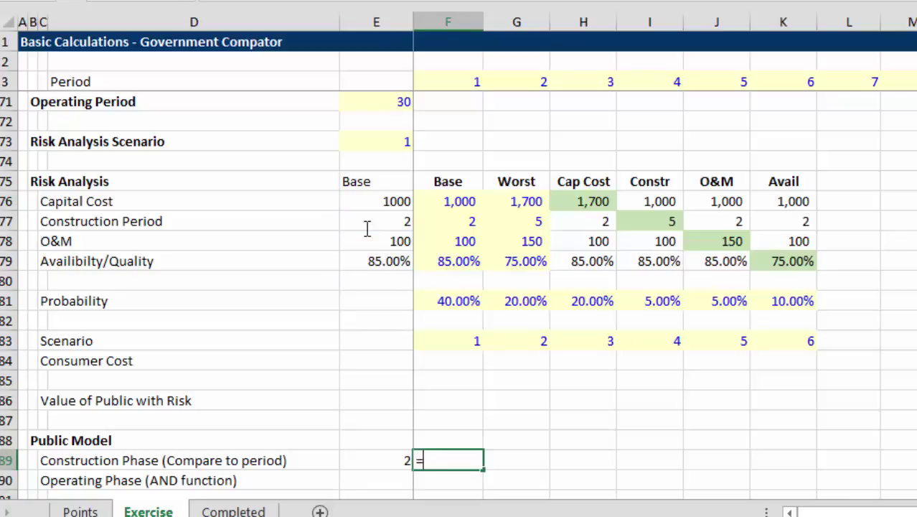
left_click(460, 86)
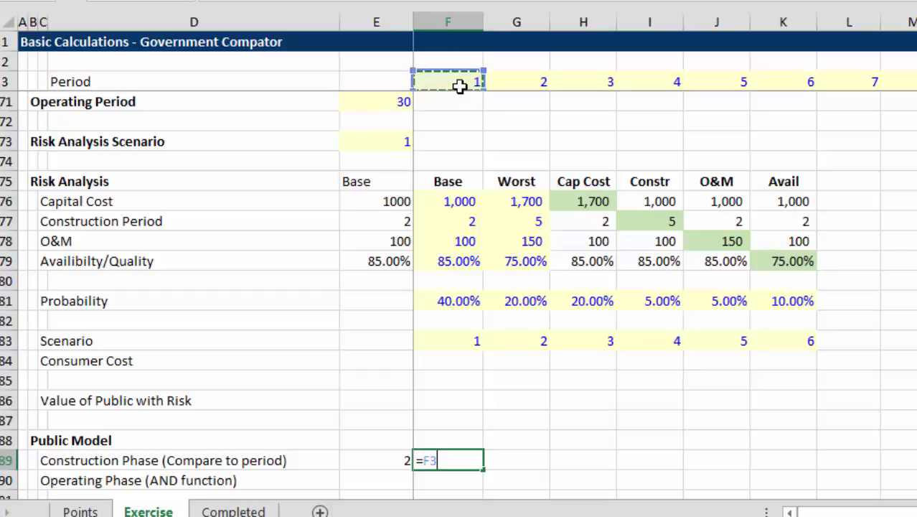
type("<=")
key("Left")
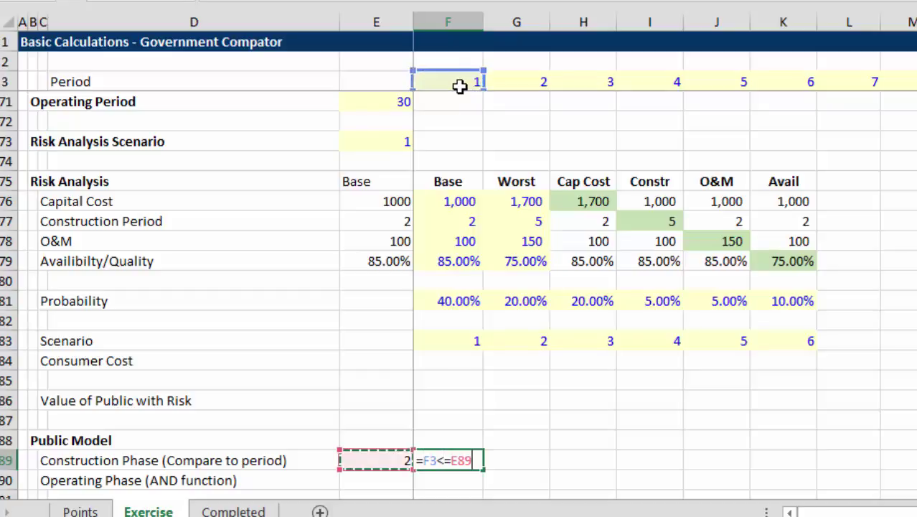
key("ctrl+Return")
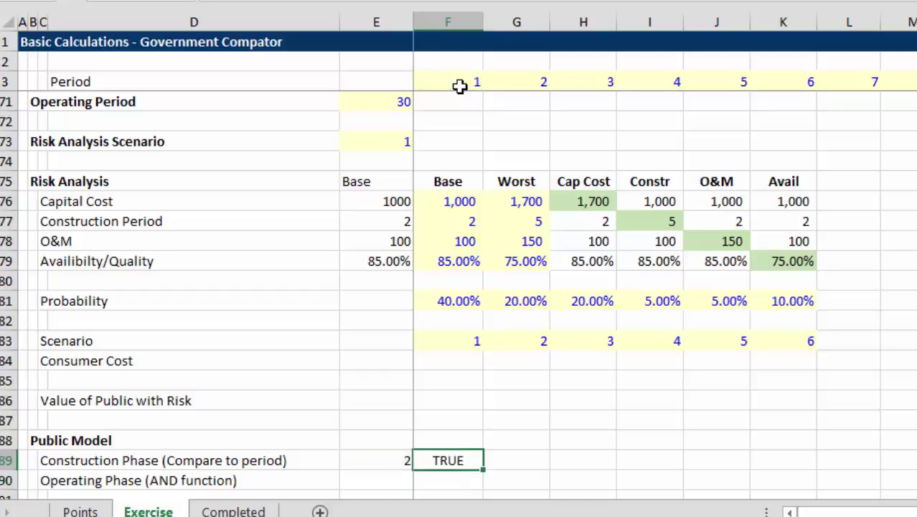
Fill the Construction Phase test from F89 to the right across the period columns, past column K
key("shift+Right")
key("shift+Right")
key("shift+Right")
key("shift+Right")
key("shift+Right")
key("ctrl+r")
key("Right")
key("Right")
key("Right")
key("Right")
key("Right")
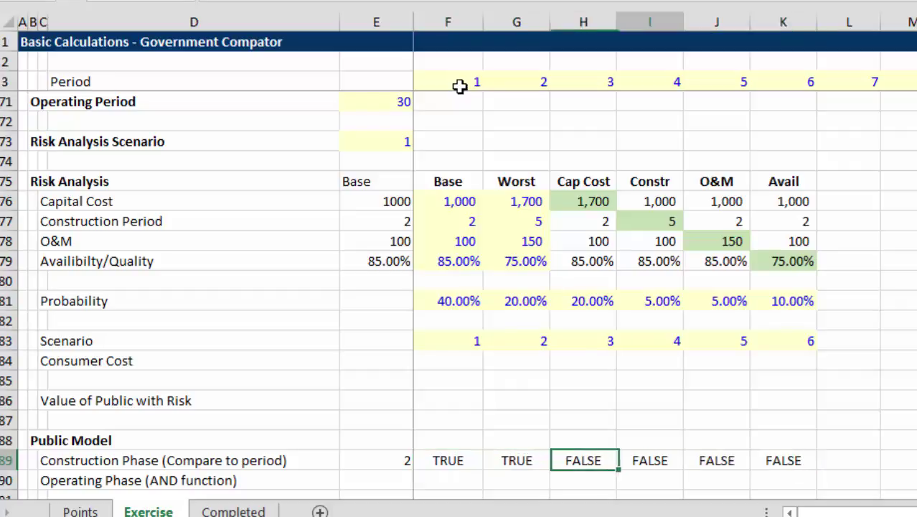
key("shift+Right")
key("shift+Right")
key("ctrl+r")
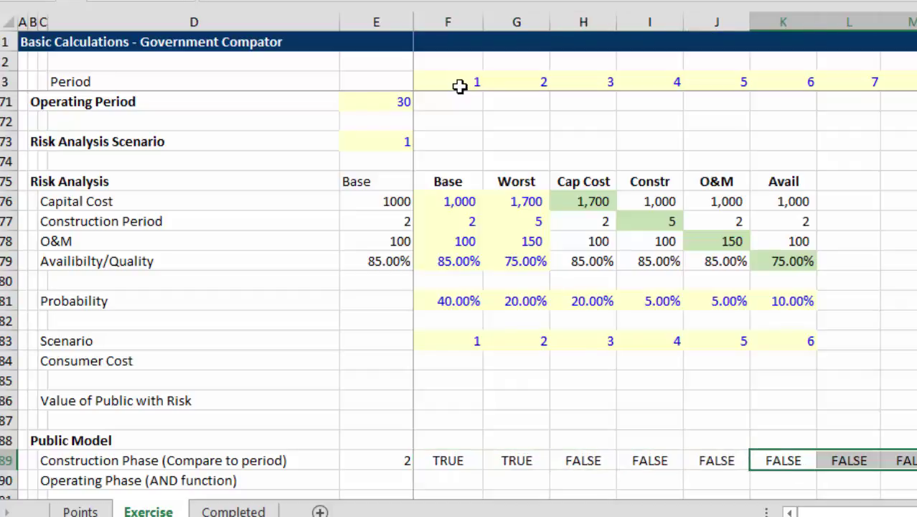
key("Up")
key("Up")
key("Up")
key("Up")
key("Up")
key("Down")
key("Down")
key("Down")
key("Down")
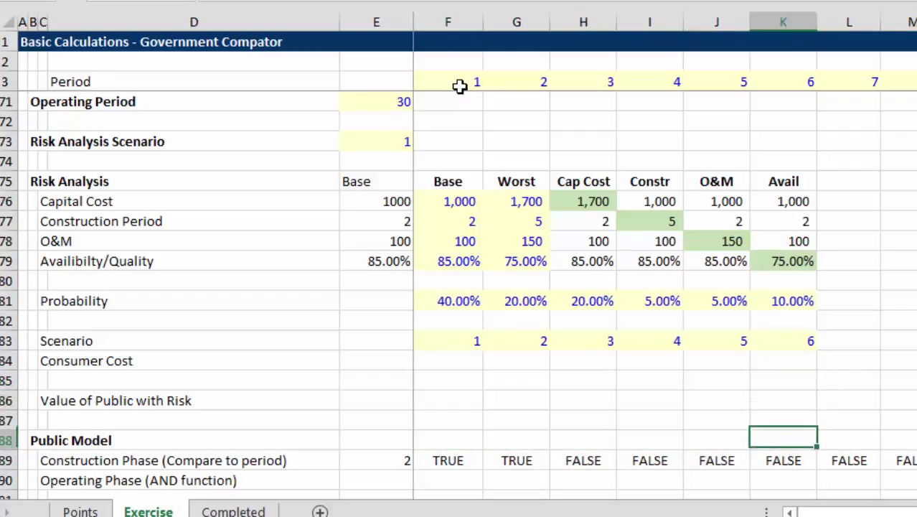
key("Down")
key("Down")
key("Left")
key("Down")
key("Up")
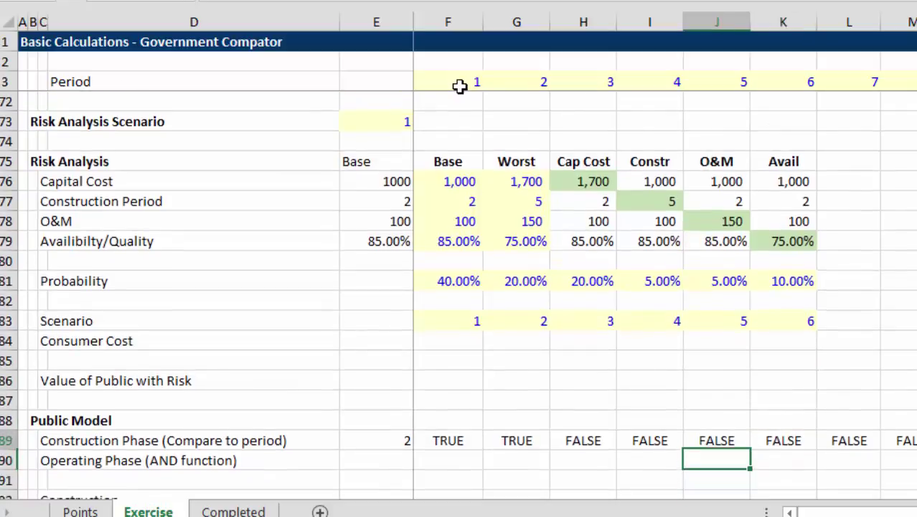
Locate the Operating Period input at the start of the Public Sector Comparator section and return to the Operating Phase row
key("Up")
key("Left")
key("Left")
key("Left")
key("Left")
key("Left")
key("Left")
key("Down")
key("Right")
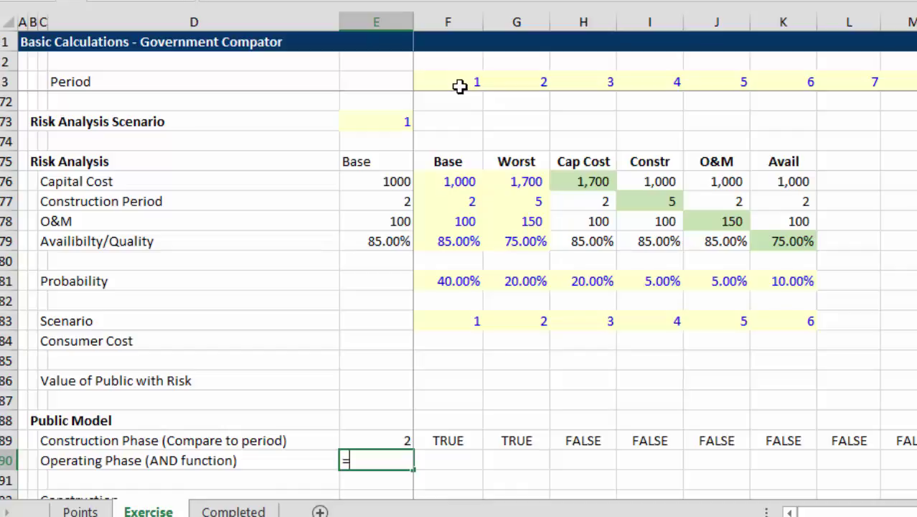
key("Up")
key("Up")
key("Up")
key("Up")
key("Up")
key("Up")
key("Up")
key("Up")
key("Up")
key("Up")
key("Up")
key("Up")
key("Up")
key("Up")
key("Up")
key("Up")
key("Up")
key("Up")
key("Up")
key("Up")
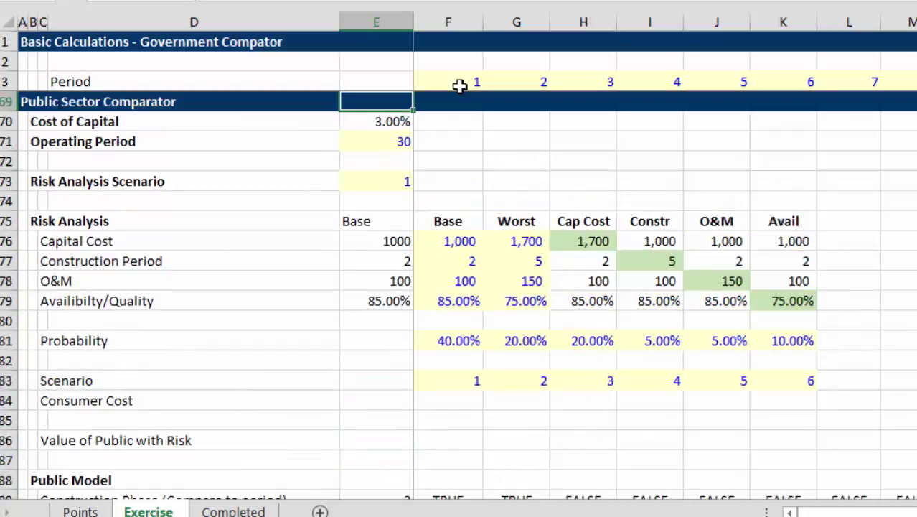
key("Down")
key("Down")
key("Down")
key("Down")
key("Down")
key("Down")
key("Down")
key("Down")
key("Down")
key("Down")
key("Down")
key("Down")
key("Down")
key("Down")
key("Down")
key("Down")
key("Down")
key("Down")
key("Down")
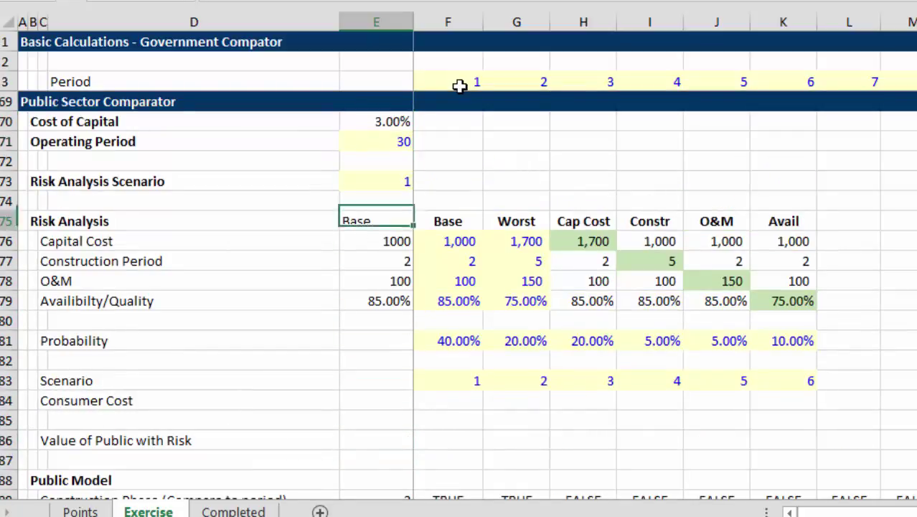
key("Down")
key("Down")
Enter =E89+E71 in E90 to set the Operating Phase end as the construction period plus the Operating Period
type("=")
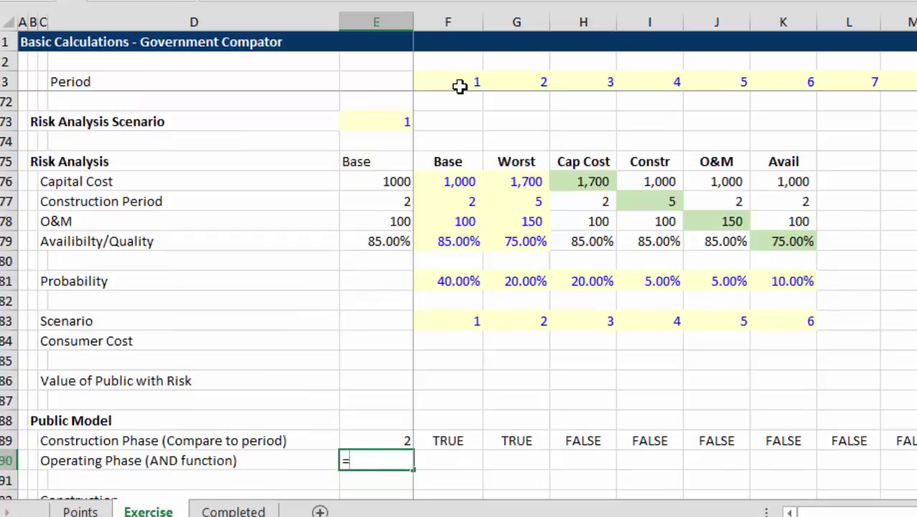
key("Up")
type("+")
key("Up")
key("Up")
key("Up")
key("Up")
key("Up")
key("Up")
key("Up")
key("Up")
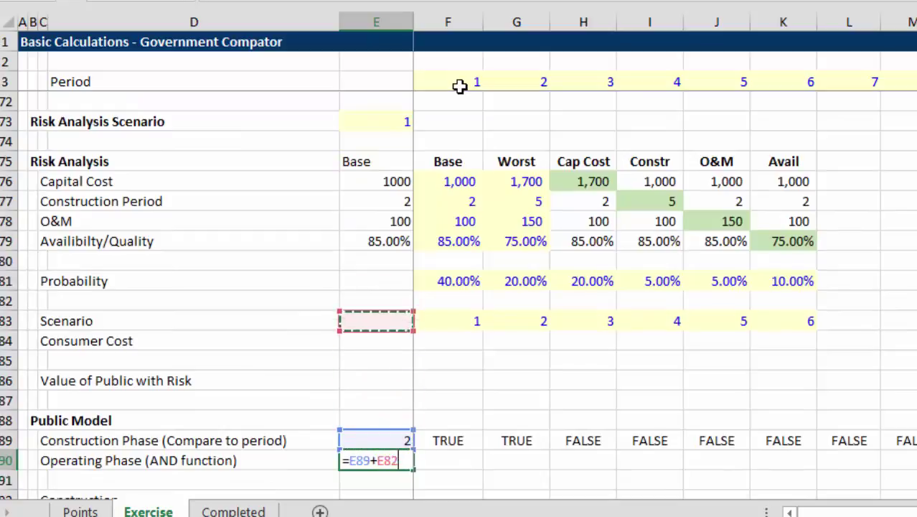
key("Up")
key("Up")
key("Up")
key("Up")
key("Up")
key("Up")
key("Up")
key("Up")
key("Up")
key("Up")
key("Up")
key("Up")
key("Up")
key("Down")
key("Return")
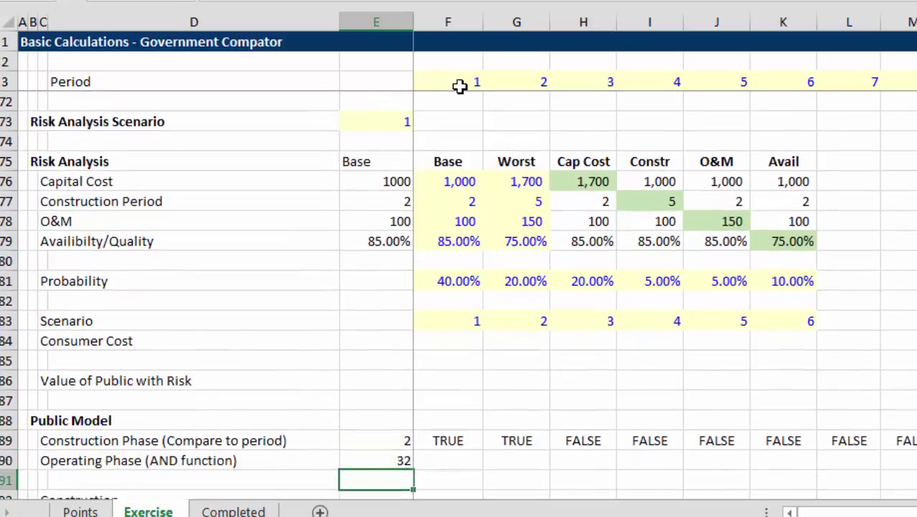
Enter =AND(F3>=$E$89,F3<=$E$90) in F90 as the Operating Phase test for the first period
key("Up")
key("Right")
type("=and(")
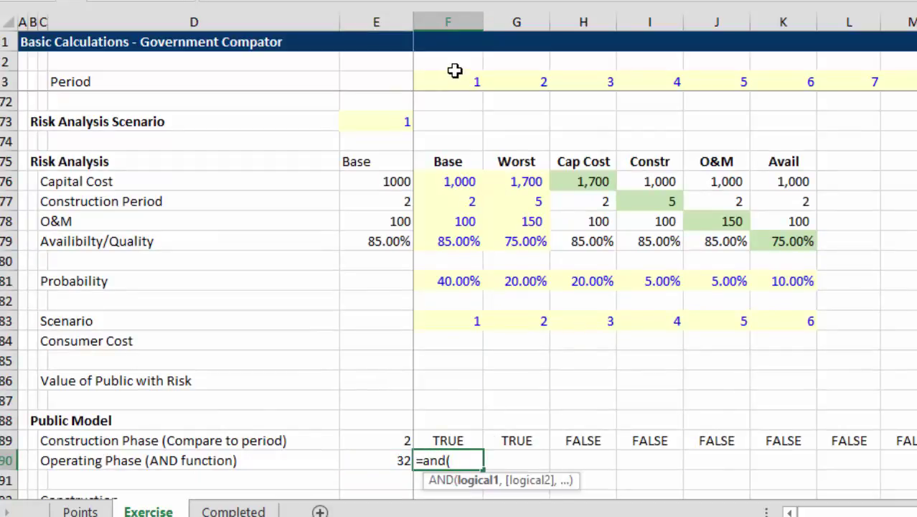
left_click(455, 70)
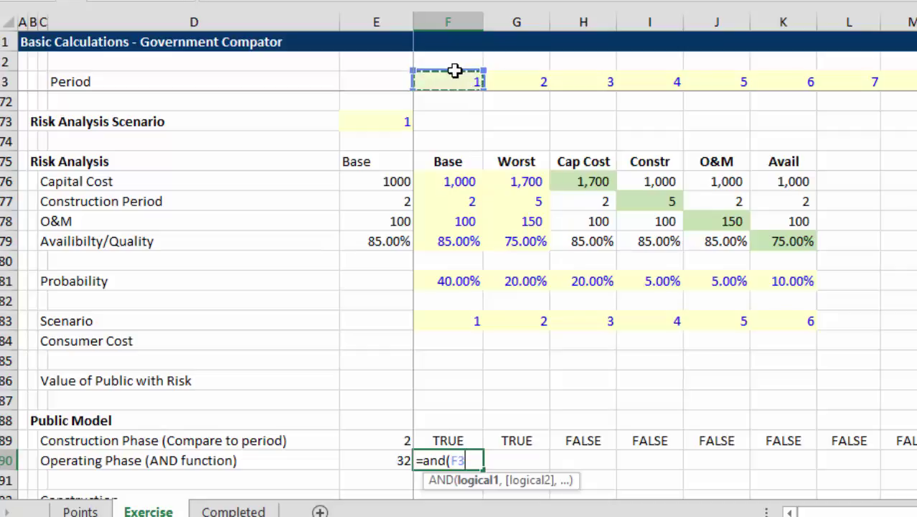
type(">=")
key("Left")
key("Up")
key("F4")
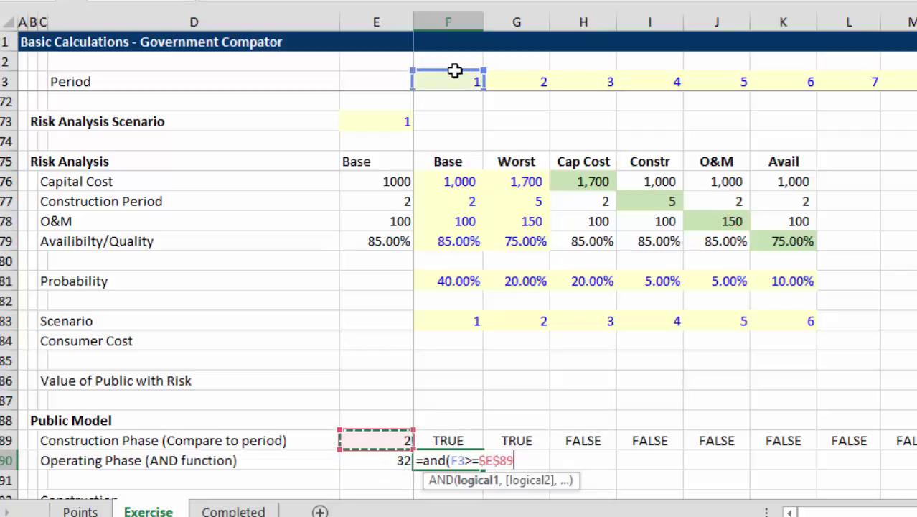
type(",")
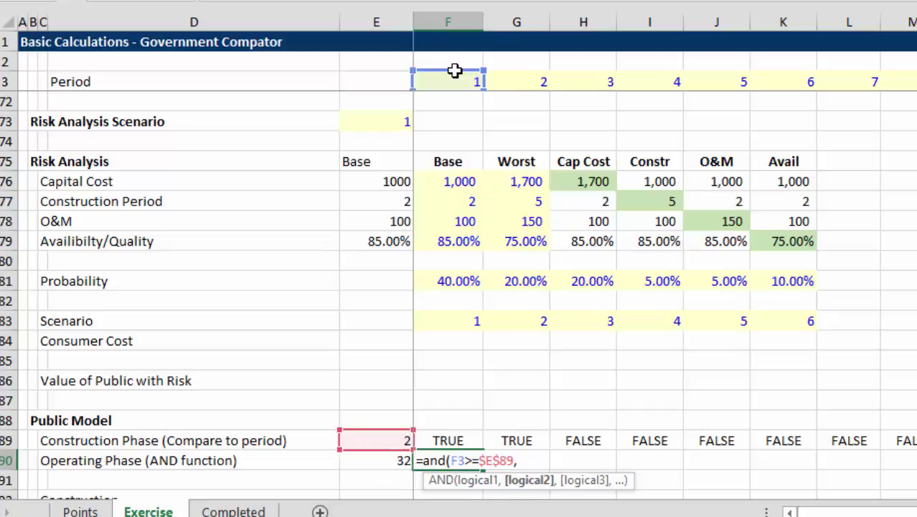
left_click(454, 81)
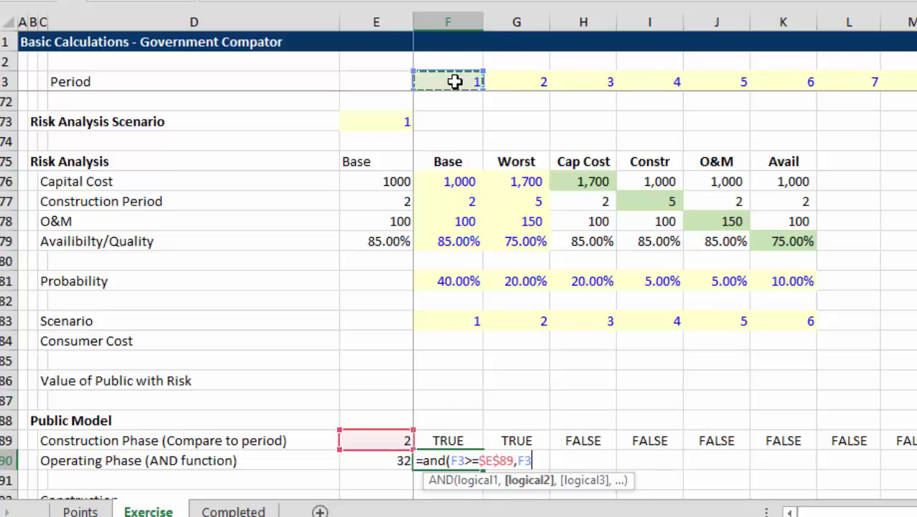
type("<=")
key("Left")
key("Left")
key("Right")
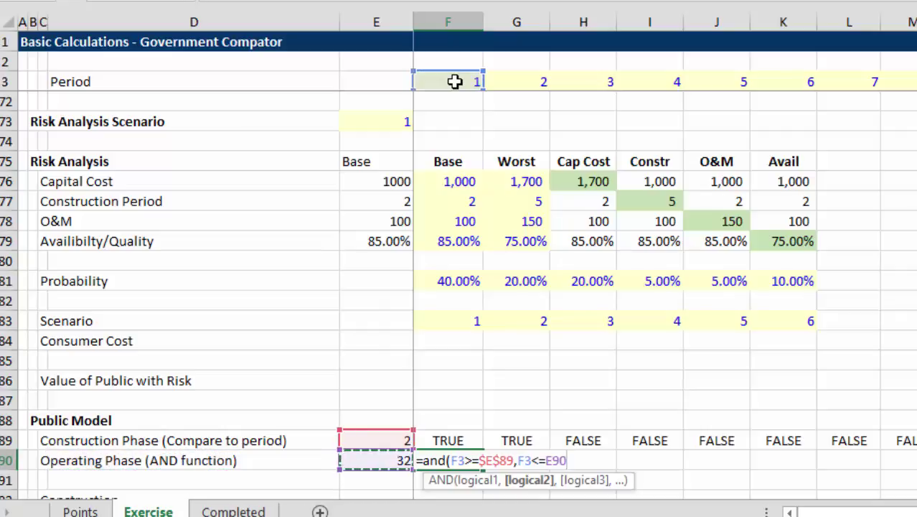
key("F4")
key("Return")
Change the first condition of the Operating Phase test in F90 to F3 strictly greater than $E$89
key("Up")
key("F2")
key("Left")
key("Left")
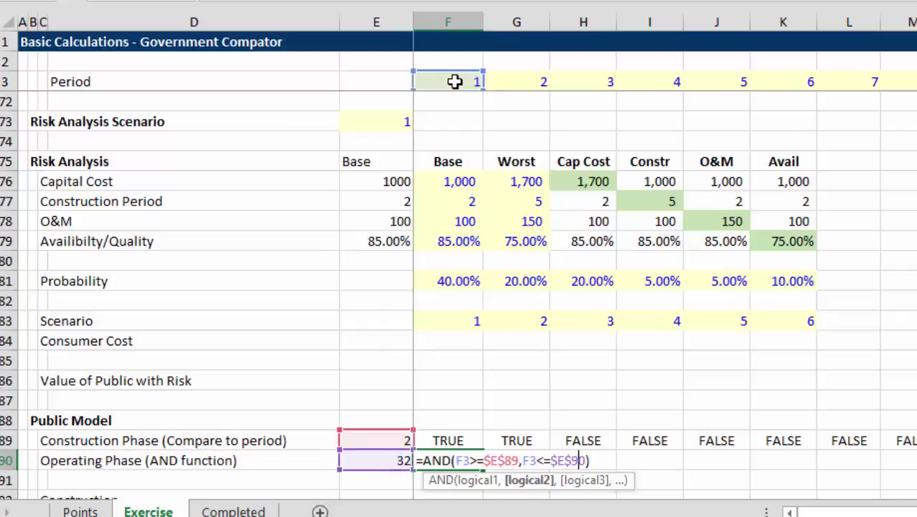
key("Left")
key("Left")
key("Left")
key("Left")
key("Left")
key("Left")
key("Left")
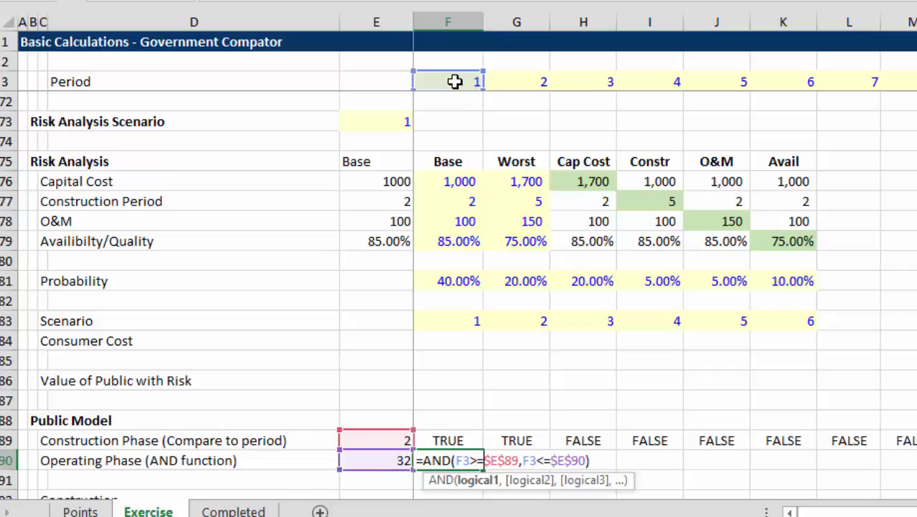
key("ctrl+Return")
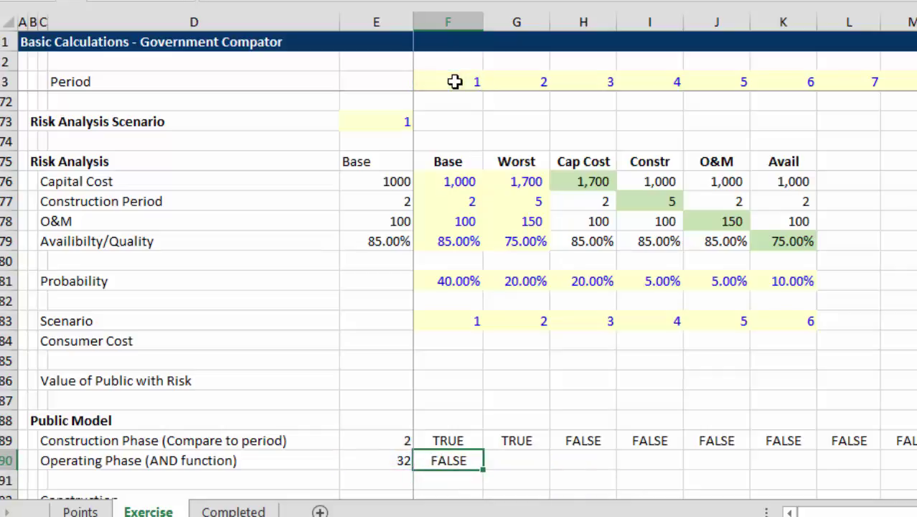
Fill the Operating Phase test from F90 to the right across all period columns
key("ctrl+shift+Right")
key("ctrl+r")
key("Right")
key("Right")
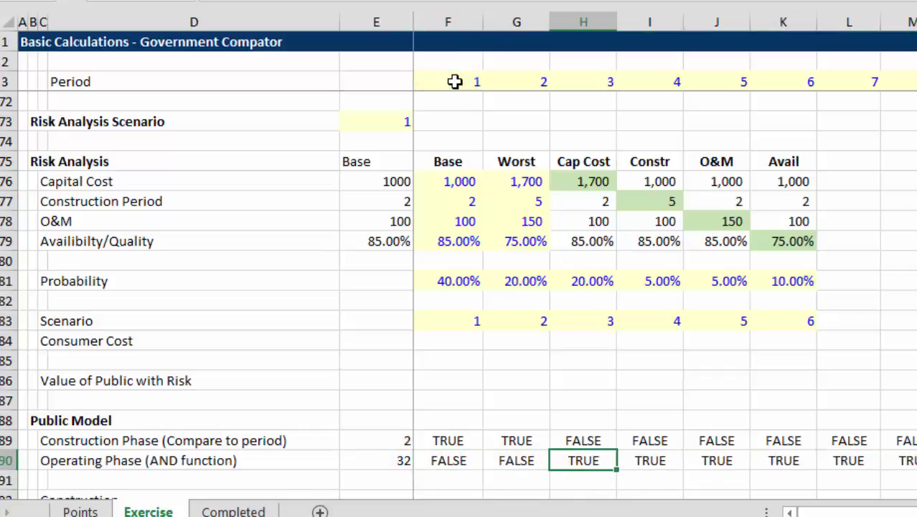
Format the Construction and Operating Phase flags across all periods with TRUE in blue and FALSE in red
key("Down")
key("Up")
key("Up")
key("Left")
key("Left")
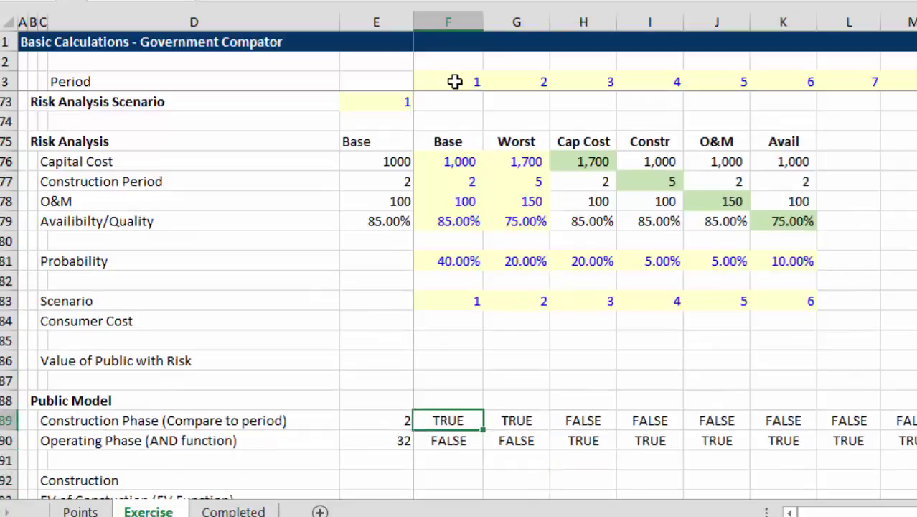
key("shift+Down")
key("ctrl+shift+Right")
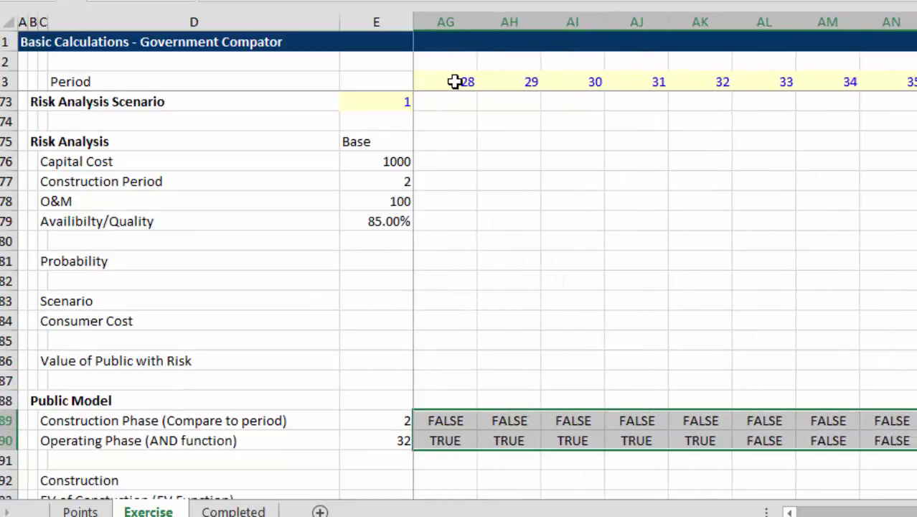
key("Left")
key("Left")
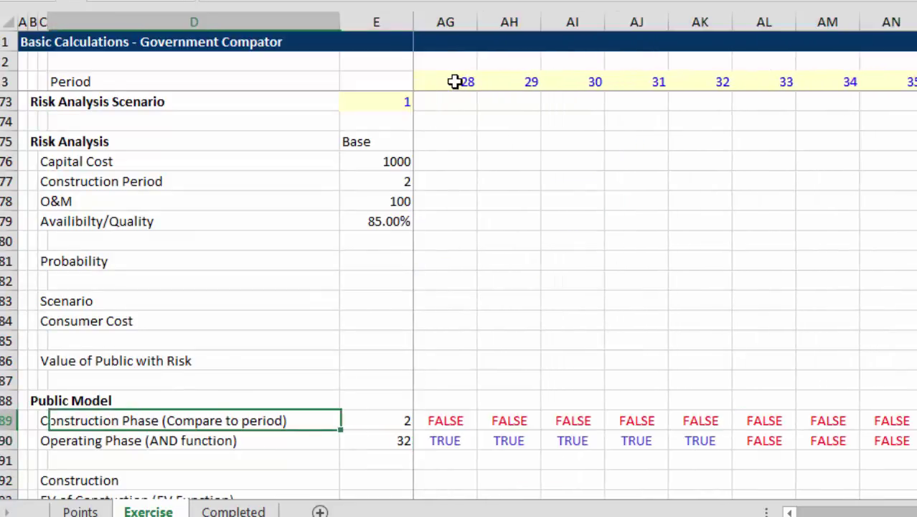
Enter =E76 in E92 to link the Construction row to the selected scenario's Capital Cost
key("Right")
key("Right")
key("Right")
key("Down")
key("Down")
key("Down")
key("Down")
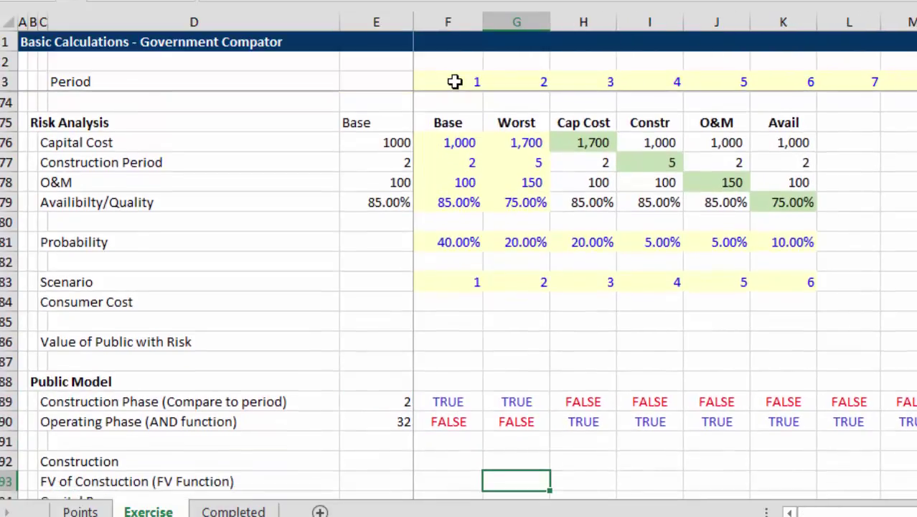
key("Up")
key("Left")
key("Left")
key("Right")
key("Left")
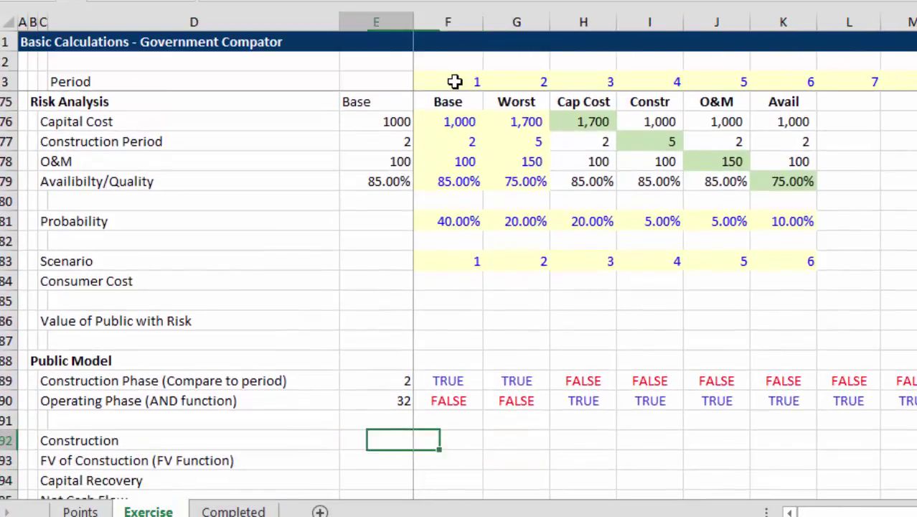
type("=")
key("Up")
key("Up")
key("Up")
key("Up")
key("Up")
key("Up")
key("Up")
key("Up")
key("Up")
key("Up")
key("Up")
key("Up")
key("Up")
key("Up")
key("Up")
key("Up")
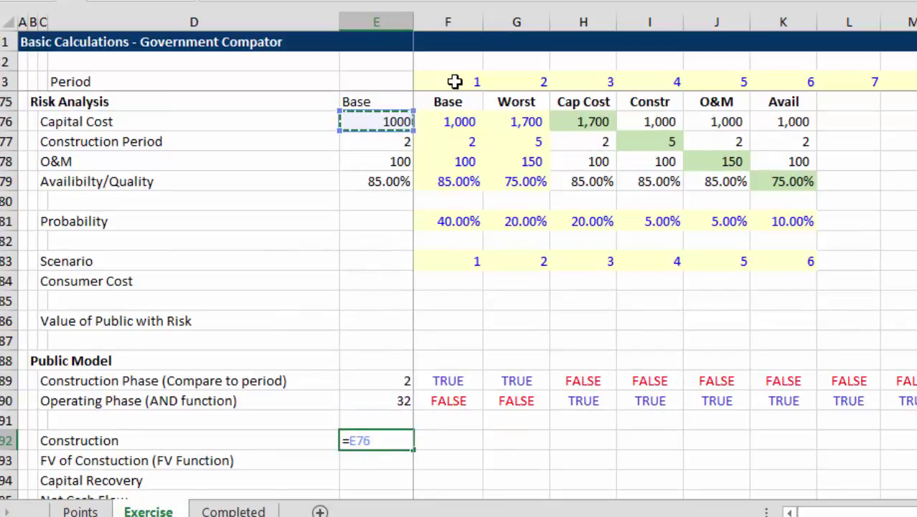
key("Return")
Set the Risk Analysis Scenario in E73 to 3 to test the Construction link
key("Up")
key("Up")
key("Up")
key("Up")
key("Up")
key("Up")
key("Up")
key("Up")
key("Up")
key("Up")
key("Up")
key("Up")
key("Up")
key("Up")
key("Up")
key("Up")
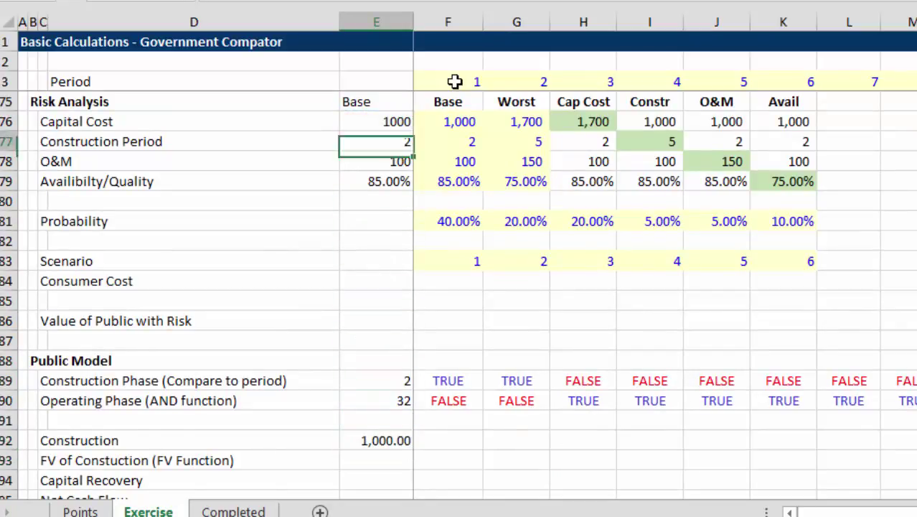
key("Up")
key("Up")
key("Up")
key("Up")
key("Return")
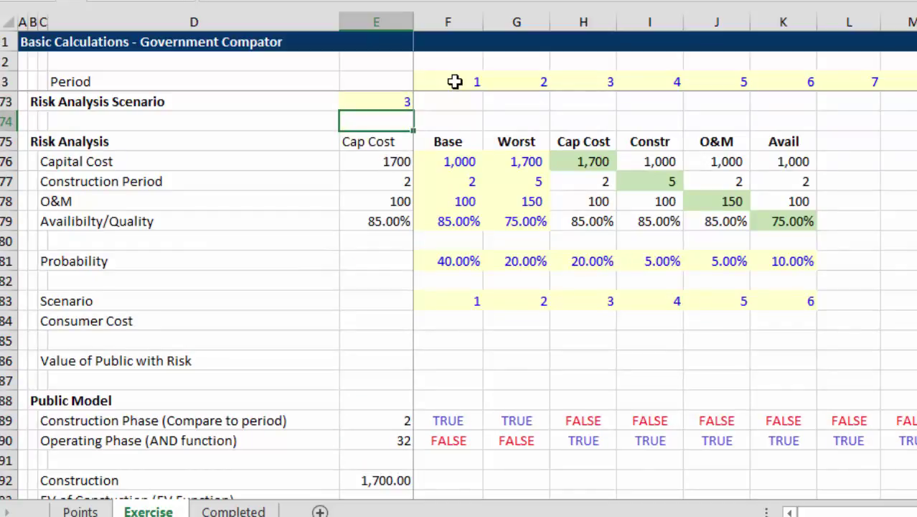
Set the Risk Analysis Scenario in E73 to 2
key("Down")
key("Up")
key("Up")
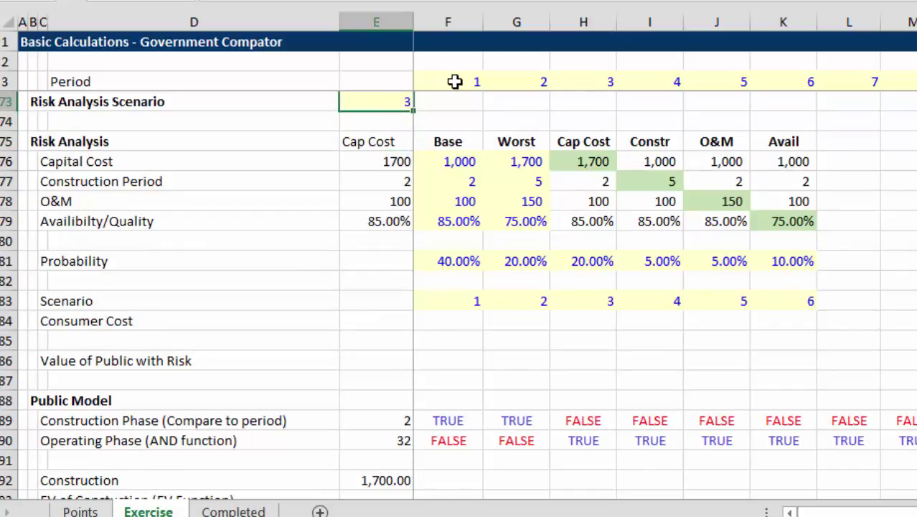
type("2")
key("Return")
Replace the Construction formula in E92 with =E76/E89 to spread the Capital Cost evenly over the construction period
key("Down")
key("Down")
key("Down")
key("Down")
key("Down")
key("Down")
key("Down")
key("Down")
key("Down")
key("Down")
key("Down")
key("Down")
key("Down")
key("Down")
key("Down")
key("Down")
key("Down")
key("Down")
key("Down")
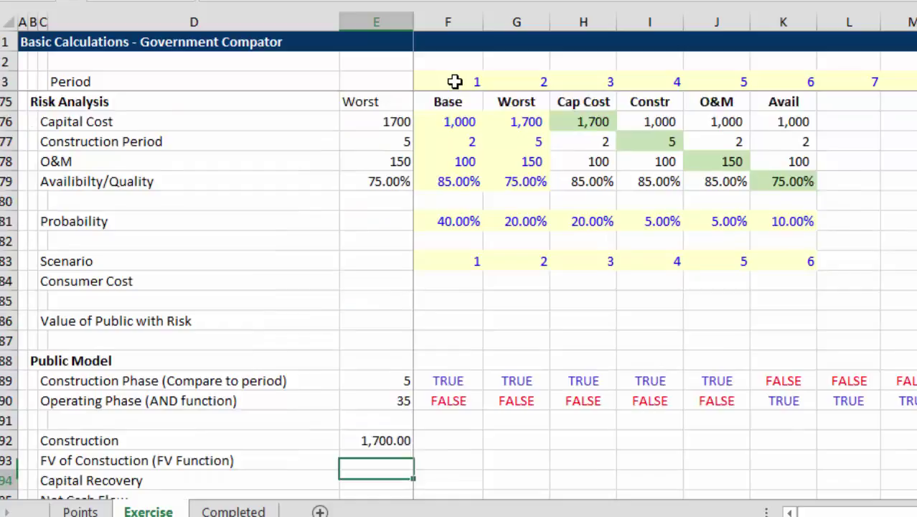
key("Down")
key("Up")
key("Up")
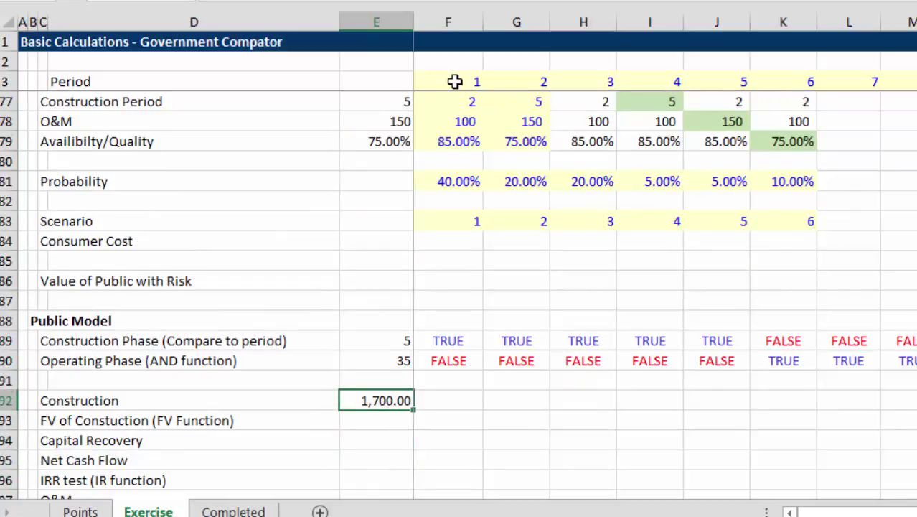
type("=")
key("Up")
key("Up")
key("Up")
key("Up")
key("Up")
key("Up")
key("Up")
key("Up")
key("Up")
key("Up")
key("Up")
key("Up")
key("Up")
key("Up")
key("Up")
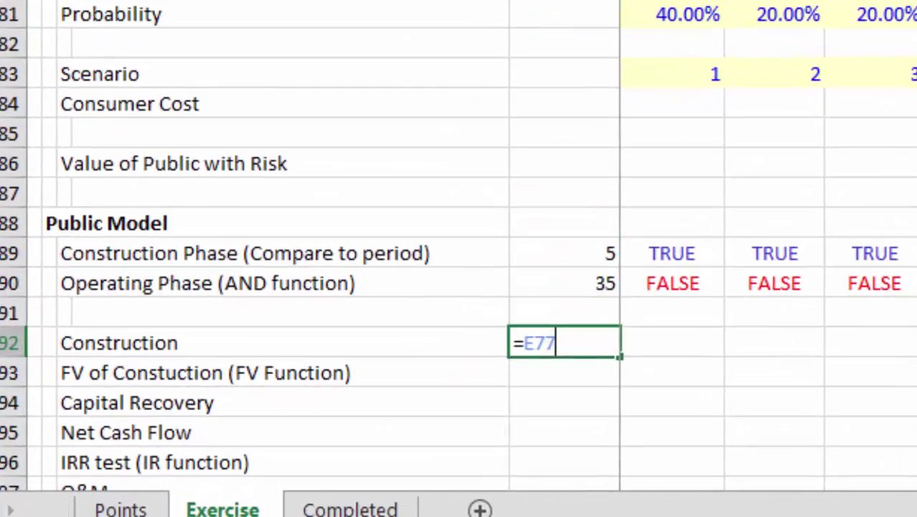
key("Up")
key("Up")
key("Down")
type("/")
key("Up")
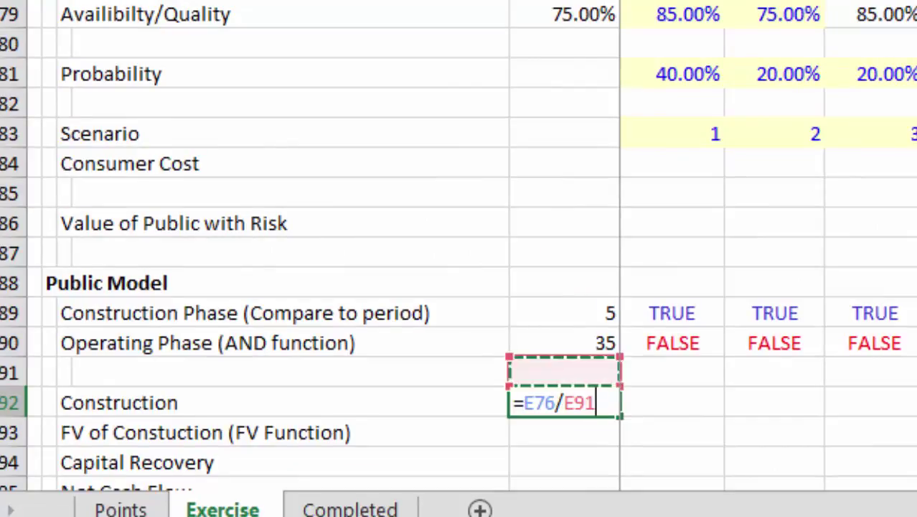
key("Up")
key("Up")
key("ctrl+Return")
Enter =$E$92*F89 in F92 to charge the annual construction cost only when the Construction Phase flag applies
left_click(672, 402)
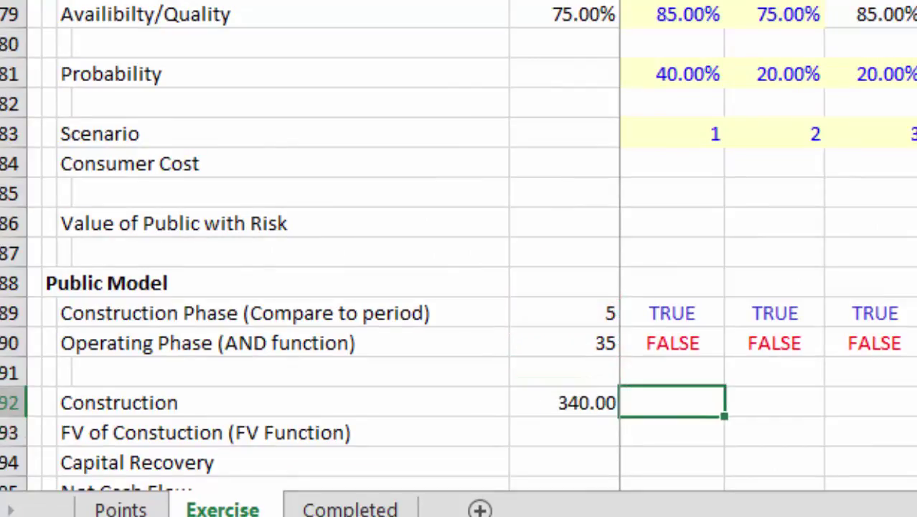
type("=")
key("Left")
type("*")
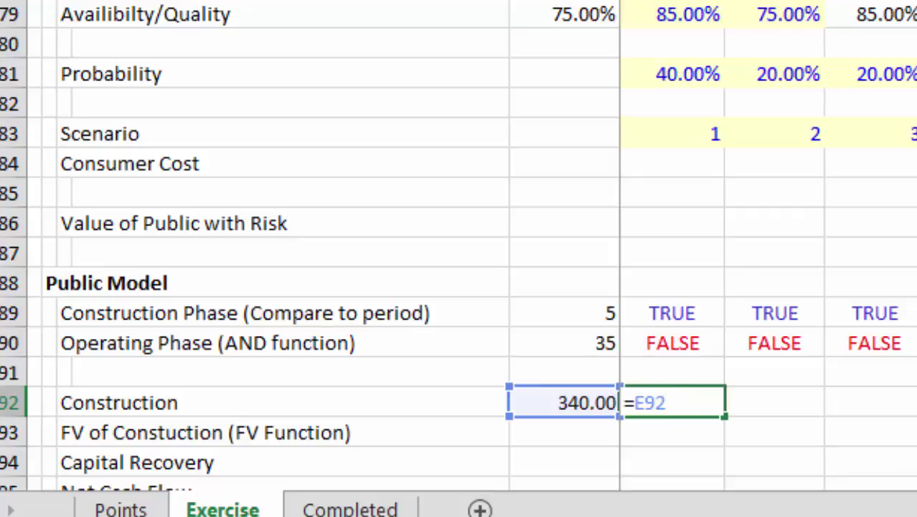
key("F4")
key("Up")
key("Up")
key("Up")
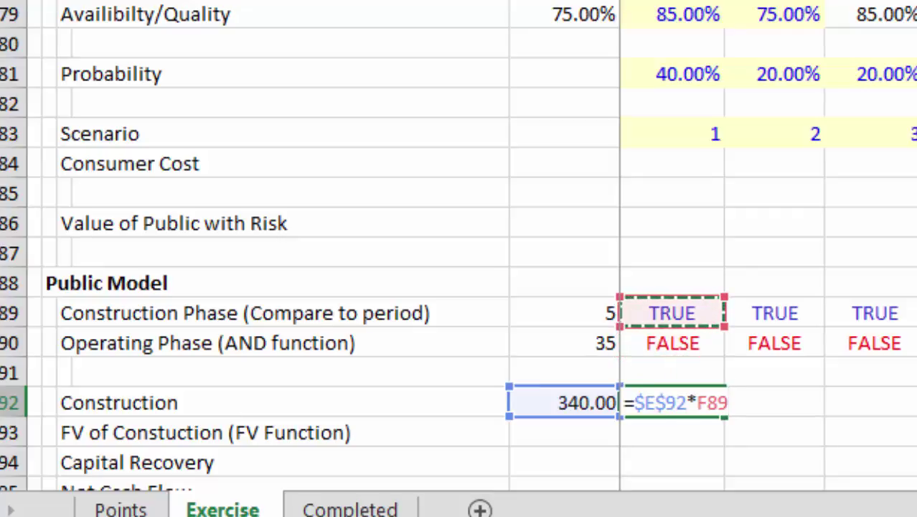
key("Return")
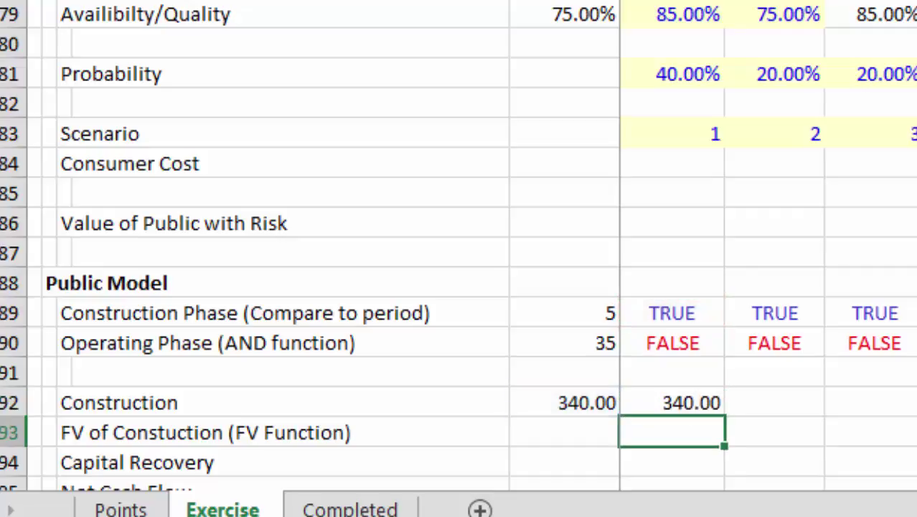
Fill the Construction cost formula from F92 to the right across the period columns
left_click(672, 403)
key("shift+Right")
key("shift+Right")
key("ctrl+r")
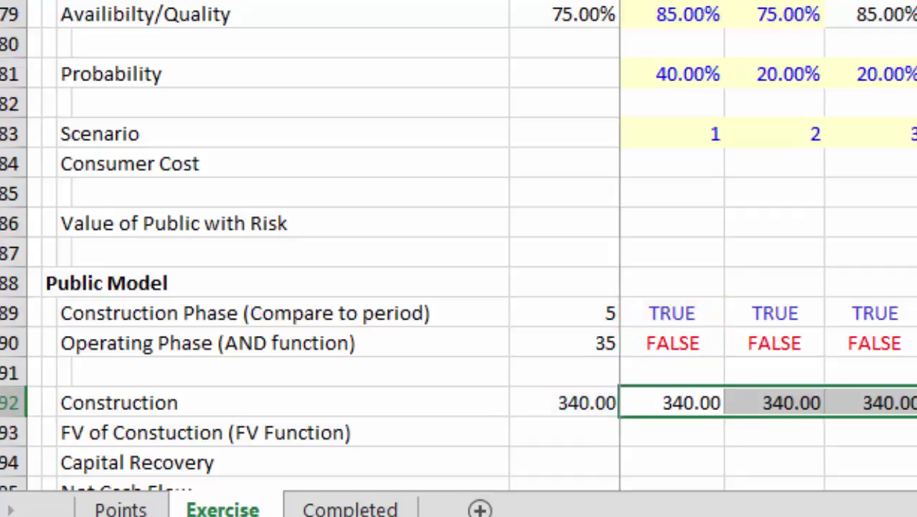
Enter =FV(E70,E77,E92) in E93 to compute the future value of construction from the cost of capital, construction period and annual cost
left_click(672, 432)
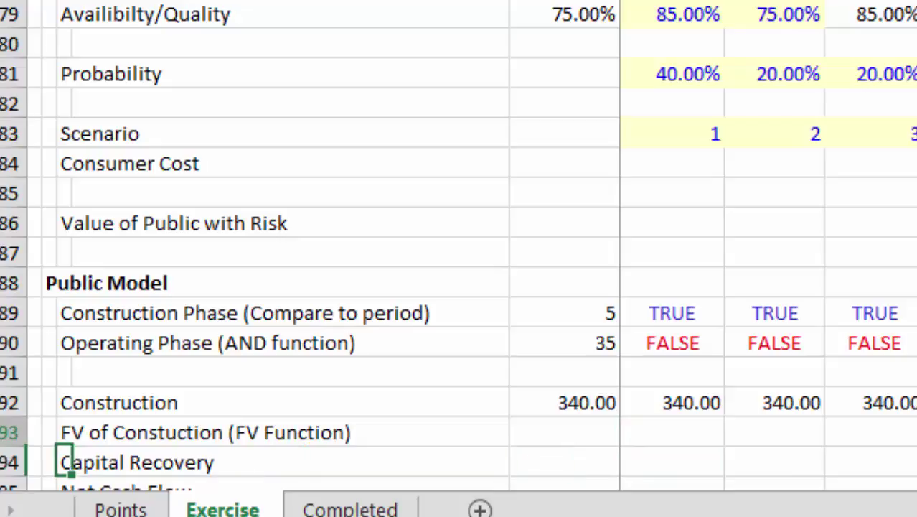
left_click(287, 432)
left_click(564, 432)
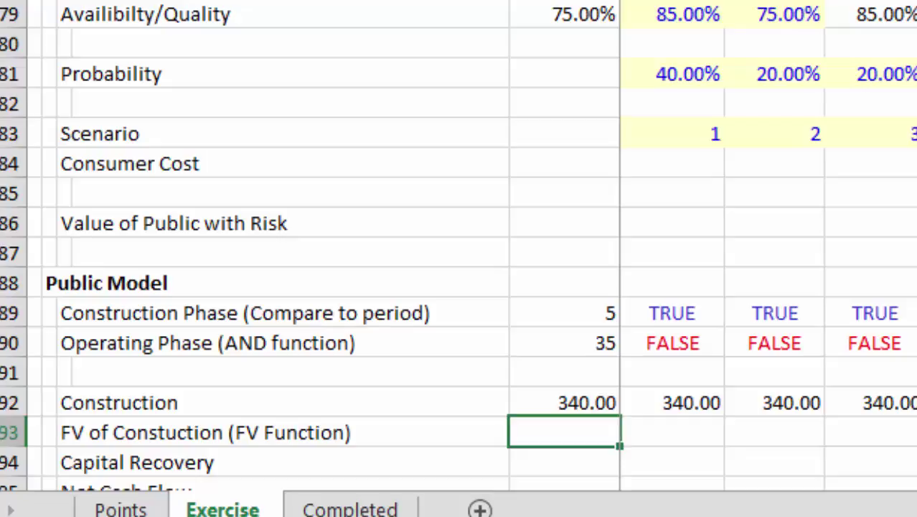
type("=fv(")
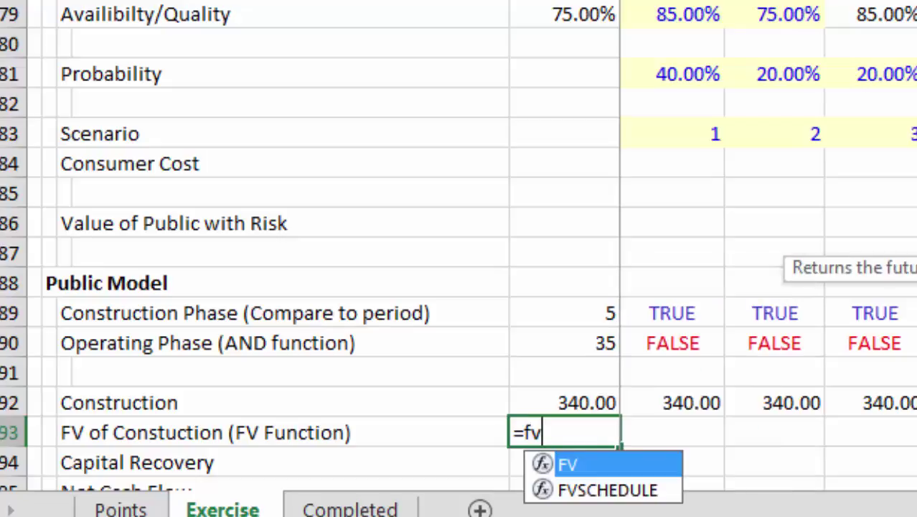
key("Up")
key("Up")
key("Up")
key("Up")
key("Up")
key("Up")
key("Up")
key("Up")
key("Up")
key("Up")
key("Up")
key("Up")
key("Up")
key("Up")
key("Up")
key("Up")
key("Up")
key("Up")
key("Up")
key("Up")
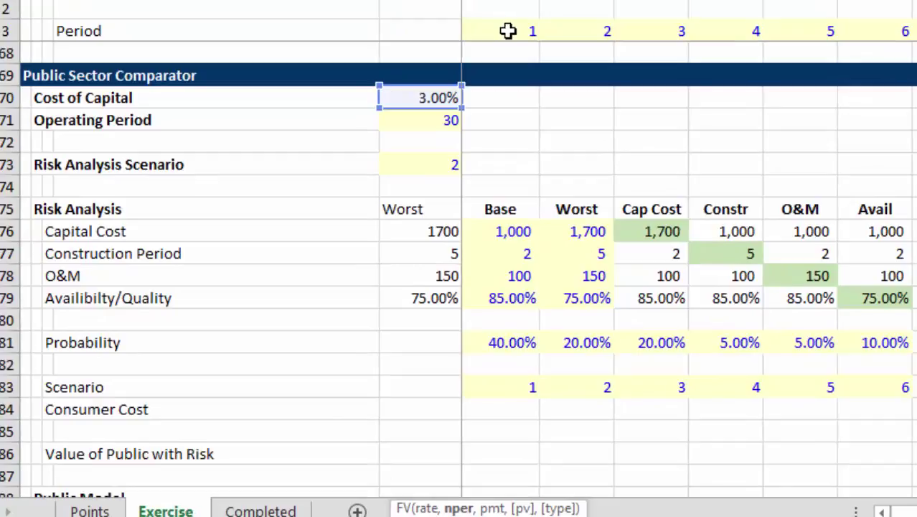
key("Down")
key("Down")
key("Down")
key("Down")
key("Down")
key("Down")
key("Down")
key("Down")
key("Down")
key("Down")
key("Down")
key("Down")
key("Down")
key("Down")
key("Down")
key("Down")
key("Down")
key("Down")
key("Down")
key("Down")
key("Up")
key("Up")
key("Up")
key("Up")
key("Up")
key("Up")
key("Up")
key("Up")
key("Up")
key("Up")
key("Up")
key("Up")
key("Up")
key("Up")
key("Up")
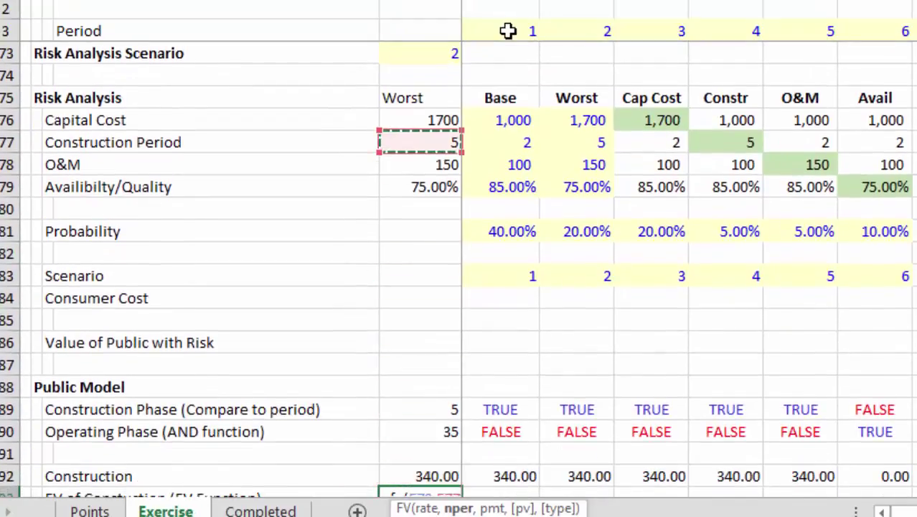
type(",")
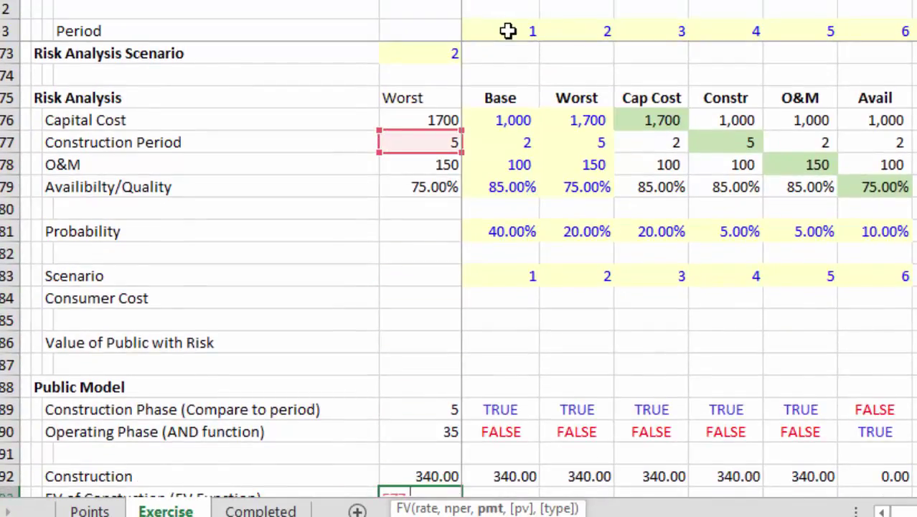
key("Up")
key("Return")
key("Up")
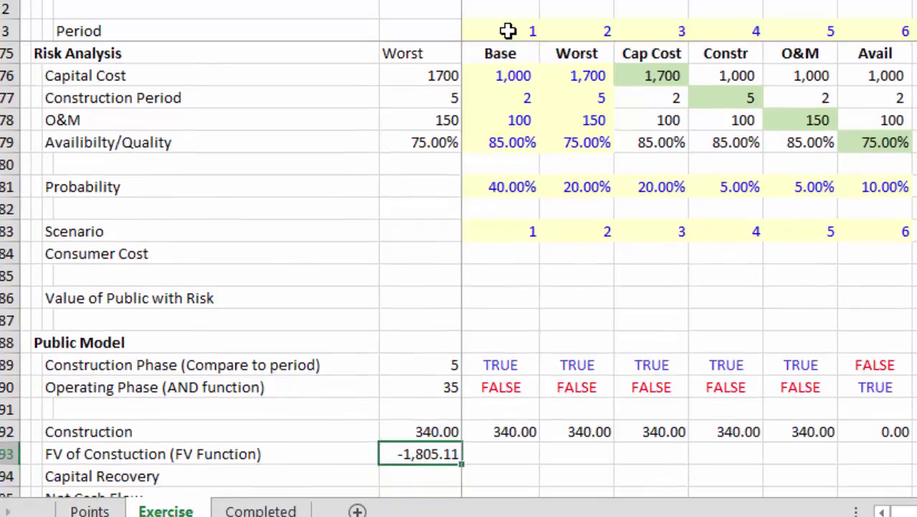
Enter =PMT(E70,E71,E93) in E94 to compute Capital Recovery from the cost of capital, operating period and future value of construction
key("Down")
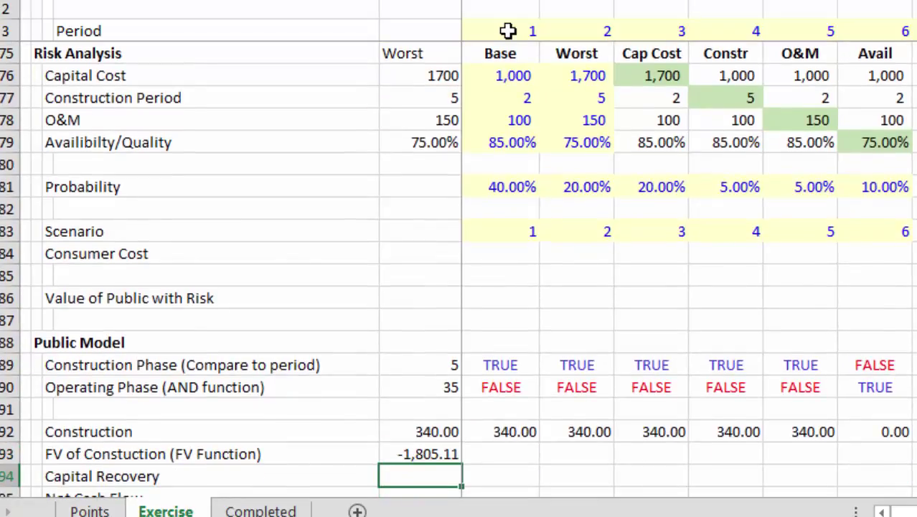
type("=pmt")
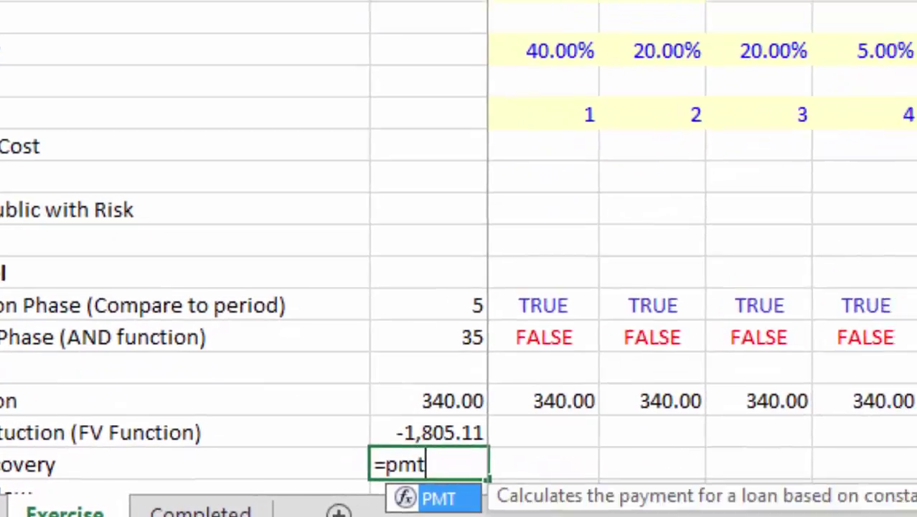
type("(")
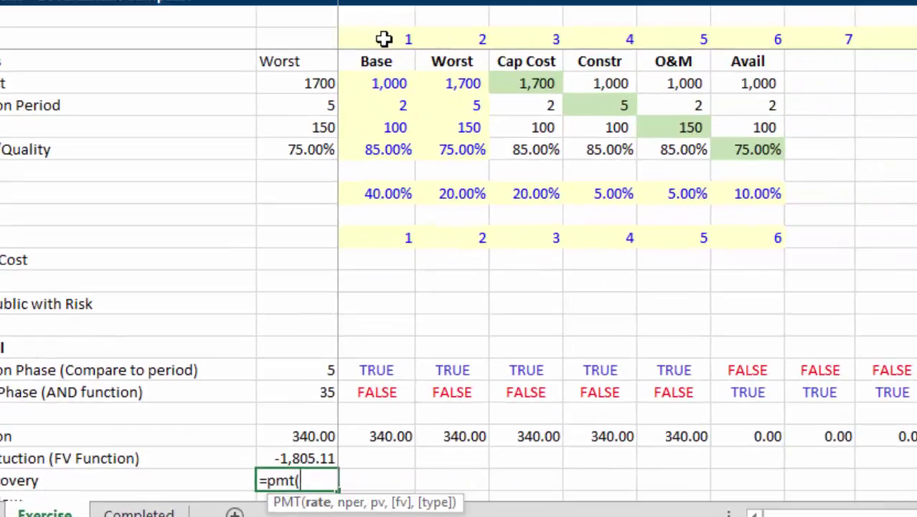
key("Up")
key("Up")
key("Up")
key("Up")
key("Up")
key("Up")
key("Up")
key("Up")
key("Up")
key("Up")
key("Up")
key("Up")
key("Up")
key("Up")
key("Up")
key("Up")
key("Up")
key("Up")
key("Up")
key("Up")
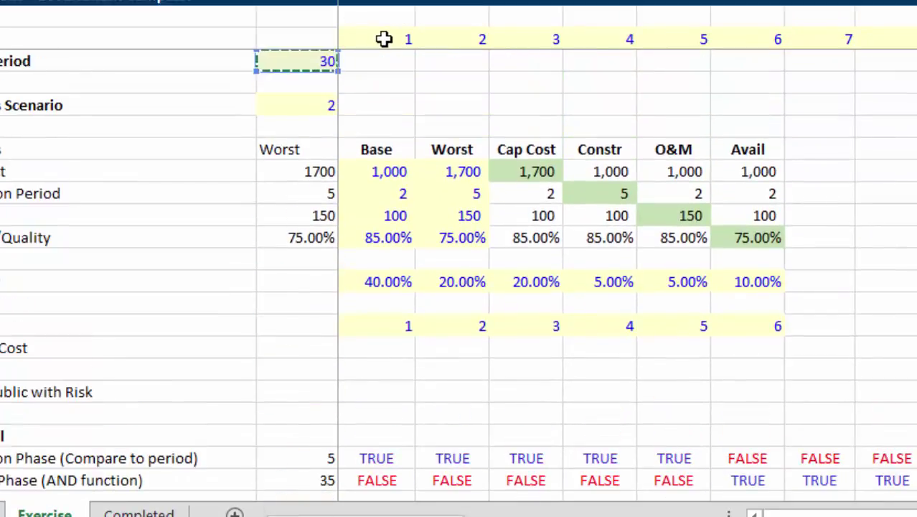
key("Up")
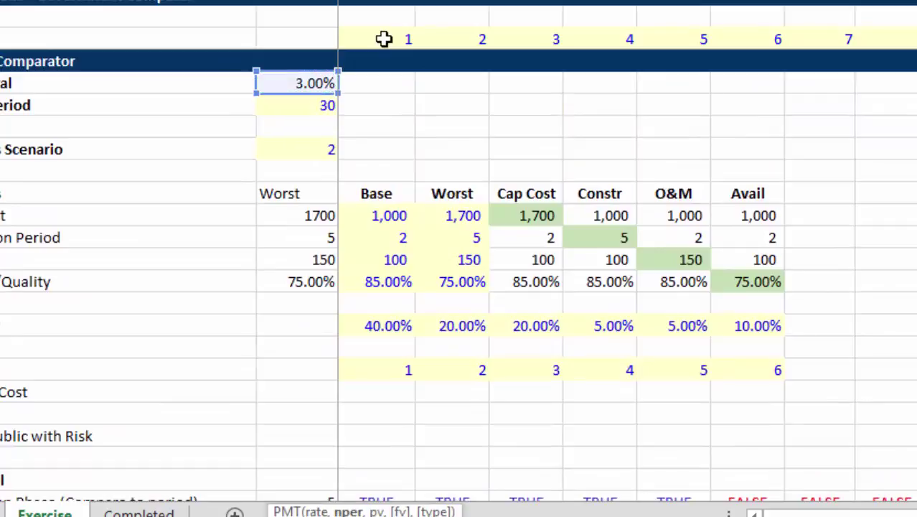
key("Down")
key("Down")
key("Down")
key("Down")
key("Down")
key("Down")
key("Down")
key("Down")
key("Down")
key("Down")
key("Down")
key("Down")
key("Down")
key("Down")
key("Down")
key("Down")
key("Down")
key("Down")
key("Down")
key("Down")
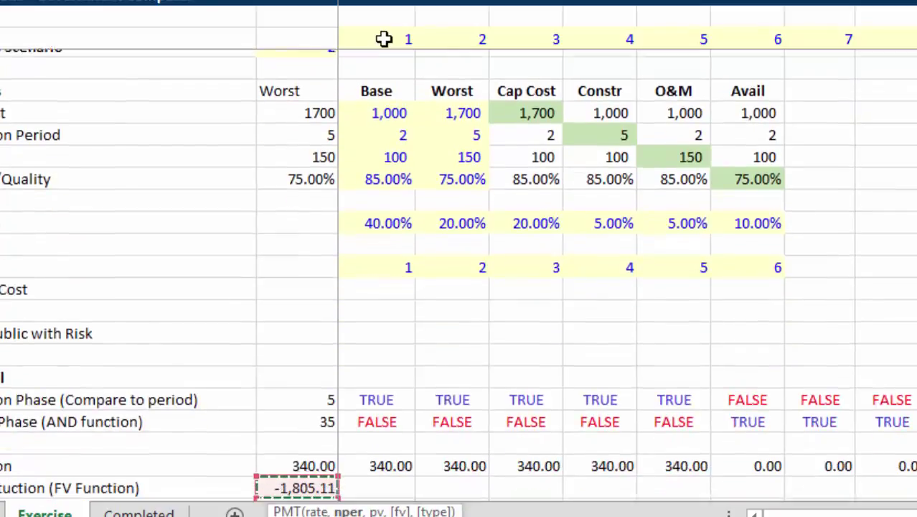
key("Up")
key("Up")
key("Up")
key("Up")
key("Up")
key("Up")
key("Up")
key("Up")
key("Up")
key("Up")
key("Up")
key("Up")
key("Up")
key("Up")
key("Up")
key("Up")
key("Up")
key("Up")
key("Up")
key("Up")
type(",")
key("Down")
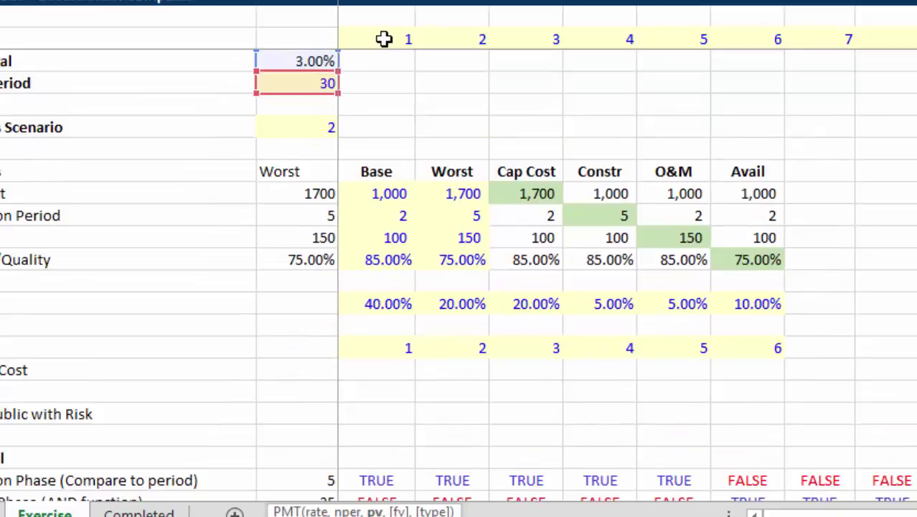
type(",")
key("Down")
key("Down")
key("Down")
key("Down")
key("Down")
key("Down")
key("Down")
key("Down")
key("Down")
key("Down")
key("Down")
key("Down")
key("Down")
key("Down")
key("Down")
key("Down")
key("Down")
key("Down")
key("Down")
key("Down")
key("Up")
key("Down")
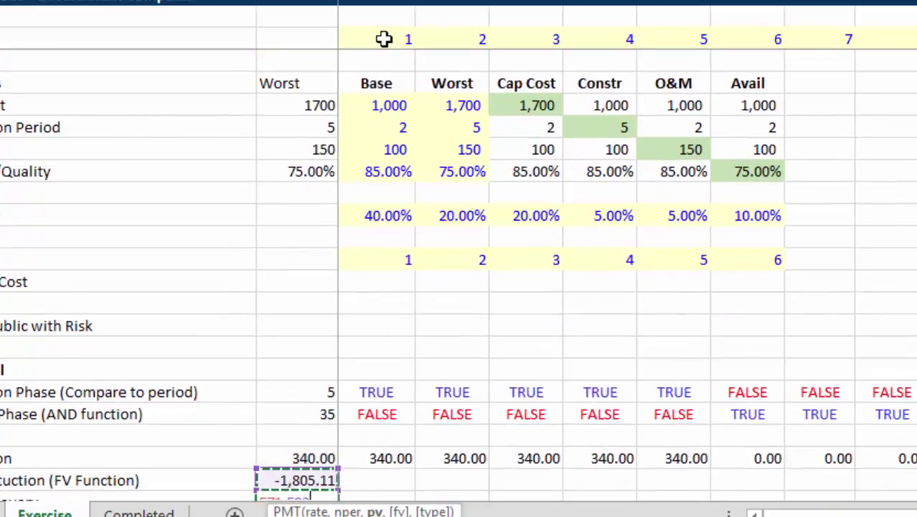
key("Return")
key("Up")
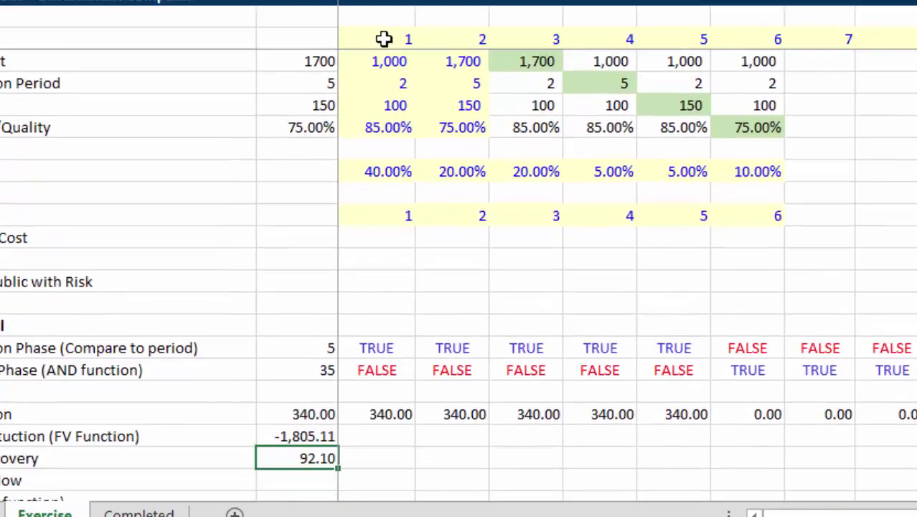
key("Right")
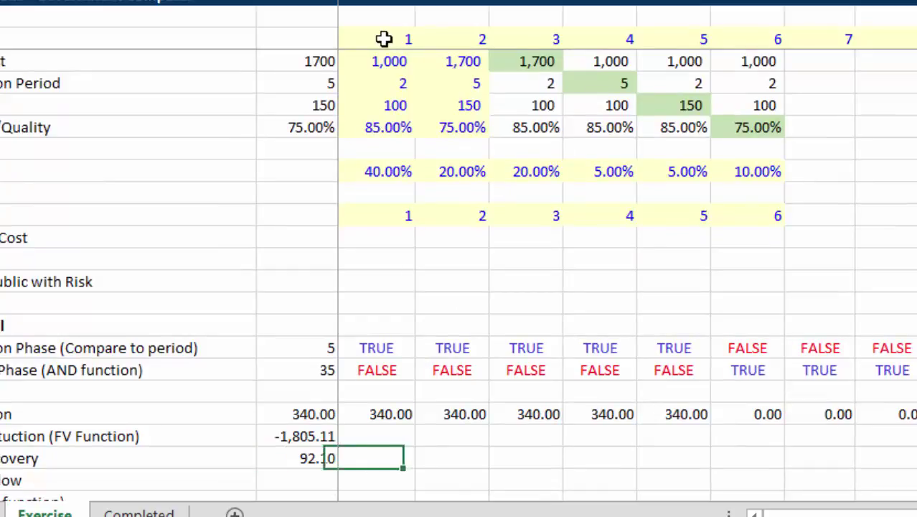
type("=")
key("Left")
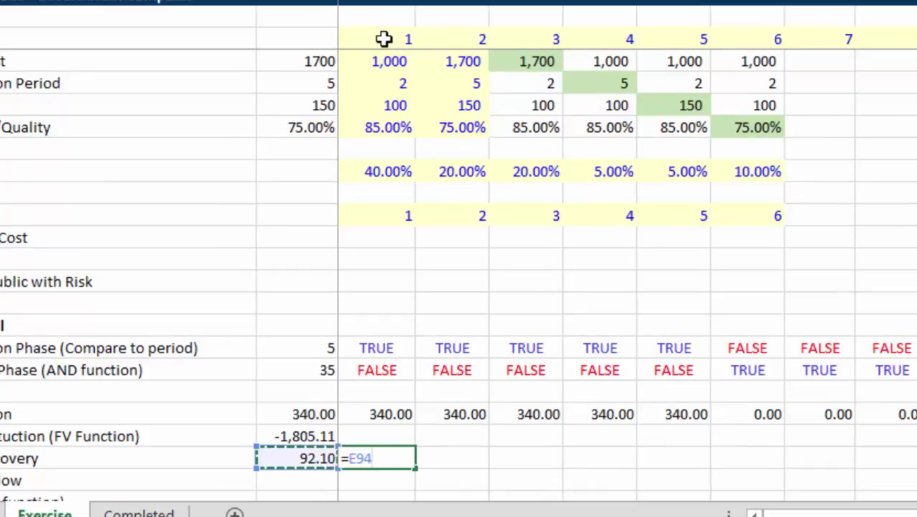
key("F4")
type("*")
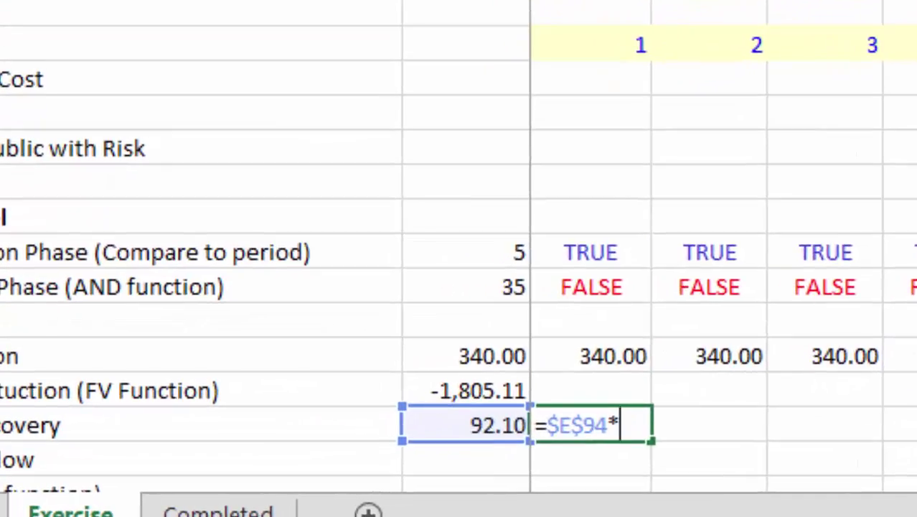
key("Escape")
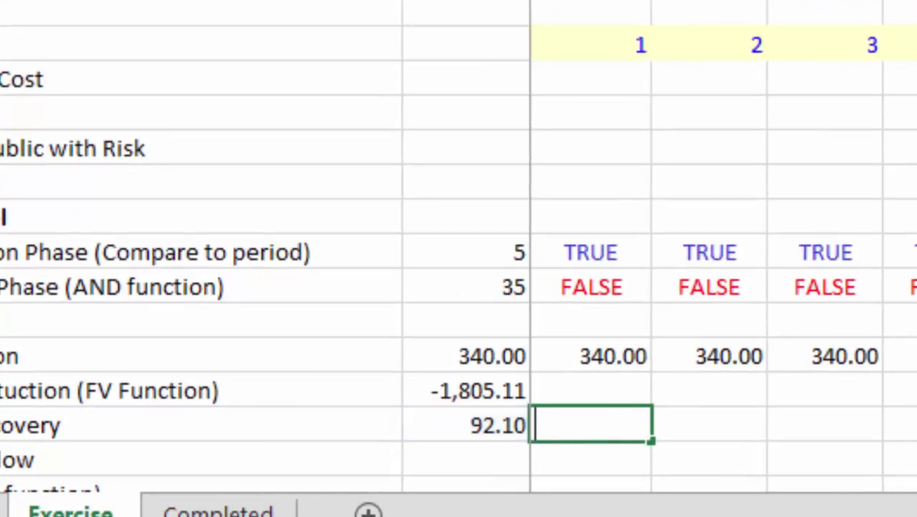
Enter =IF(F90,$E$94) in F94 to apply Capital Recovery only when the Operating Phase flag is true
left_click(466, 425)
left_click(591, 425)
type("=if(")
key("Up")
key("Up")
key("Up")
key("Up")
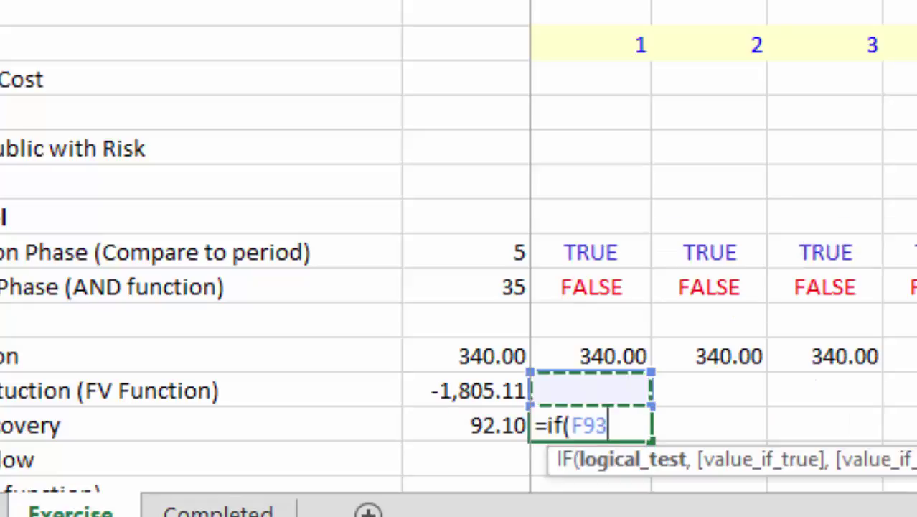
key("Up")
key("Down")
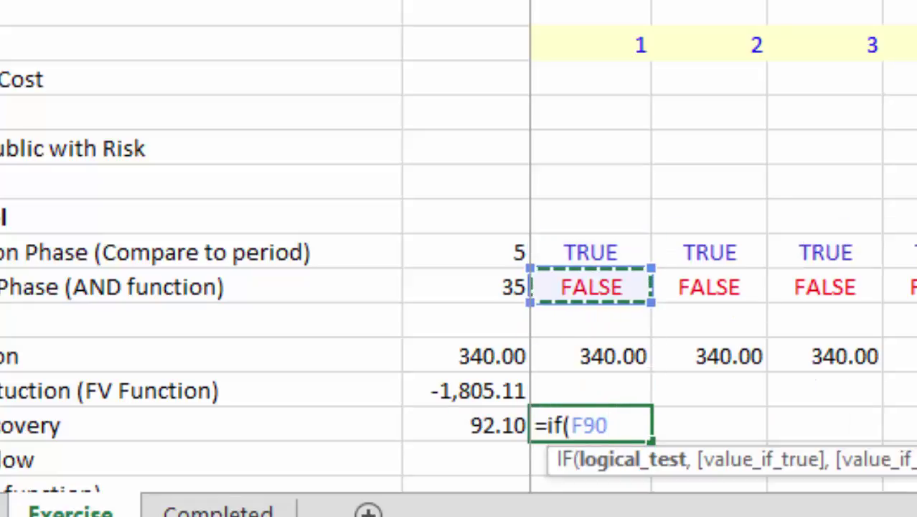
type(",")
key("Left")
key("F4")
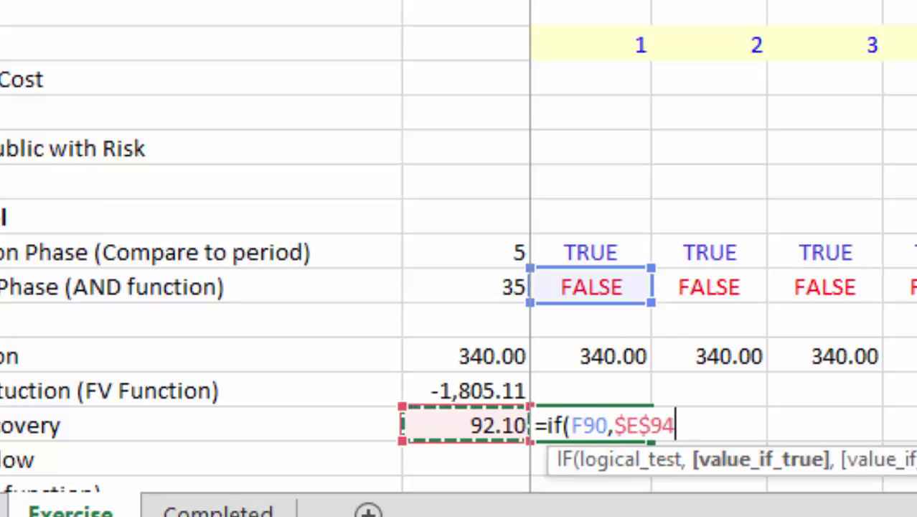
key("Return")
Fill the Capital Recovery formula from F94 to the right across the period columns
key("Up")
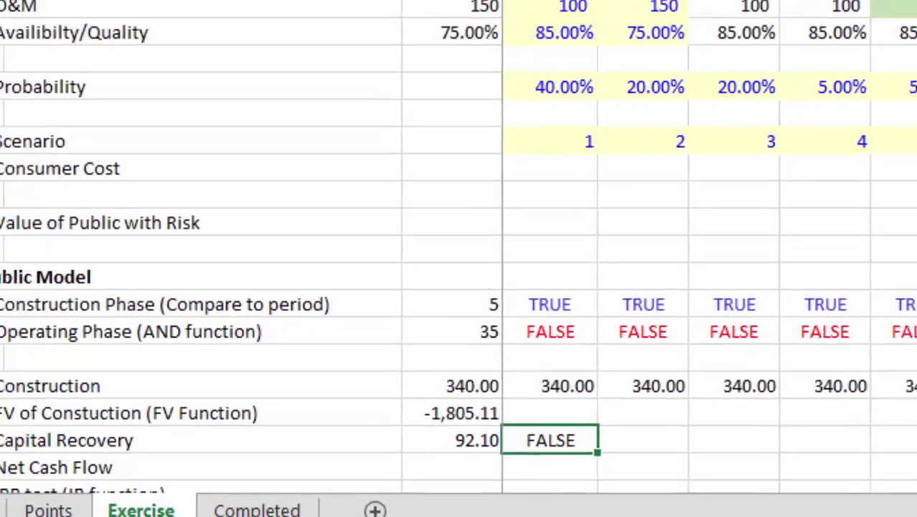
key("ctrl+shift+Right")
key("ctrl+r")
Enter =F94-F92 in F95 to compute Net Cash Flow as capital recovery less construction cost
key("Down")
key("Left")
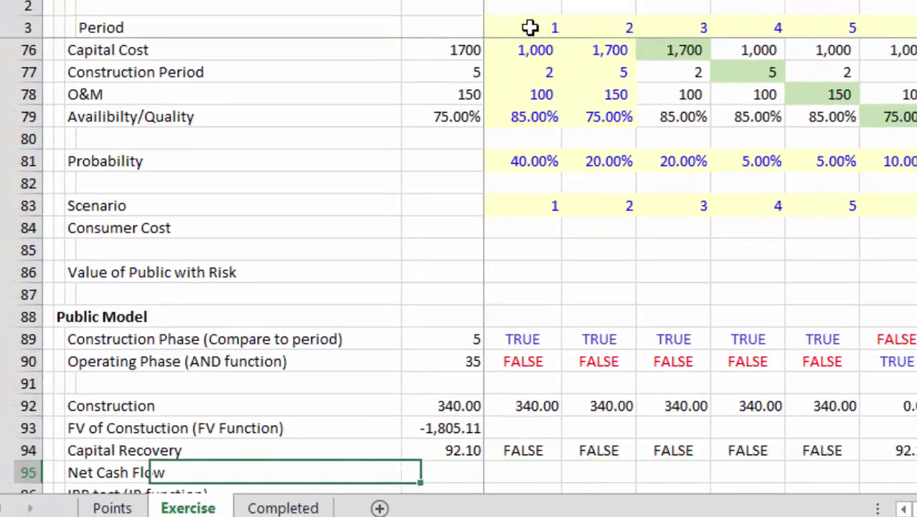
key("Right")
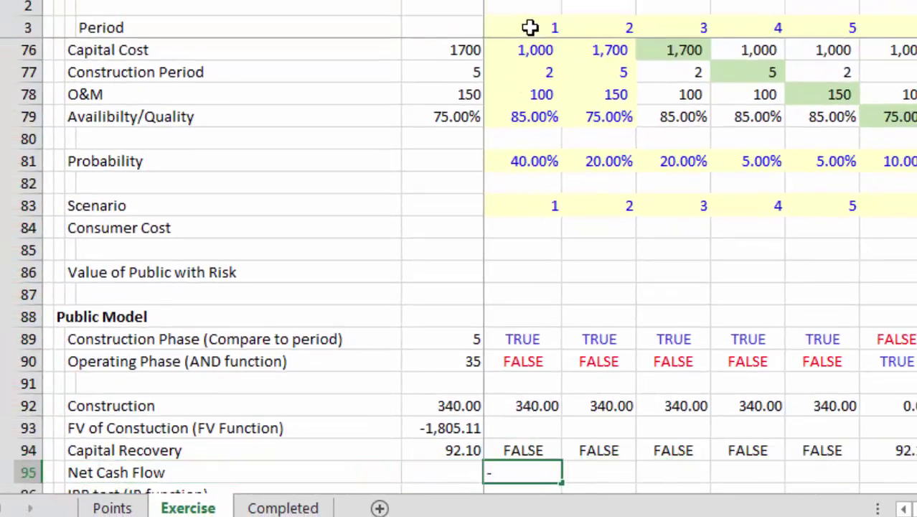
type("=")
key("Up")
key("Up")
key("Up")
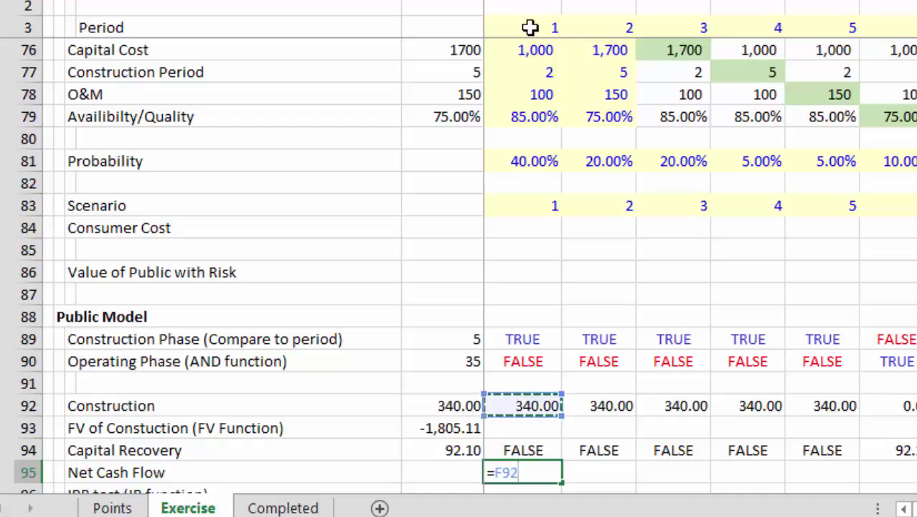
key("Down")
key("Down")
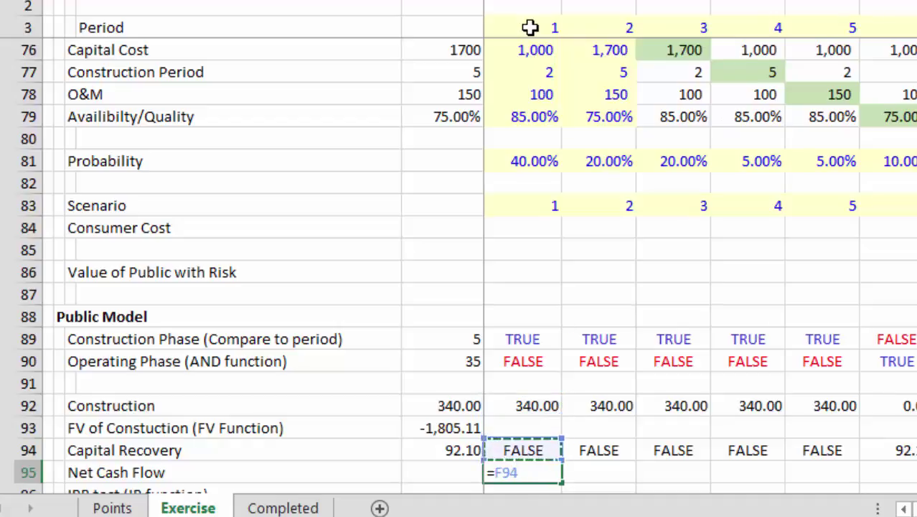
type("-")
key("Up")
key("Up")
key("Up")
key("Return")
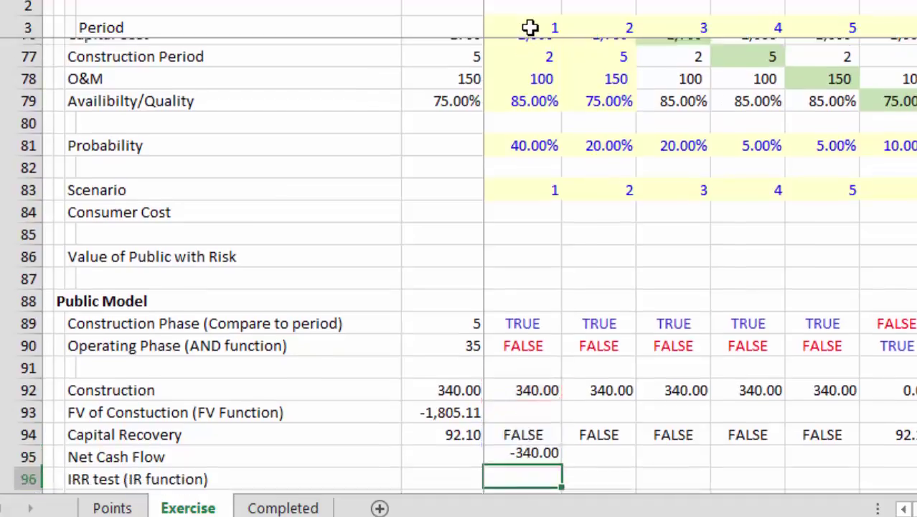
Fill the Net Cash Flow formula from F95 to the right across the period columns
key("Up")
key("ctrl+shift+Right")
key("ctrl+r")
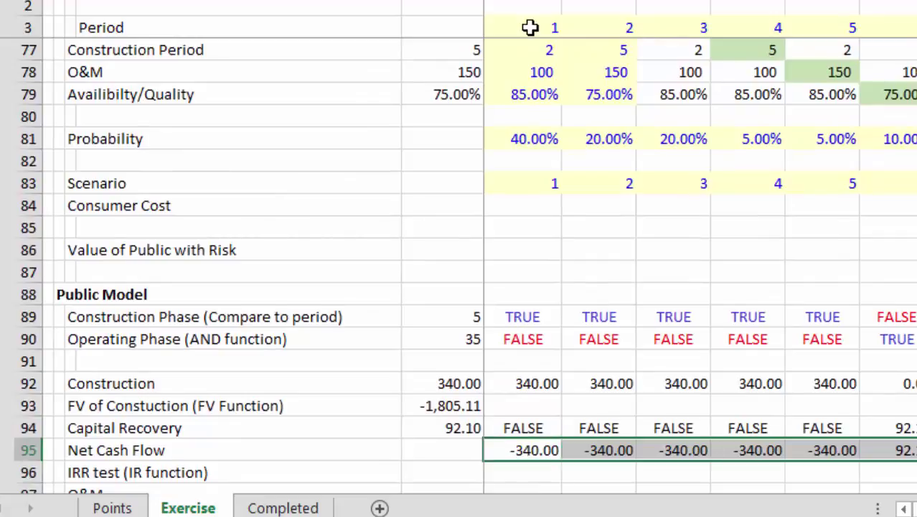
Enter an IRR formula in E96 that covers the whole Net Cash Flow row 95
key("Down")
key("Left")
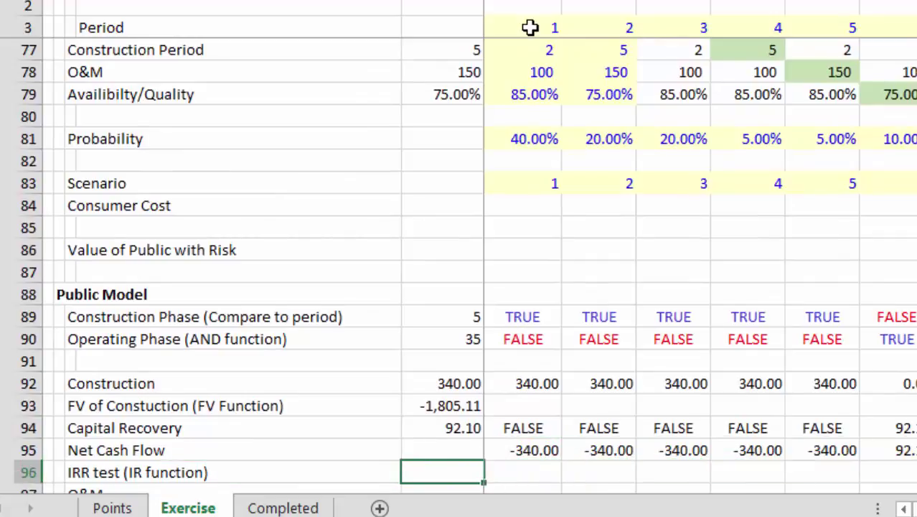
type("=irr")
type("(")
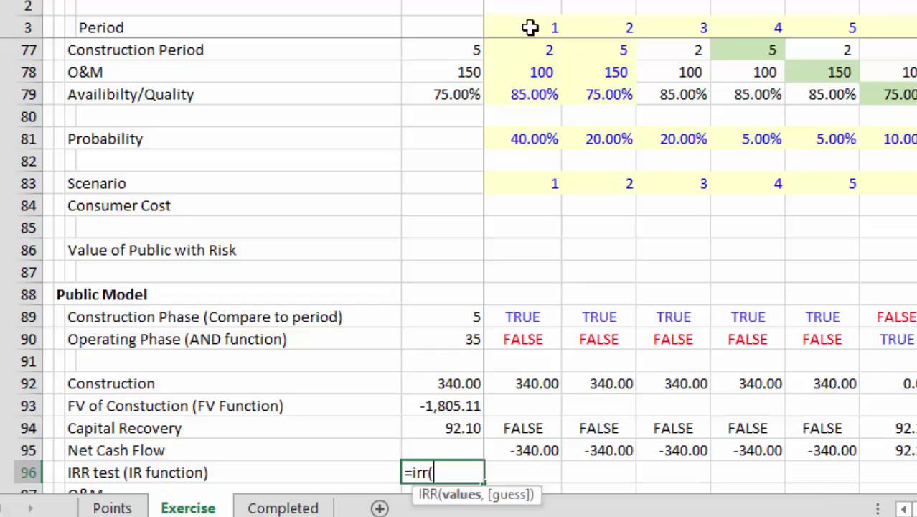
key("Up")
key("shift+space")
key("Return")
scroll(529, 27, "down", 1)
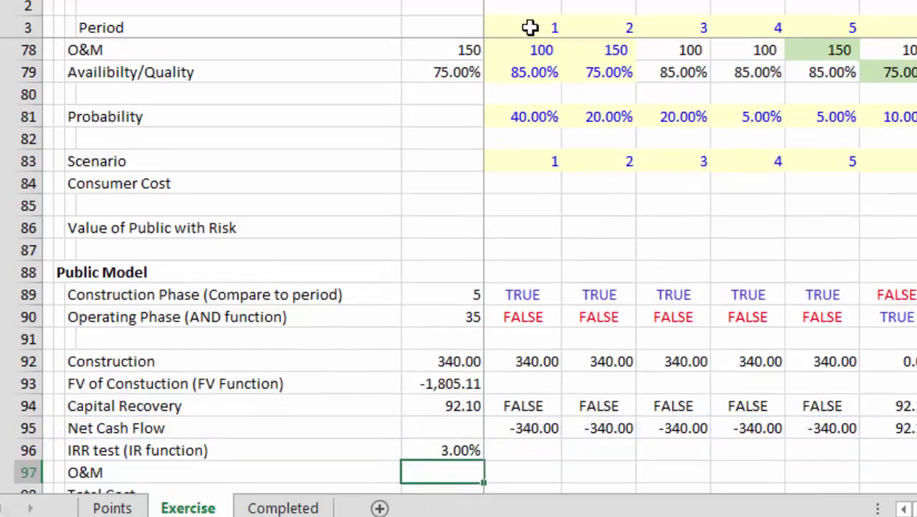
Enter =E78 in E97 to link the Public Model's O&M to the O&M input
key("Right")
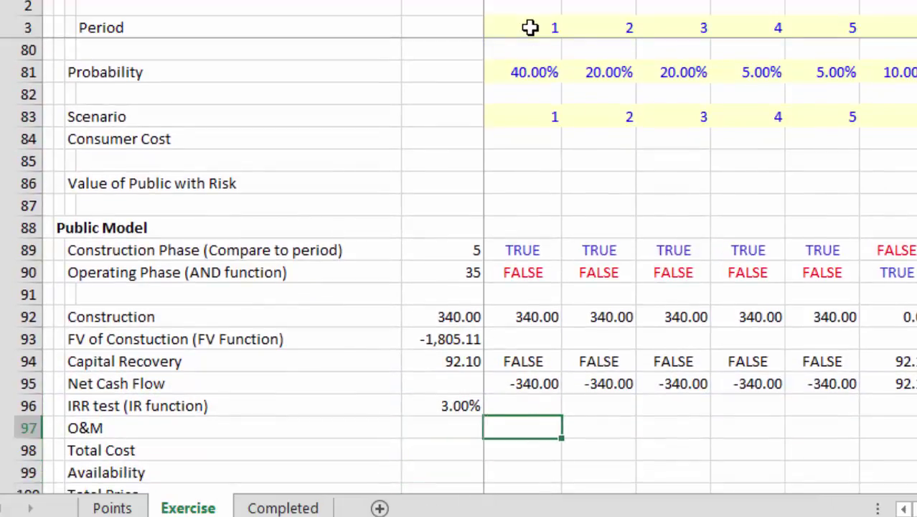
key("Left")
type("=")
key("Up")
key("Up")
key("Up")
key("Up")
key("Up")
key("Up")
key("Up")
key("Up")
key("Up")
key("Up")
key("Up")
key("Up")
key("Up")
key("Up")
key("Up")
key("Up")
key("Up")
key("Up")
key("Up")
key("Up")
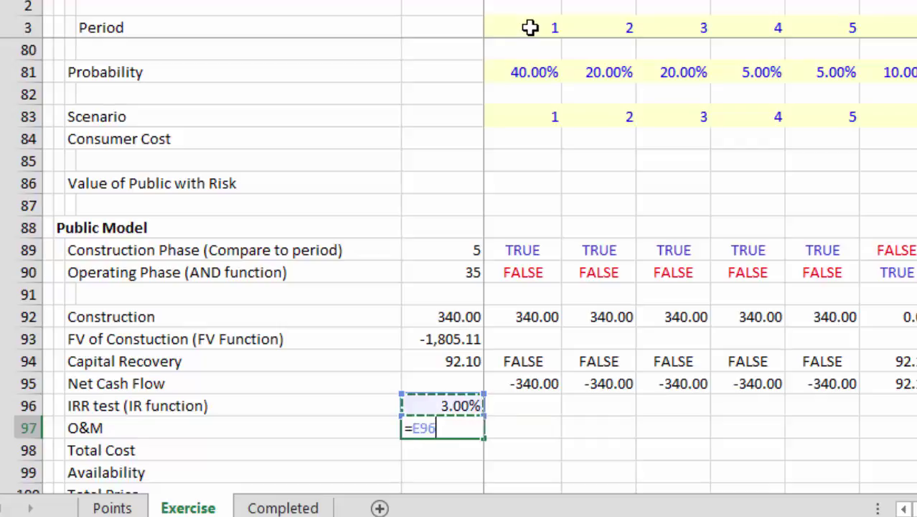
key("Down")
key("Down")
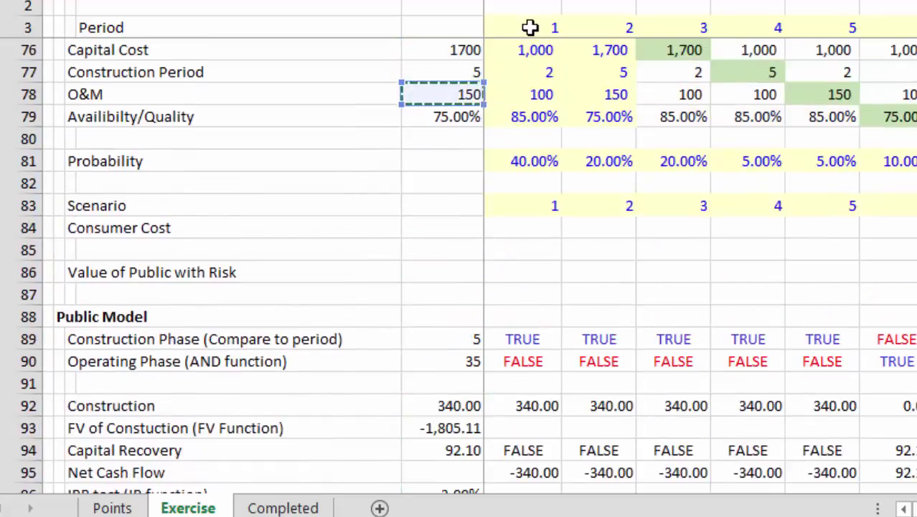
key("Return")
Enter =IF(F90,$E$97) in F97 to charge O&M only when the Operating Phase flag is true
key("Up")
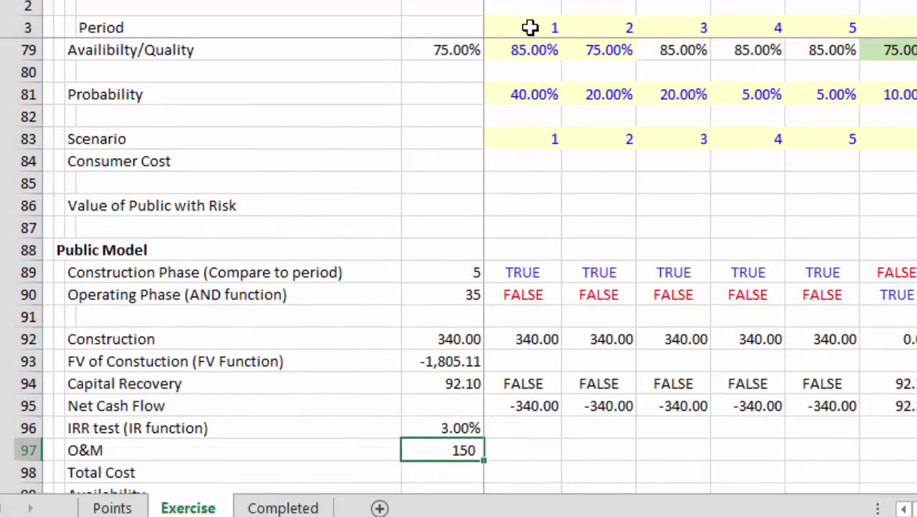
key("Right")
type("=if")
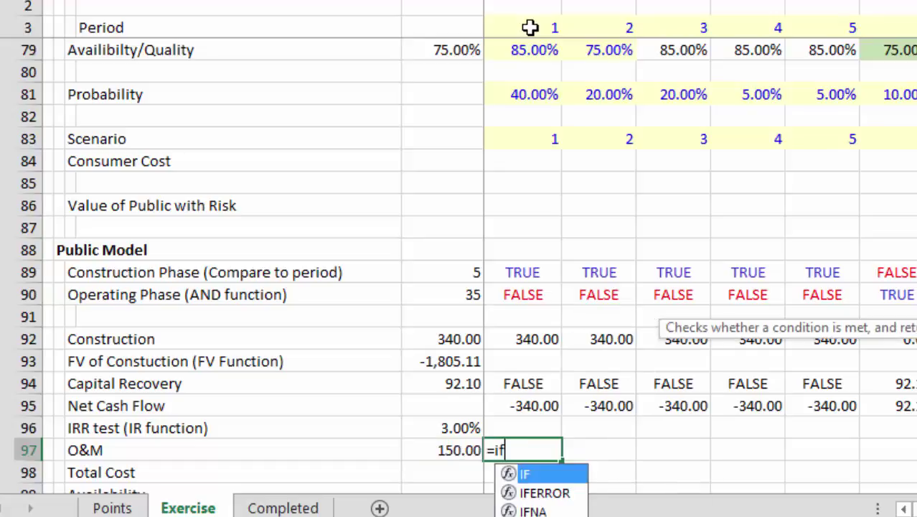
type("(")
key("Up")
key("Up")
key("Up")
key("Up")
key("Up")
key("Up")
key("Up")
key("Up")
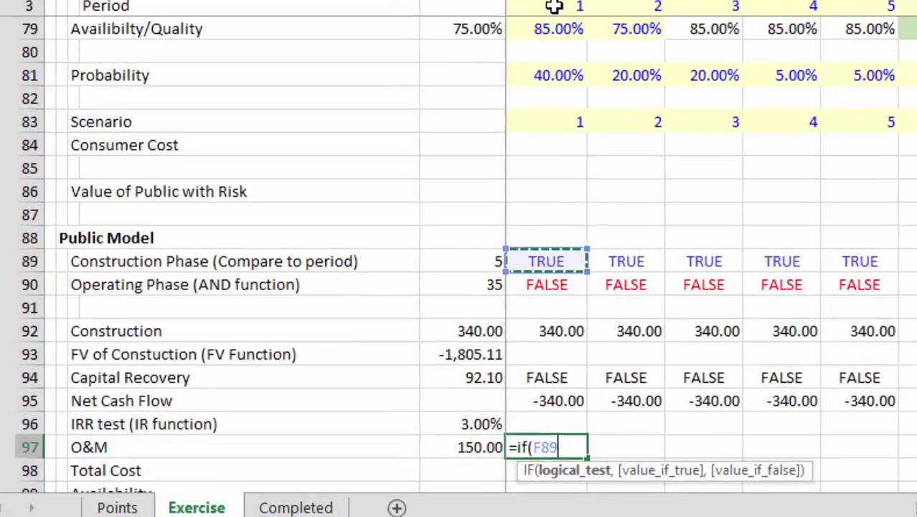
key("Down")
type(",")
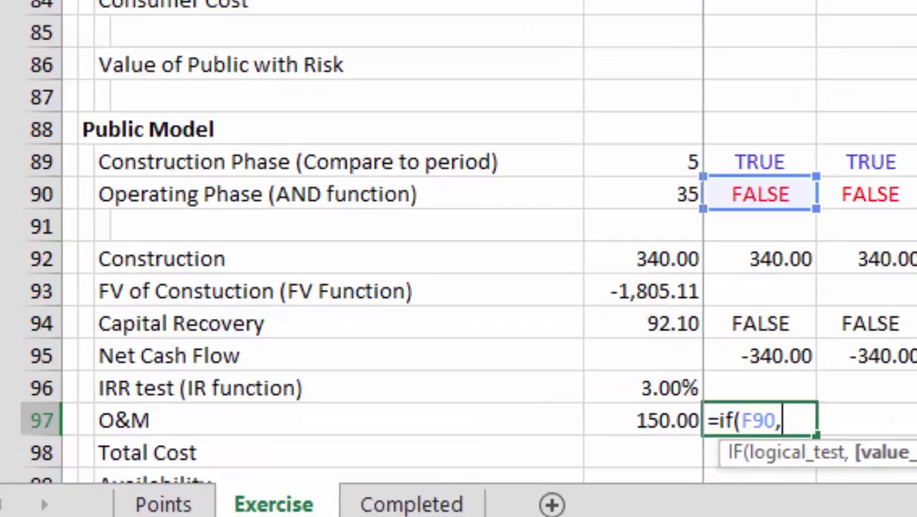
key("Left")
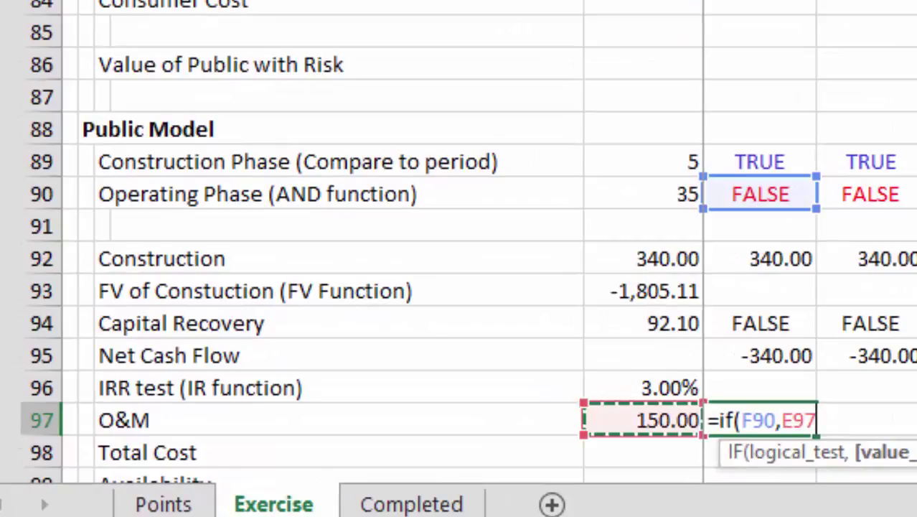
key("F4")
key("Return")
Fill the O&M formula from F97 to the right across the period columns
key("Up")
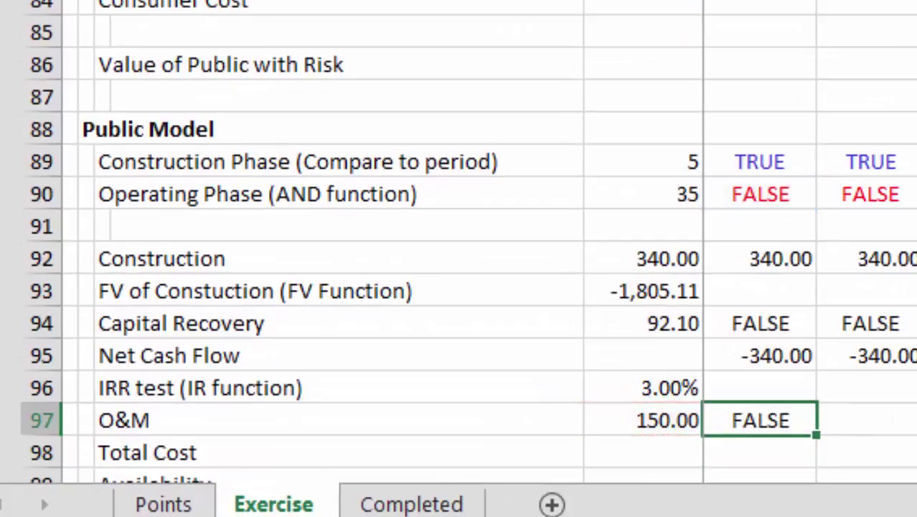
key("shift+Right")
key("Down")
key("Down")
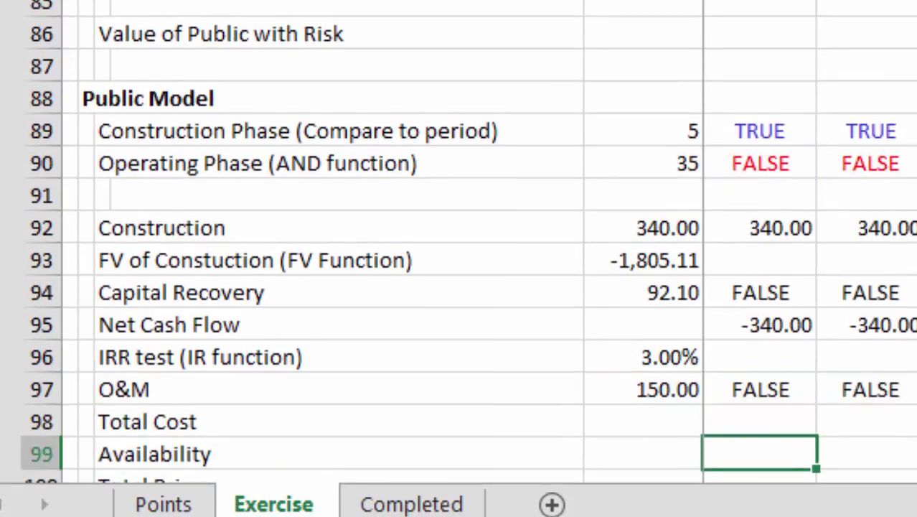
key("Up")
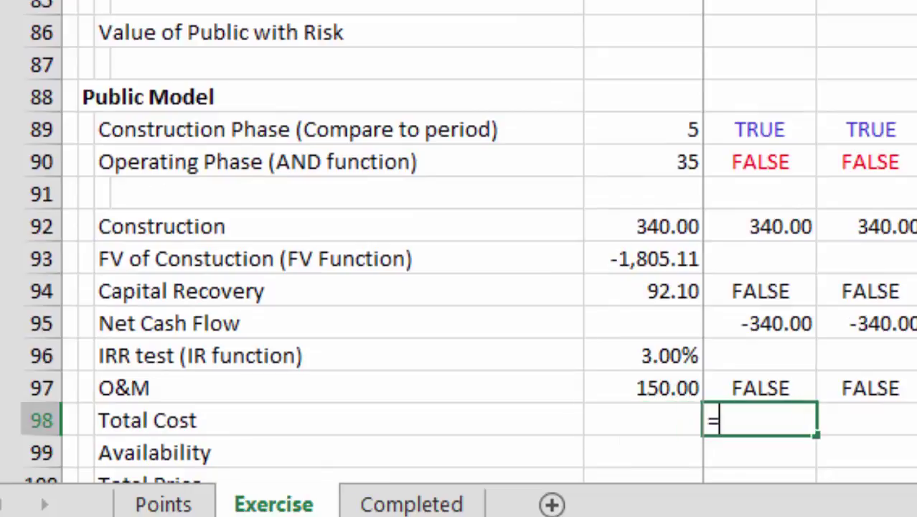
type("=")
key("Up")
key("Escape")
Enter =IF(F90,F97+F94) in F98 to total O&M and Capital Recovery as Total Cost during the Operating Phase
type("=if")
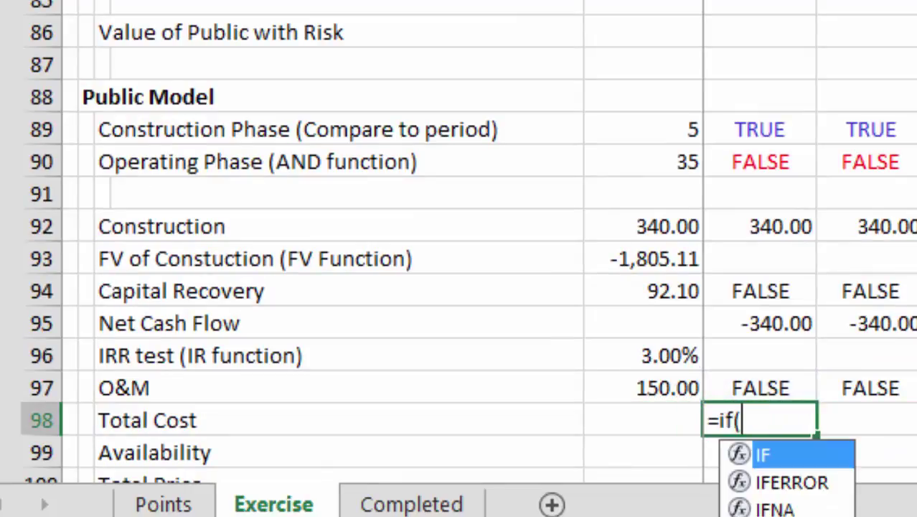
type("(")
key("Up")
key("Up")
key("Up")
key("Up")
key("Up")
key("Up")
key("Up")
key("Up")
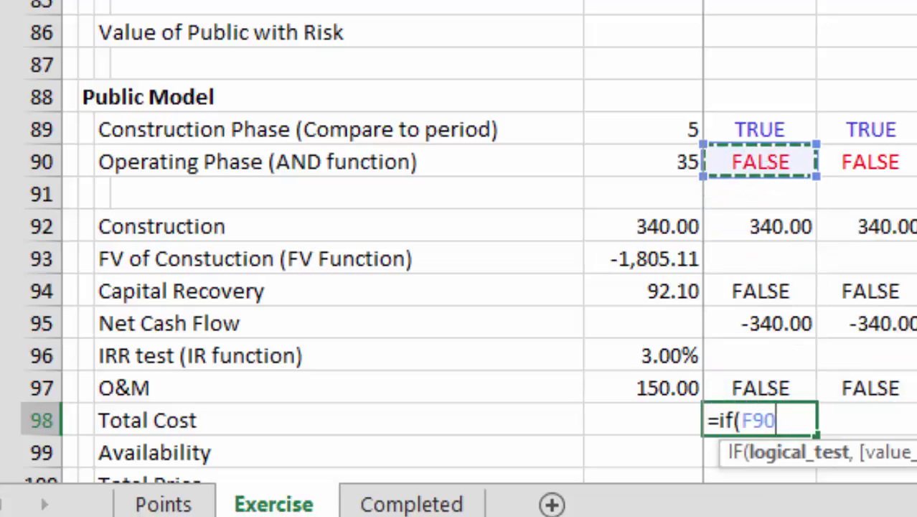
type(",")
key("Up")
type("+")
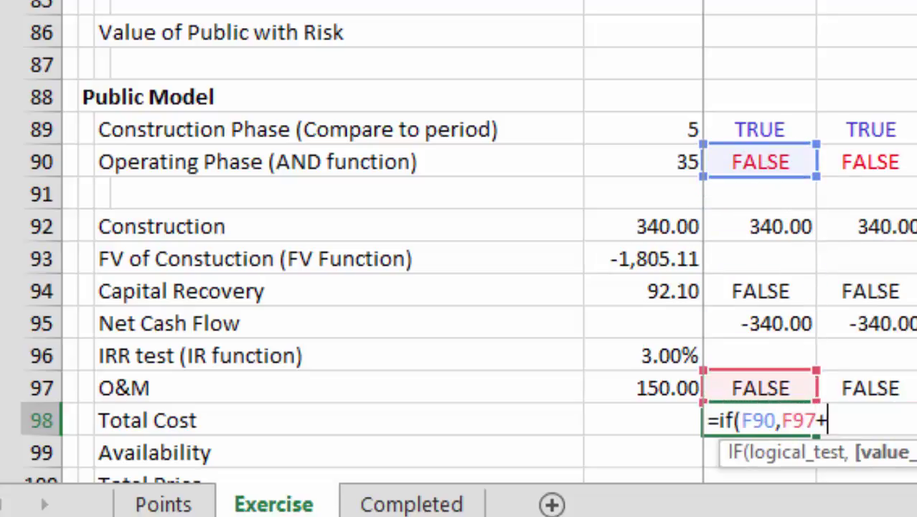
key("Up")
key("Up")
key("Up")
key("Up")
key("Return")
Fill the Total Cost formula from F98 to the right across the period columns
key("Up")
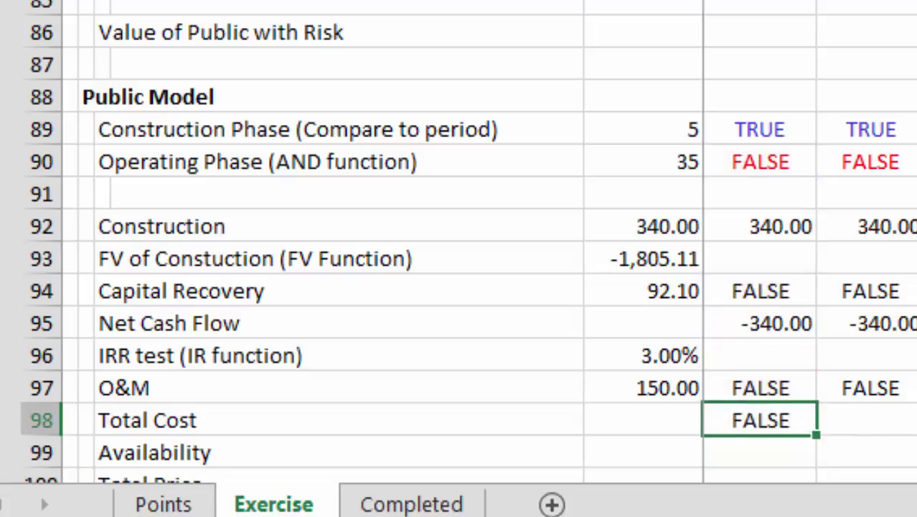
key("ctrl+shift+Right")
key("ctrl+r")
key("Down")
key("Down")
key("Down")
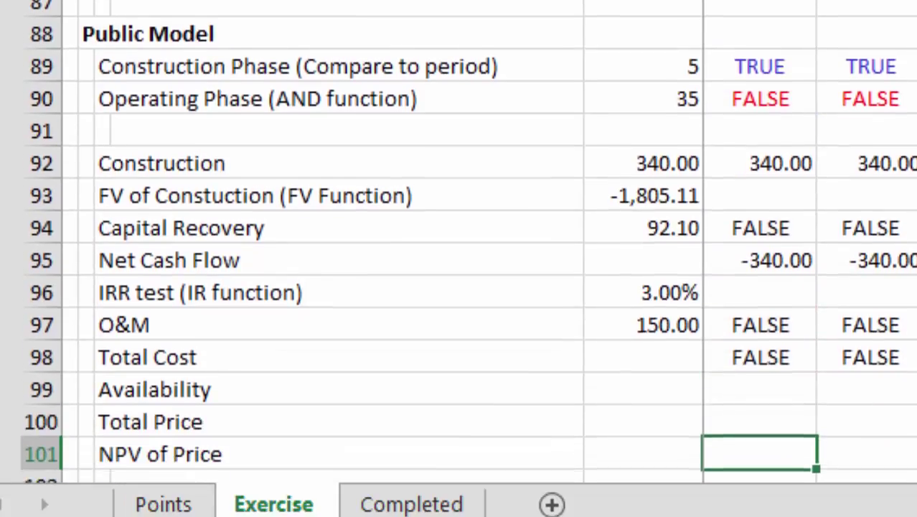
key("Up")
key("Up")
key("ctrl+Left")
key("Right")
key("Right")
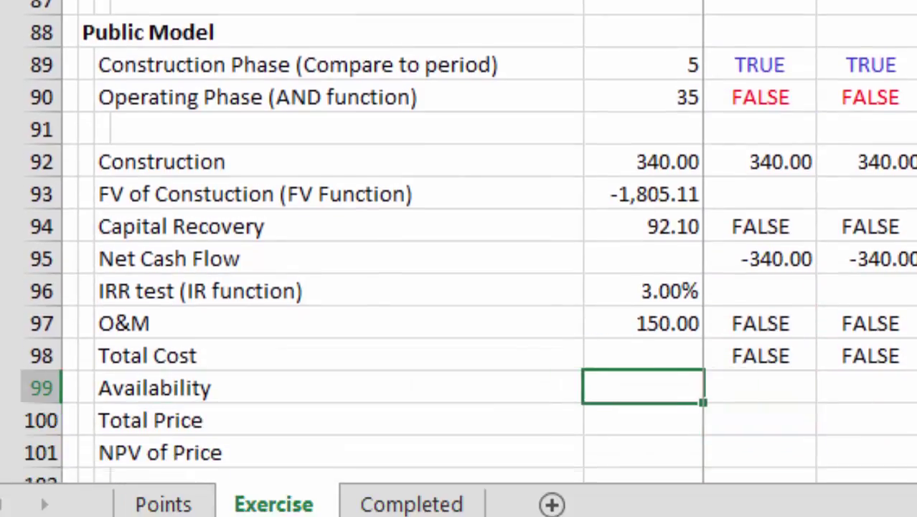
type("=")
key("Up")
key("Up")
key("Up")
key("Up")
key("Up")
key("Up")
key("Up")
key("Up")
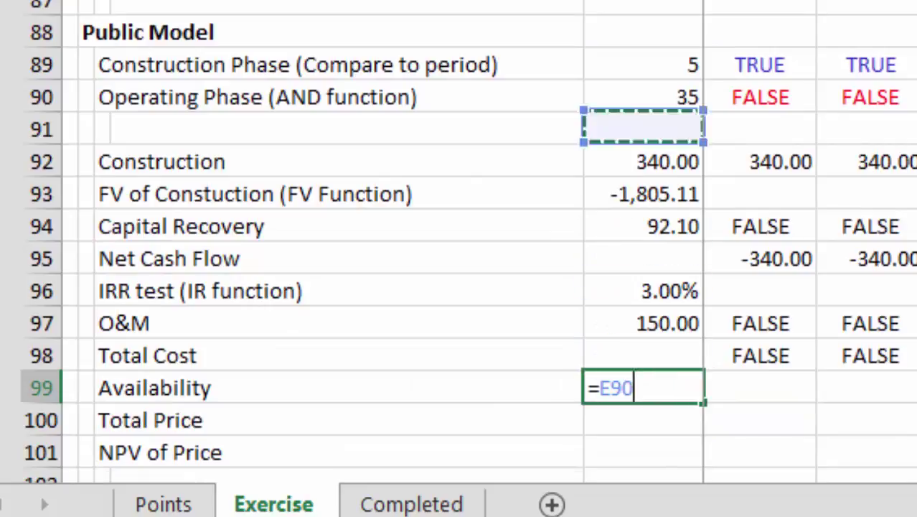
scroll(459, 258, "up", 2)
key("Down")
key("Down")
key("Down")
key("Down")
key("Down")
key("Down")
key("Down")
key("Down")
key("Down")
key("Down")
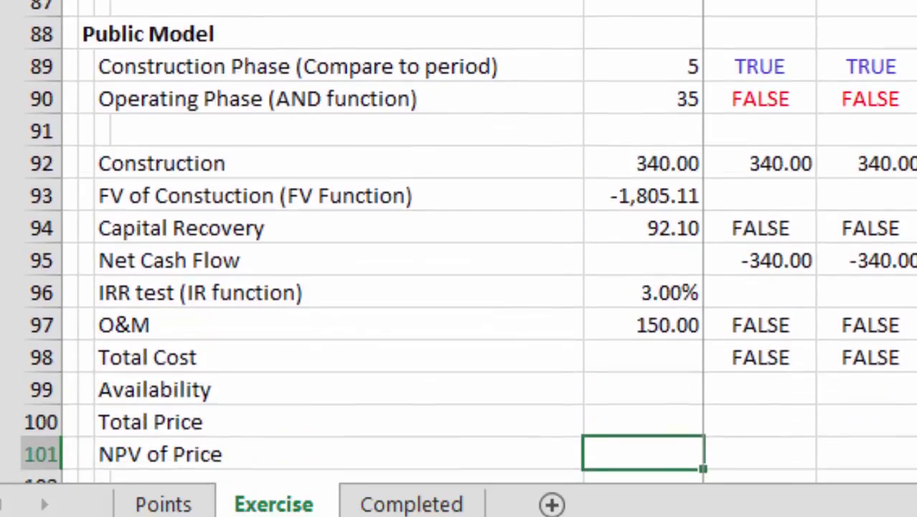
Insert a blank row directly above the Availability row in the Public Model section
key("Up")
key("Up")
key("Left")
key("Right")
key("Right")
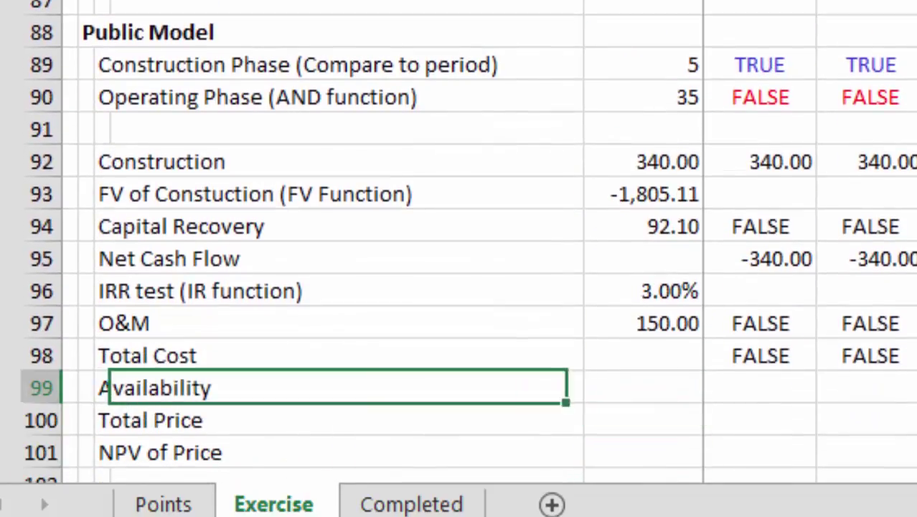
key("Up")
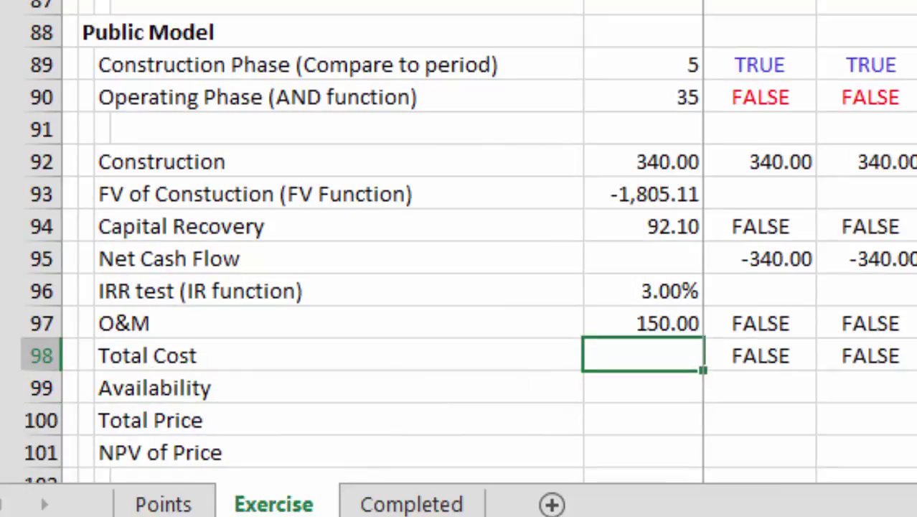
key("Down")
key("shift+space")
key("ctrl+shift+plus")
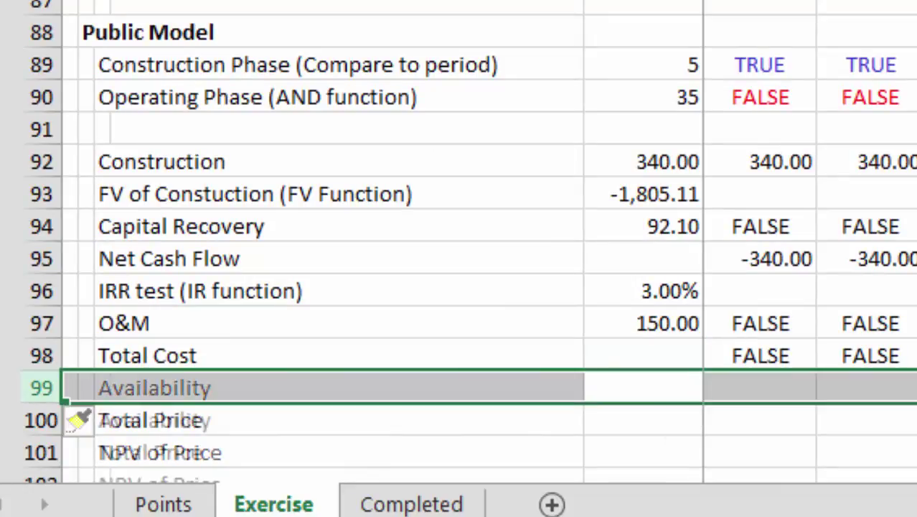
Label the new blank row 99 as NPV of Total Cost
key("Left")
key("Left")
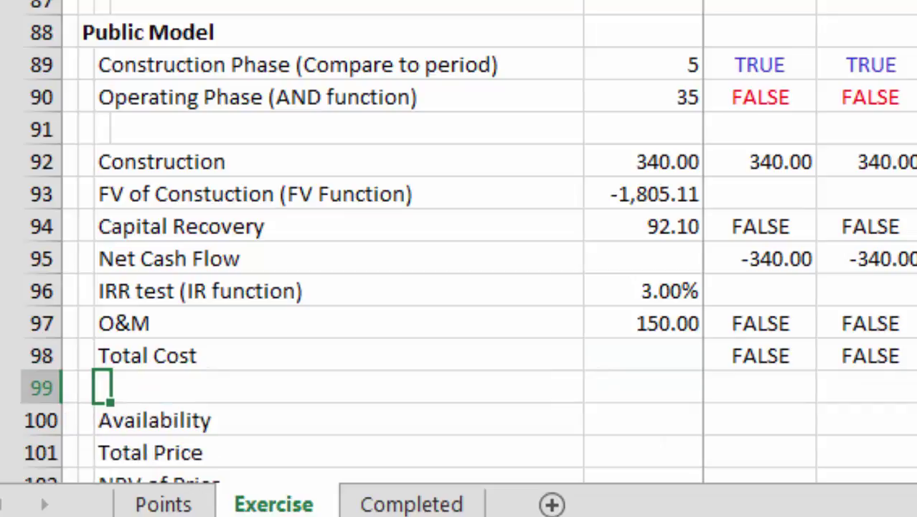
type("NPV of t")
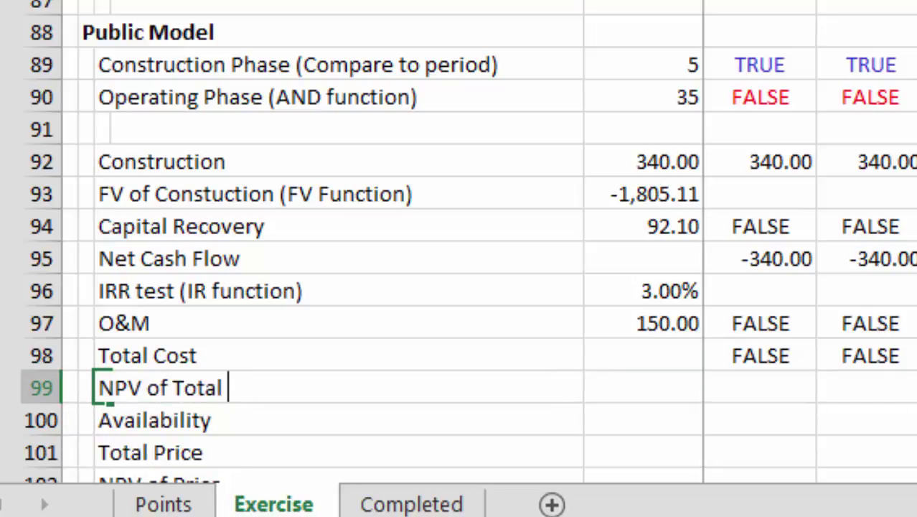
type("otal Cost")
key("Return")
Calculate the NPV of Total Cost in E99 from the Cost of Capital in E70 and the Total Cost row from F98, in comma number format
key("Up")
key("Right")
key("Right")
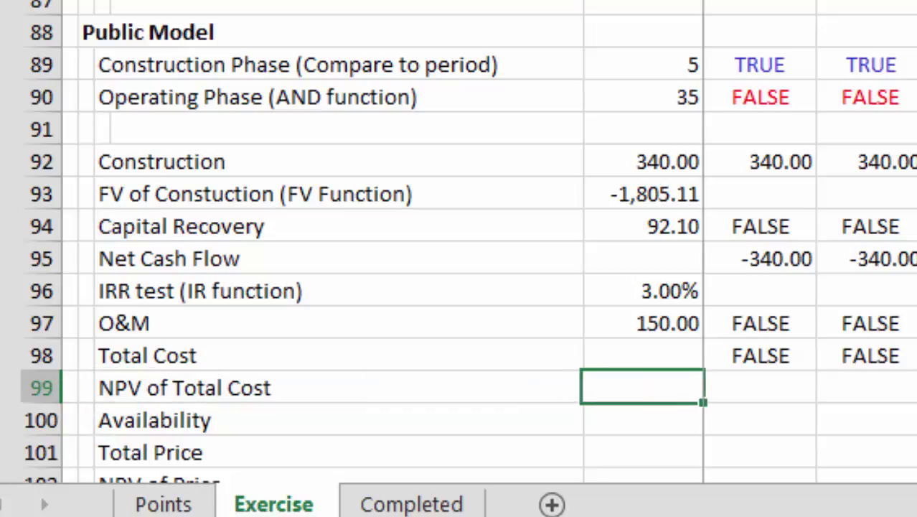
type("=npv(")
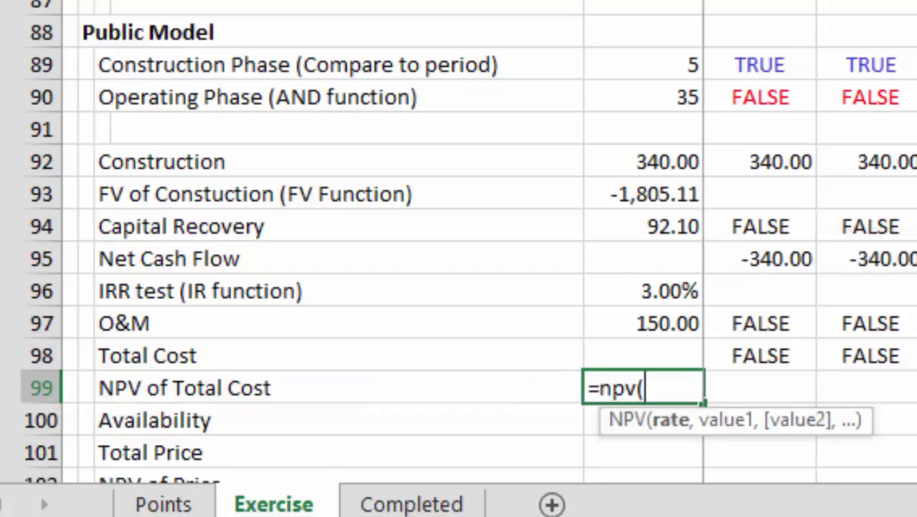
key("Up")
key("Up")
key("Up")
key("Up")
key("Up")
key("Up")
key("Up")
key("Up")
key("Up")
key("Up")
key("Up")
key("Up")
key("Up")
key("Up")
key("Up")
key("Up")
key("Up")
key("Up")
key("Up")
key("Up")
key("Up")
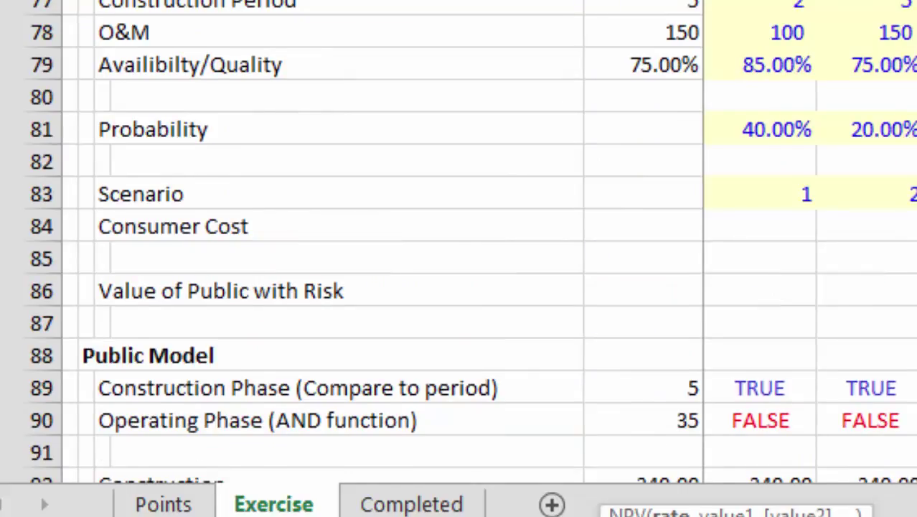
key("Up")
key("Up")
key("Up")
key("Up")
key("Up")
key("Up")
key("Up")
key("Up")
key("Up")
key("Up")
key("Up")
key("Up")
key("Up")
key("Left")
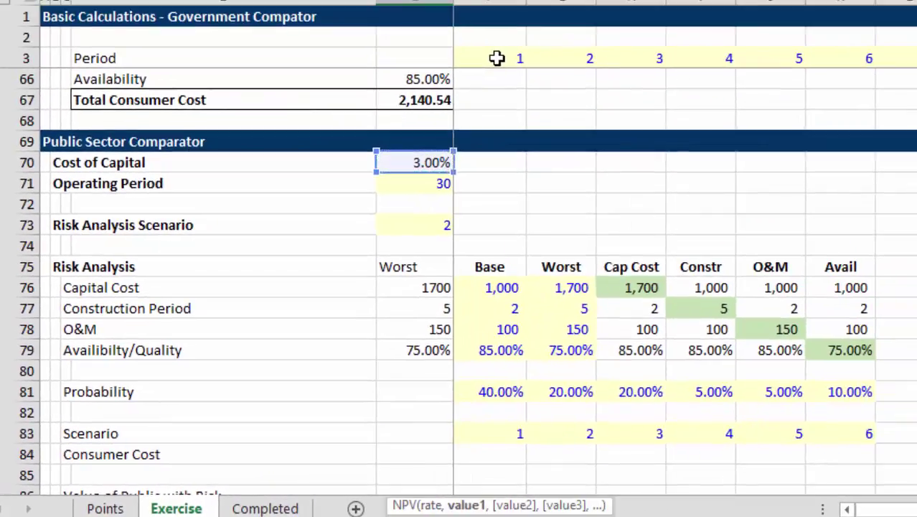
type(",")
key("Up")
key("Up")
key("Down")
key("Right")
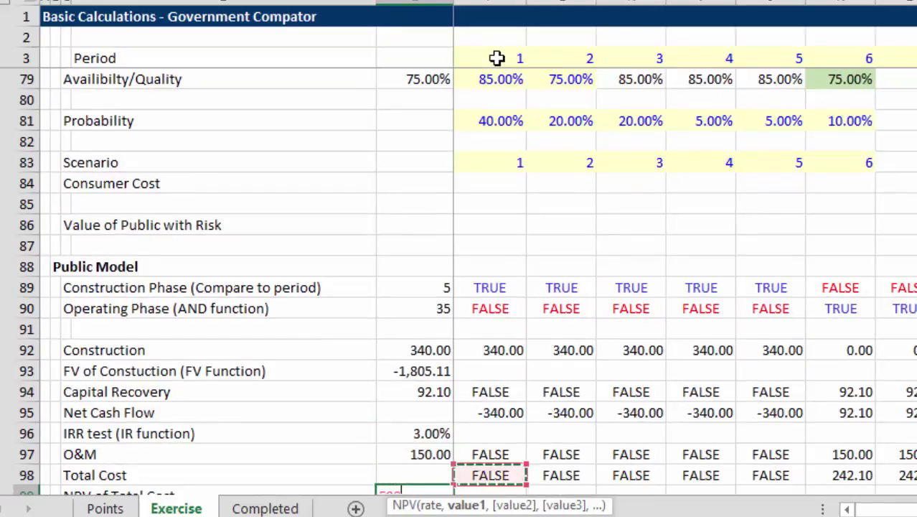
key("ctrl+shift+Right")
key("Return")
key("Up")
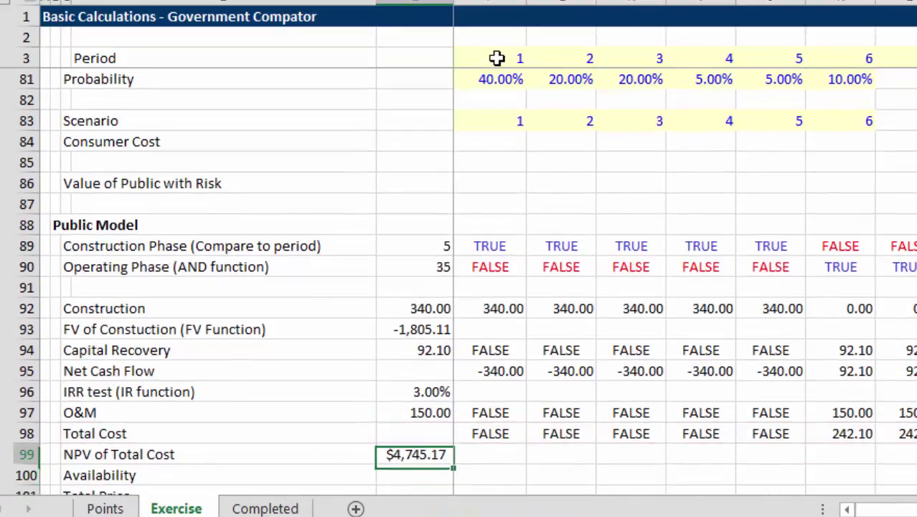
Link Availability in E100 to the active scenario's Availability/Quality value in E79
key("Down")
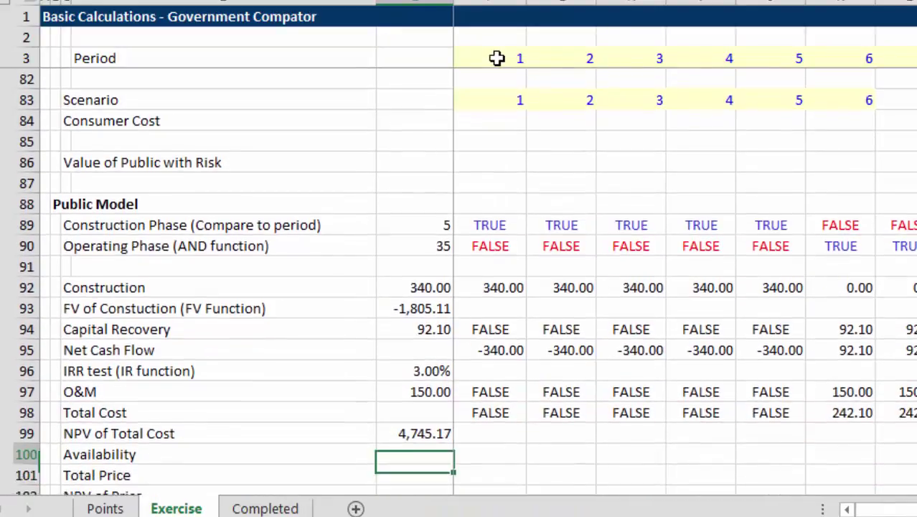
type("=")
key("Up")
key("ctrl+Up")
key("ctrl+Up")
key("ctrl+Up")
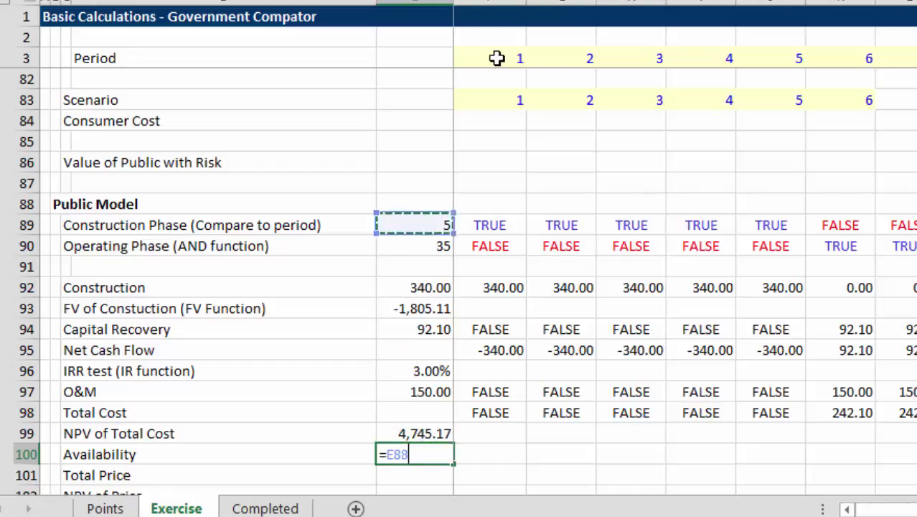
key("Down")
key("Down")
key("Down")
key("Down")
key("Down")
key("Down")
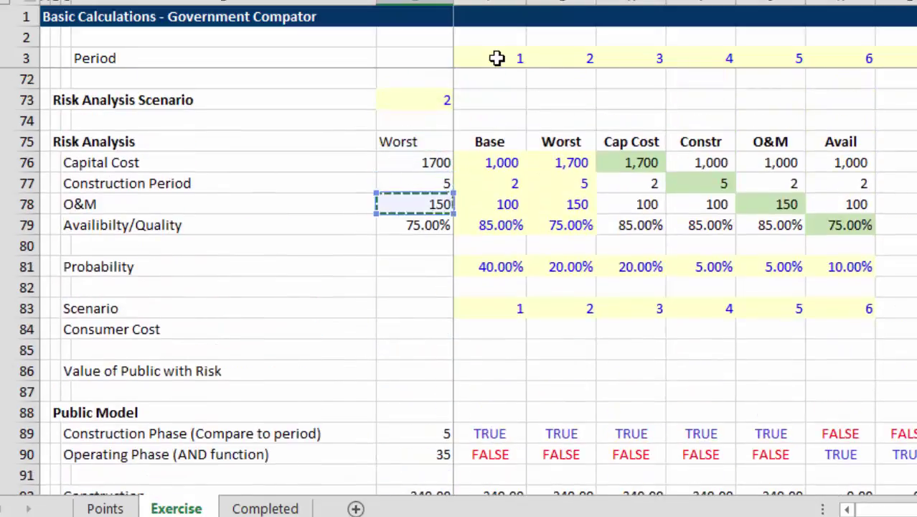
key("Return")
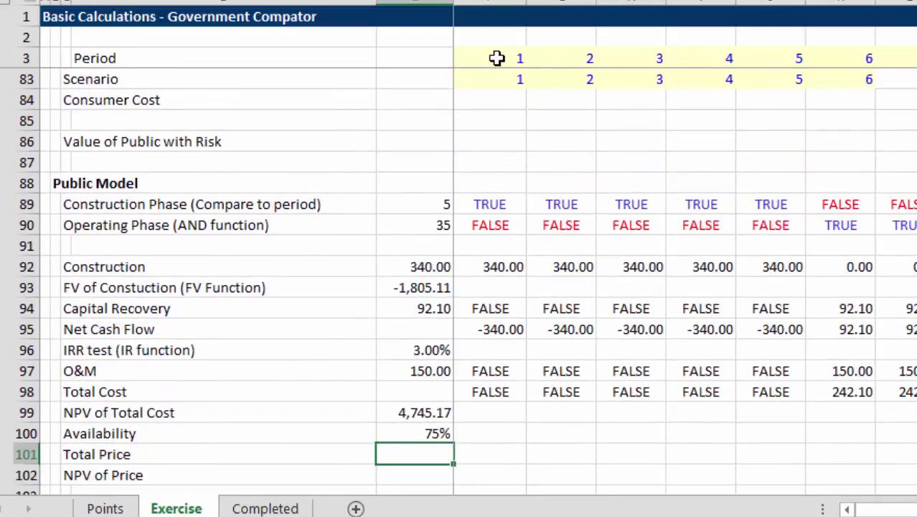
Enter =E99/E100 as the Total Price in E101 and format it with thousands separators and two decimals
type("=")
key("Up")
key("Up")
type("/")
key("Up")
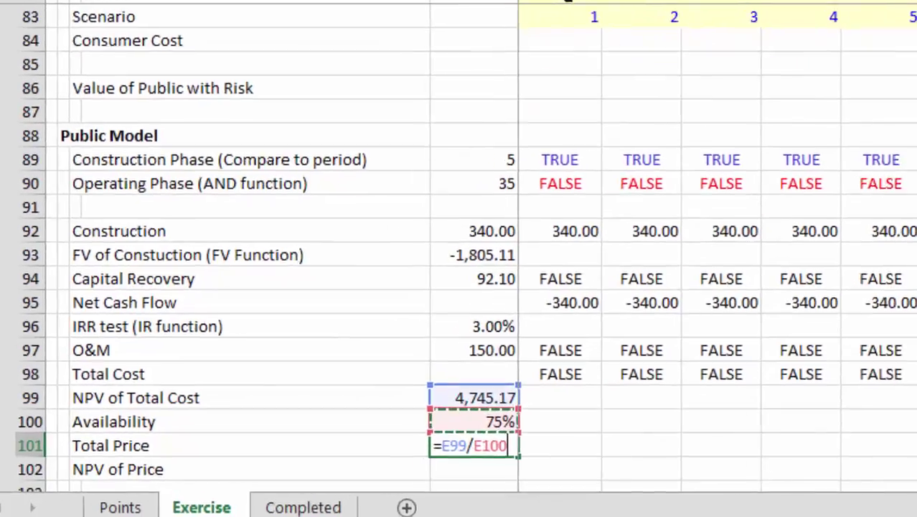
key("Return")
key("Up")
key("ctrl+shift+1")
key("Down")
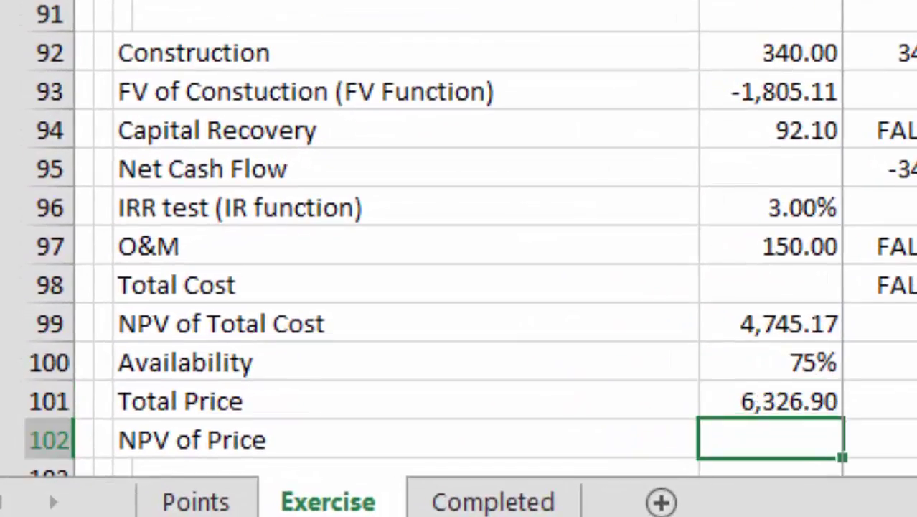
Delete the NPV of Price row below Total Price
key("shift+space")
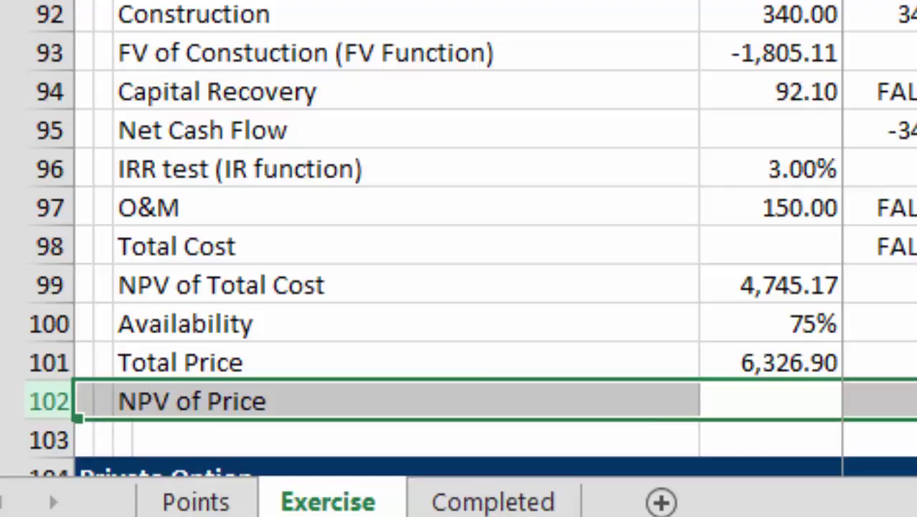
key("ctrl+minus")
key("Up")
key("Down")
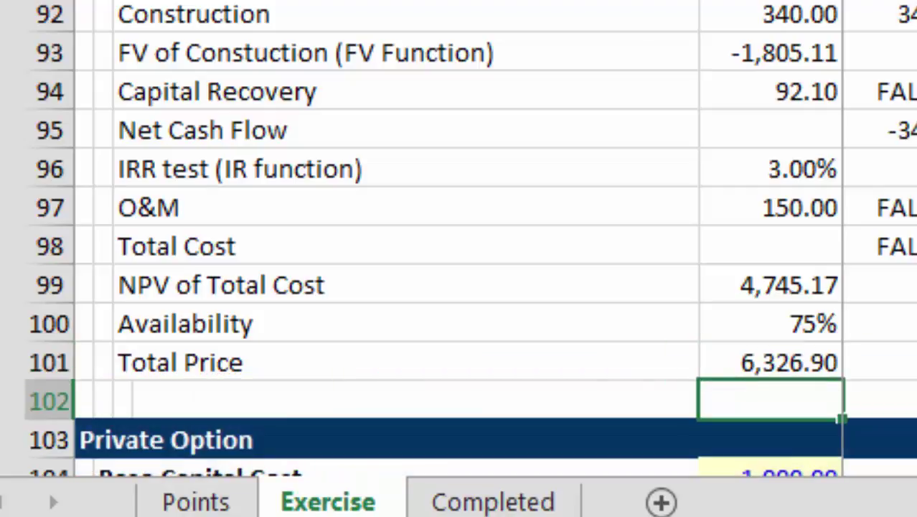
Set the Risk Analysis Scenario in E73 to 1
key("Up")
key("Up")
key("Up")
key("Up")
key("Up")
key("Up")
key("Up")
key("Up")
key("Up")
key("Up")
key("Up")
key("Up")
key("Up")
key("Up")
key("Up")
key("Up")
key("Up")
key("Up")
key("Up")
key("Up")
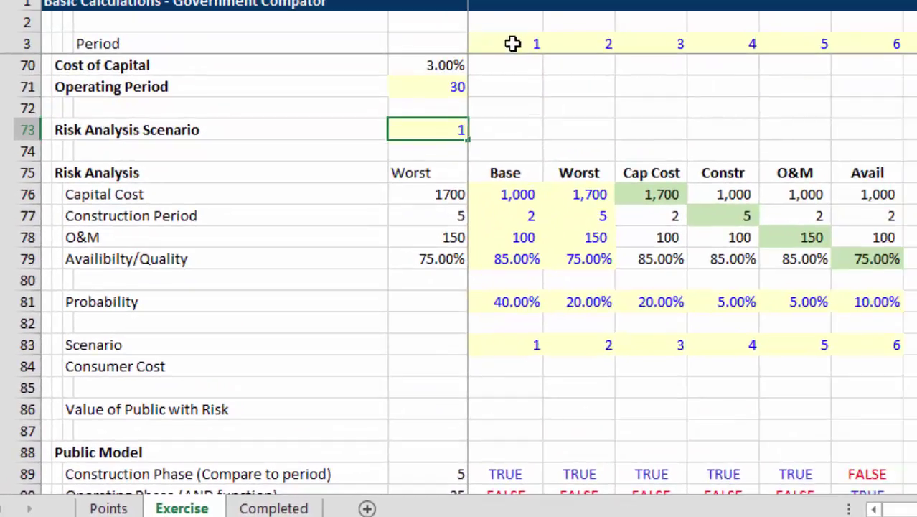
key("Return")
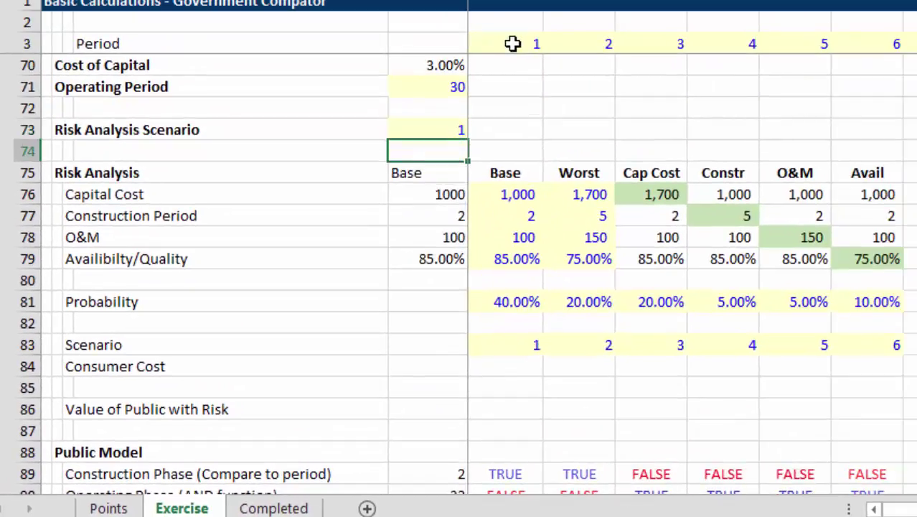
Examine the Public Model results down to Total Price for the Base scenario
key("Down")
key("Down")
key("Down")
key("Down")
key("Down")
key("Down")
key("Down")
key("Down")
key("Down")
key("Down")
key("Down")
key("Down")
key("Down")
key("Down")
key("Down")
key("Down")
key("Down")
key("Down")
key("Down")
key("Down")
key("Down")
key("Down")
key("Down")
key("Down")
key("Down")
key("Down")
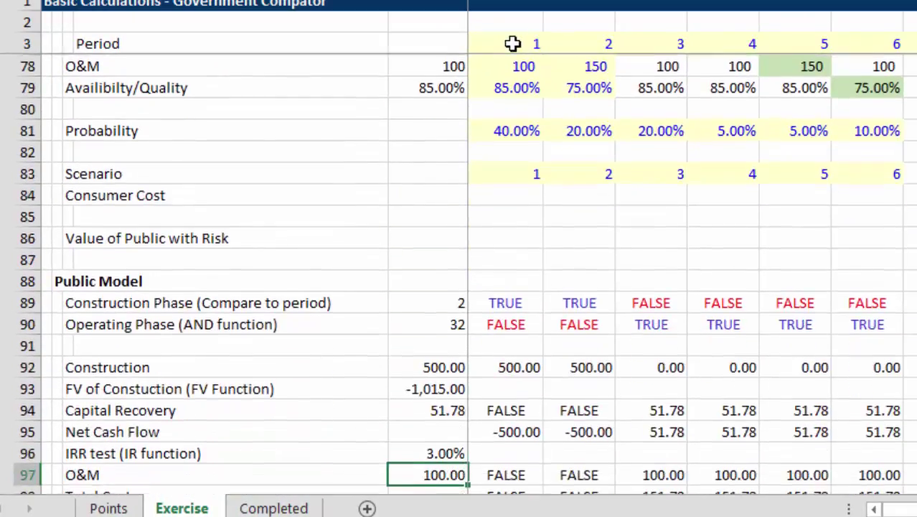
key("Up")
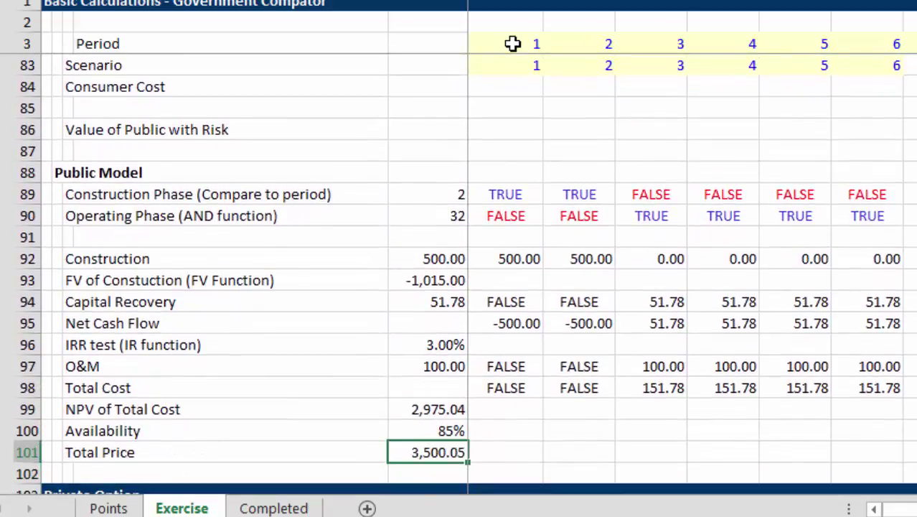
Set the Risk Analysis Scenario in E73 to 4
key("Up")
key("Up")
key("Up")
key("Up")
key("Up")
key("Up")
key("Up")
key("Up")
key("Up")
key("Up")
key("Up")
key("Up")
key("Up")
key("Up")
key("Up")
key("Up")
key("Up")
key("Up")
key("Up")
key("Up")
key("Up")
key("Up")
key("Up")
key("Up")
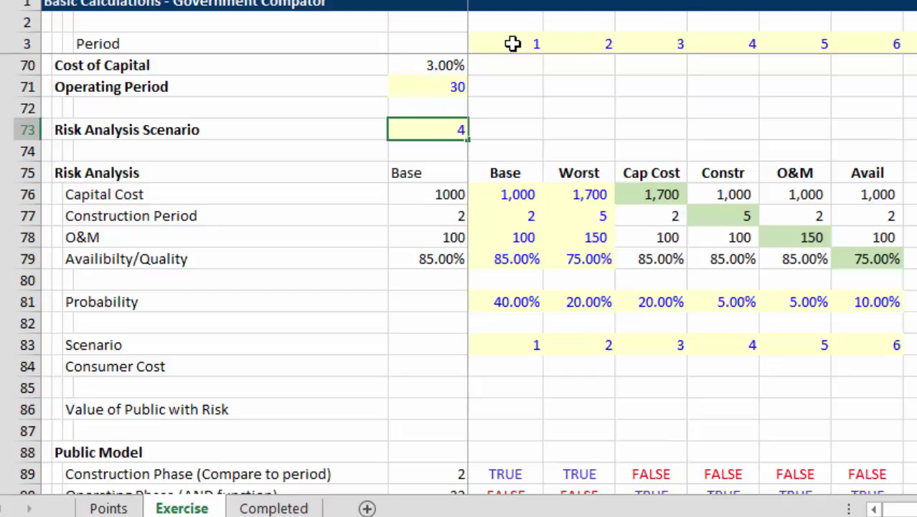
type("4")
key("Return")
Examine the Public Model results down to Total Price for the Constr scenario
key("Down")
key("Down")
key("Down")
key("Down")
key("Down")
key("Down")
key("Down")
key("Down")
key("Down")
key("Down")
key("Down")
key("Down")
key("Down")
key("Down")
key("Down")
key("Down")
key("Down")
key("Down")
key("Down")
key("Down")
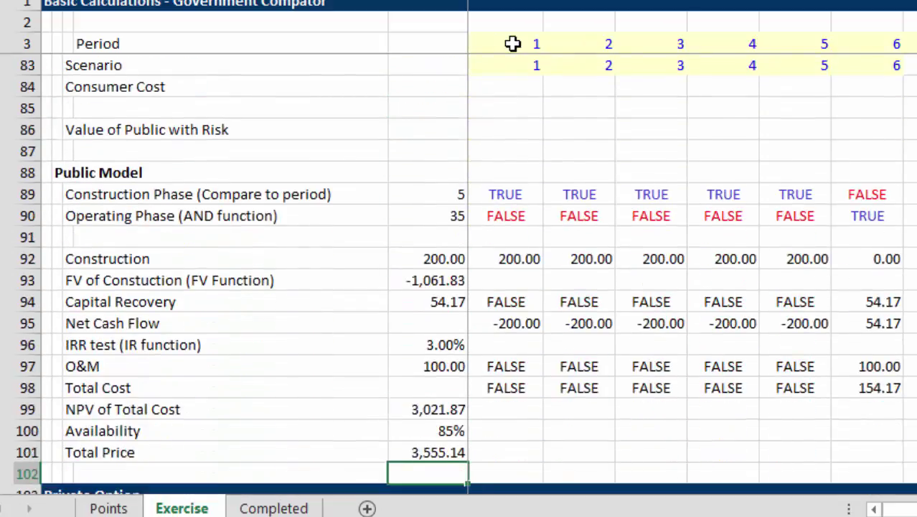
key("Down")
Return the Risk Analysis Scenario in E73 to 1
key("Up")
key("Up")
key("Up")
key("Up")
key("Up")
key("Up")
key("Up")
key("Up")
key("Up")
key("Up")
key("Up")
key("Up")
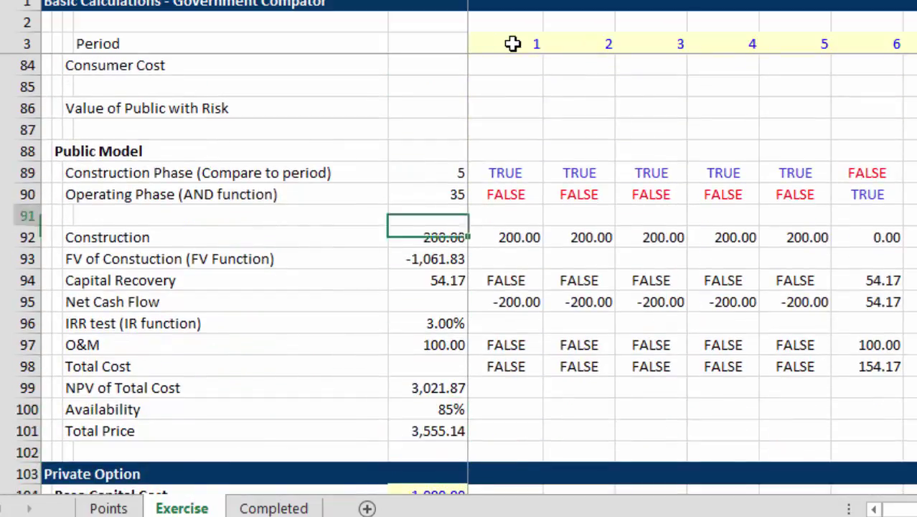
key("Up")
key("Up")
key("Up")
key("Up")
key("Up")
key("Up")
key("Up")
key("Up")
key("Up")
key("Up")
key("Up")
key("Up")
key("Up")
key("Up")
key("Up")
key("Up")
key("Up")
key("Up")
key("Up")
key("Down")
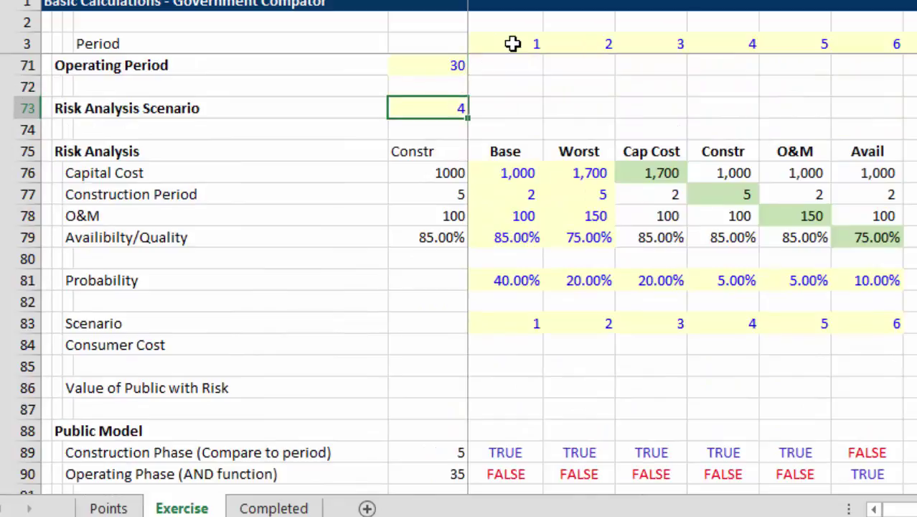
type("1")
key("Return")
Set the Risk Analysis Scenario in E73 to 3 for the Cap Cost case
key("Up")
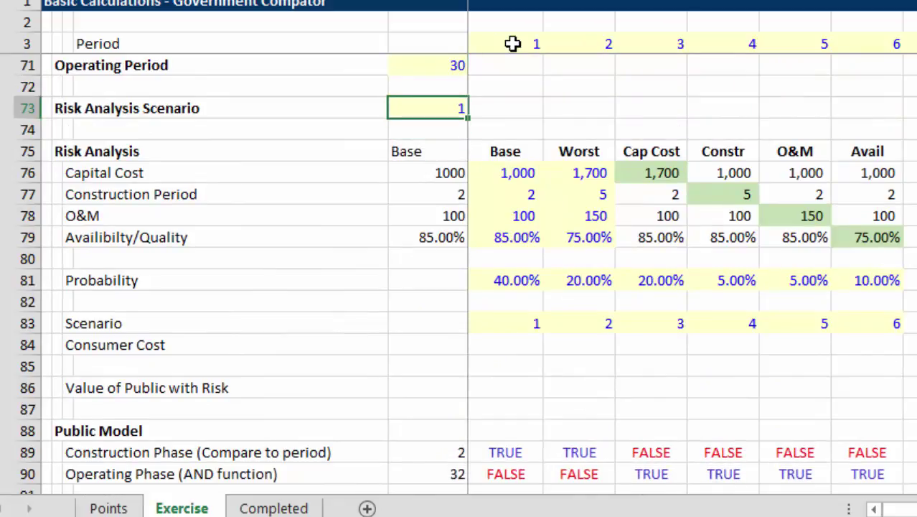
type("3")
key("Return")
Link the Consumer Cost in E84 to the Public Model's Total Price with =E101
key("Down")
key("Down")
key("Down")
key("Down")
key("Down")
key("Down")
key("Down")
key("Down")
key("Down")
key("Down")
key("Down")
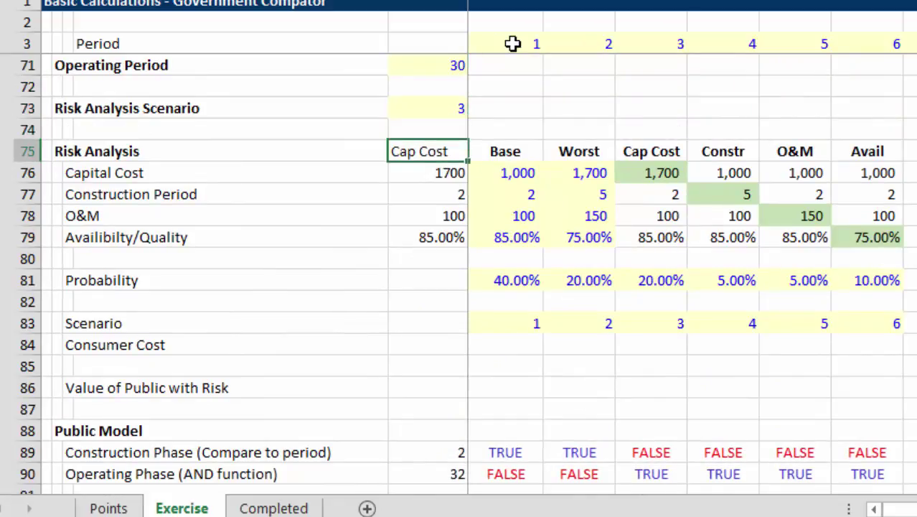
key("Right")
key("Up")
key("Left")
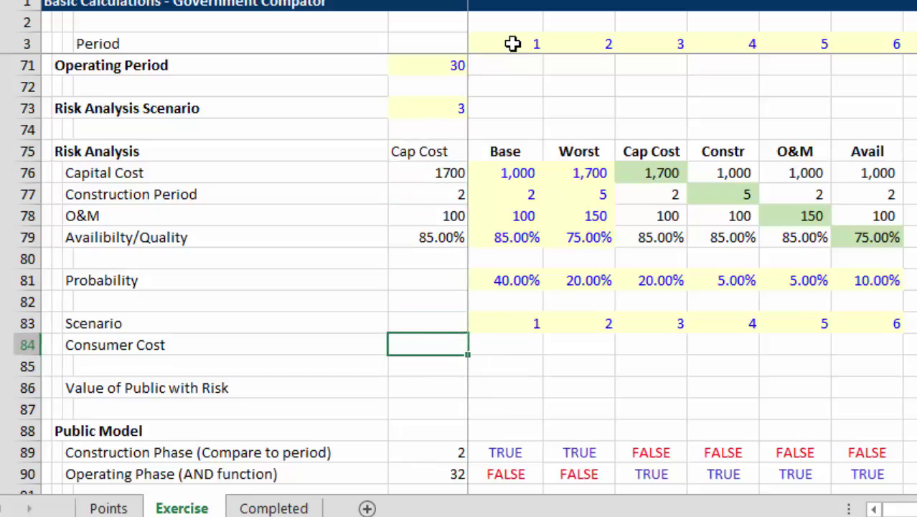
type("=")
key("Down")
key("Down")
key("Down")
key("Down")
key("Down")
key("Down")
key("Down")
key("Down")
key("Down")
key("Down")
key("Down")
key("Down")
key("Down")
key("Down")
key("Down")
key("Down")
key("Down")
key("Down")
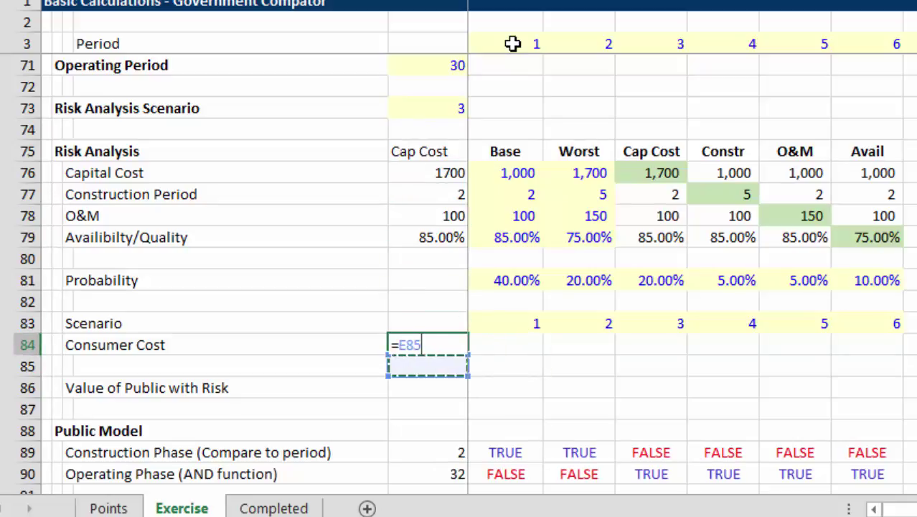
key("Down")
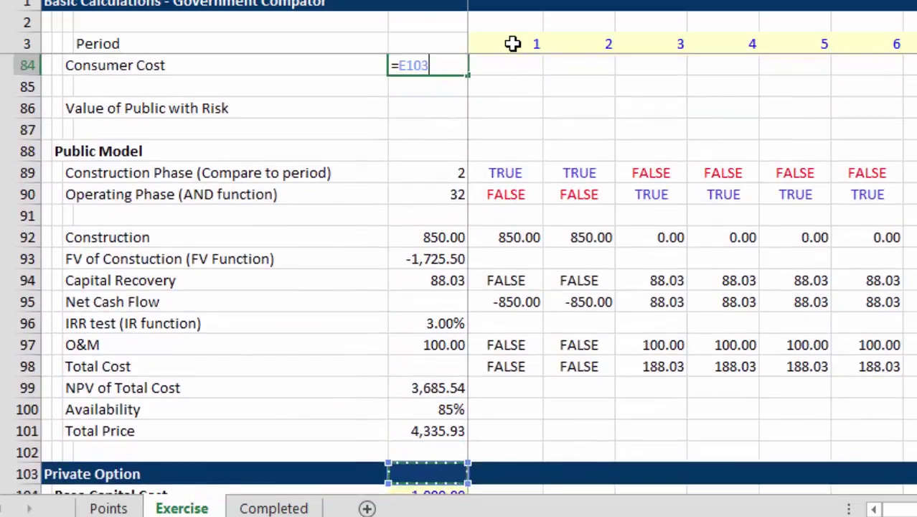
key("Up")
key("Up")
key("Return")
Create a data table over E83:K84 with the Risk Analysis Scenario cell $E$73 as row input cell, and recalculate it
key("Up")
key("Up")
key("Up")
key("Up")
key("Up")
key("Up")
key("Up")
key("Up")
key("Up")
key("Up")
key("Up")
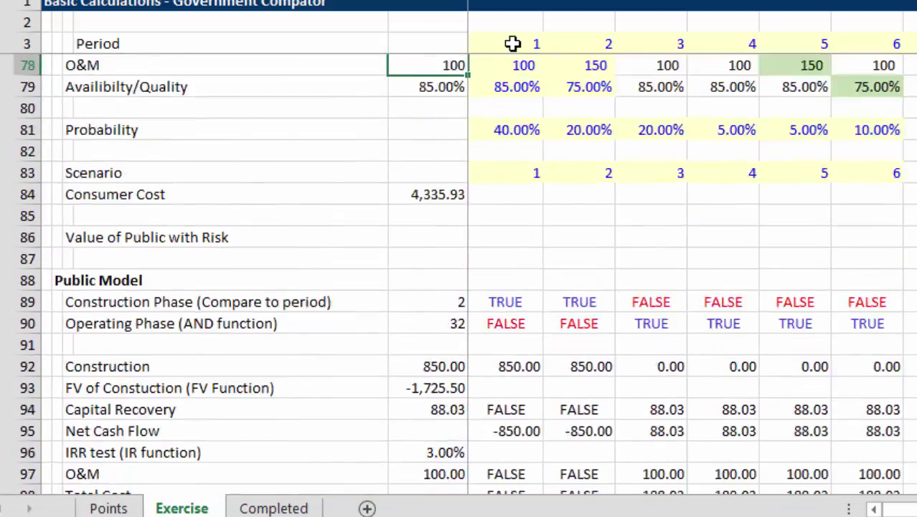
key("Down")
key("Down")
key("Down")
key("Down")
key("Down")
key("Down")
key("Down")
key("Down")
key("Down")
key("shift+Right")
key("shift+Right")
key("shift+Right")
key("shift+Right")
key("shift+Right")
key("shift+Right")
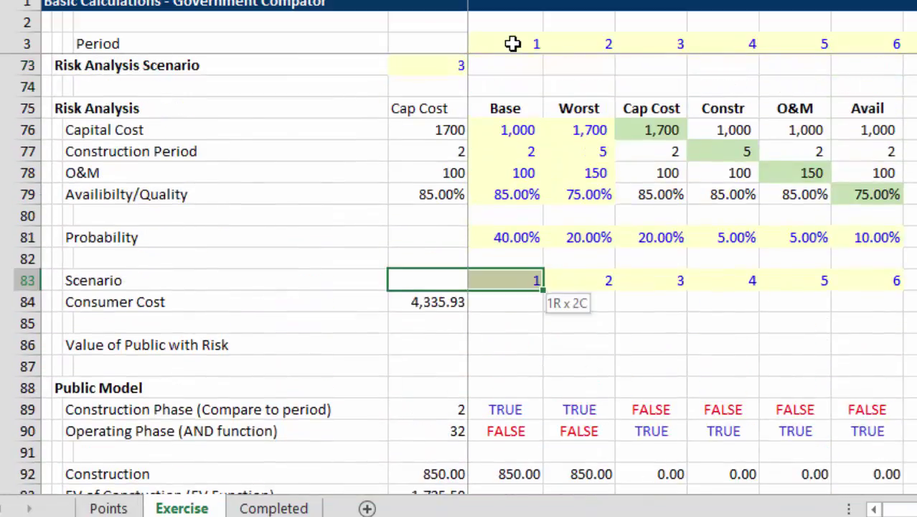
key("shift+Right")
key("shift+Down")
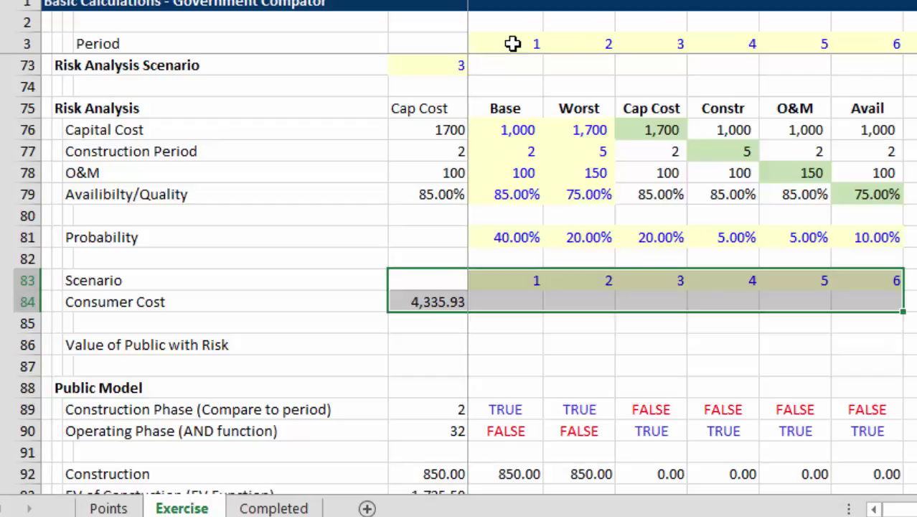
key("alt+a")
key("w")
key("t")
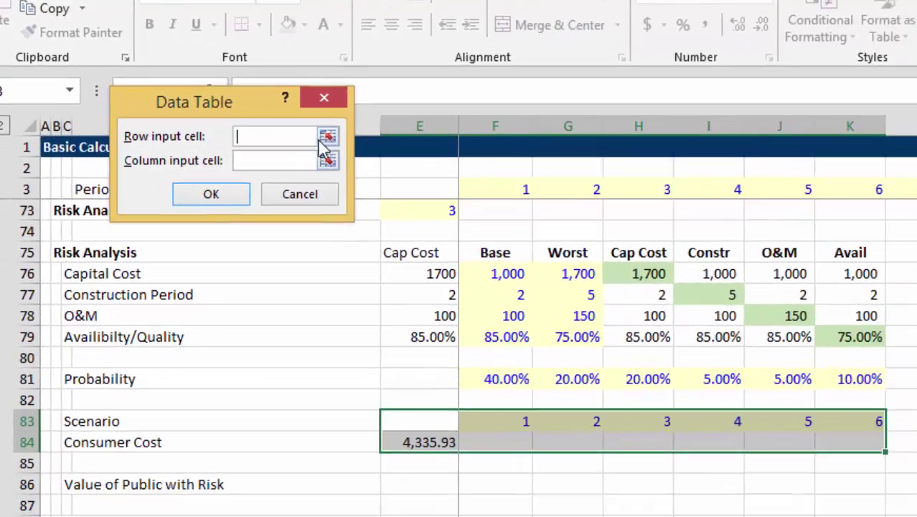
left_click(328, 138)
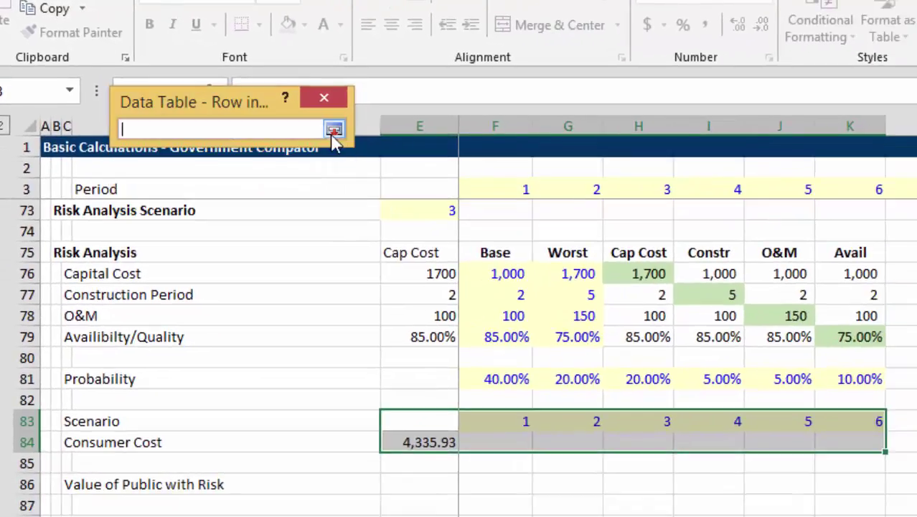
left_click(429, 209)
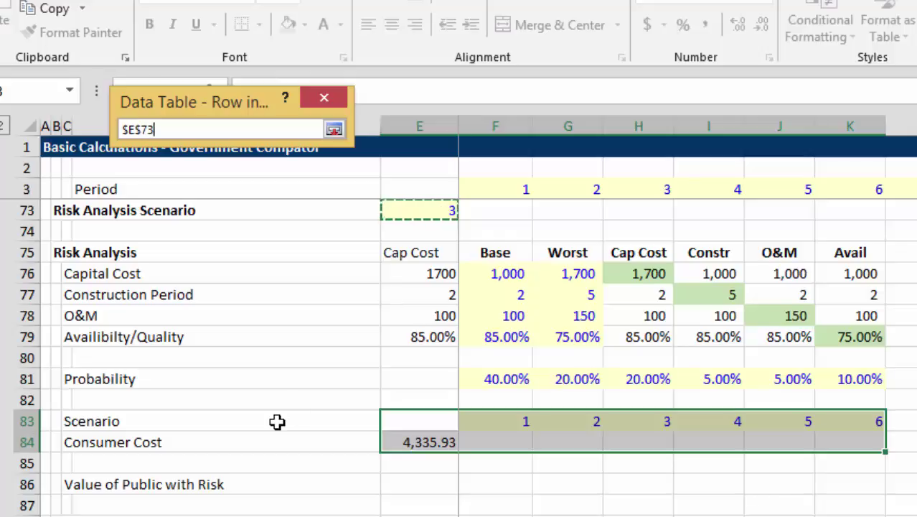
key("Return")
key("Return")
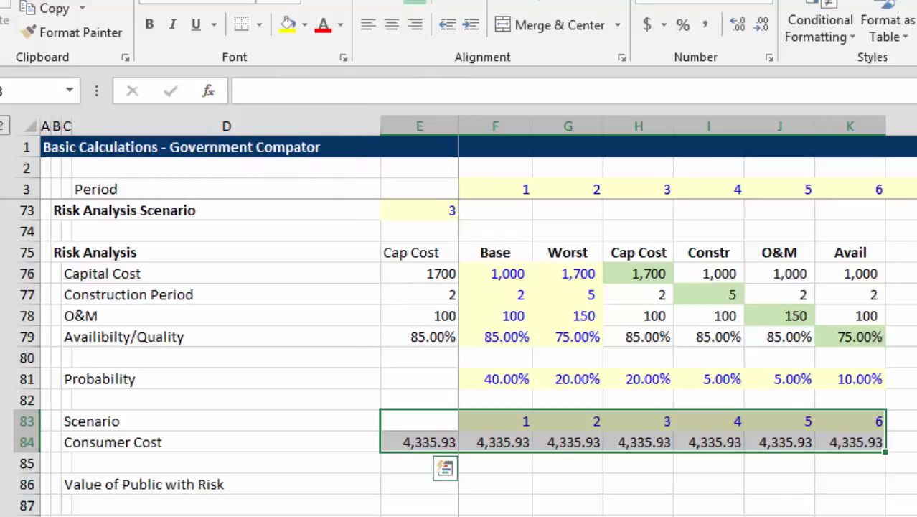
key("alt+m")
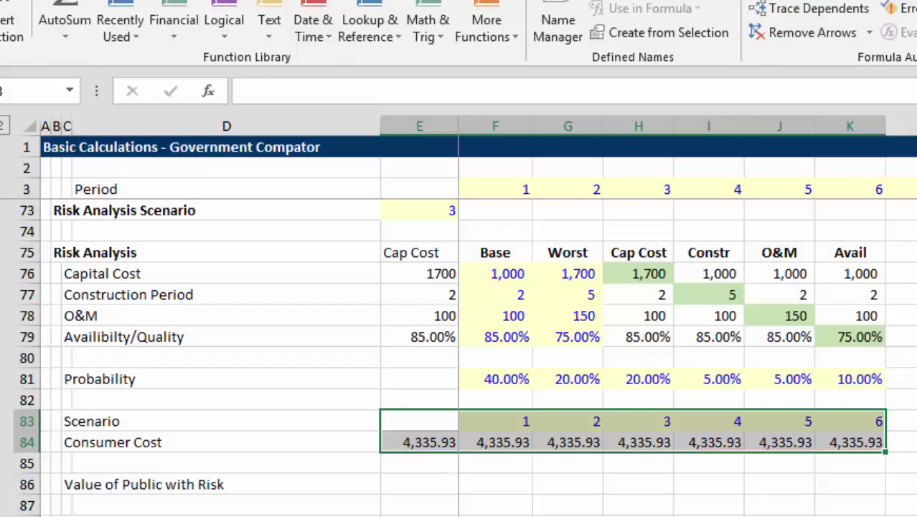
key("F9")
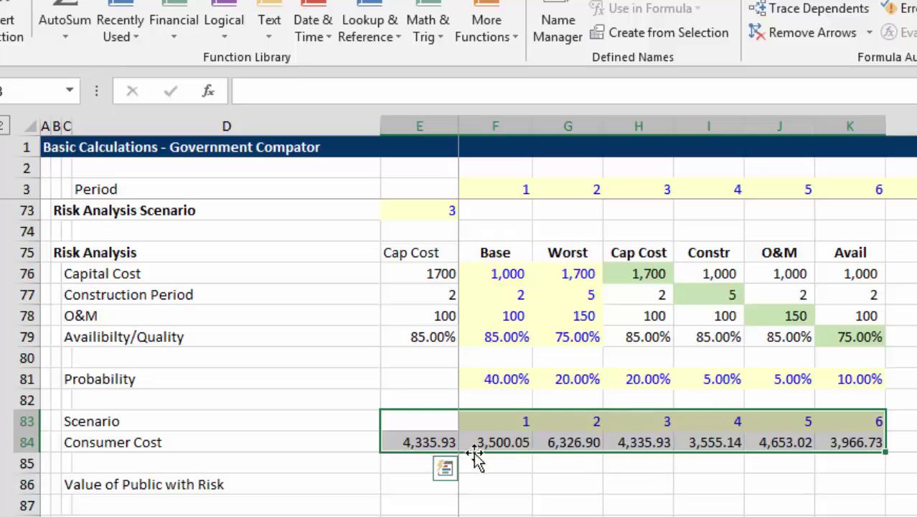
Compute the Value of Public with Risk in E86 as the probability-weighted Consumer Cost with =SUMPRODUCT(F84:K84,F81:K81)
left_click(398, 486)
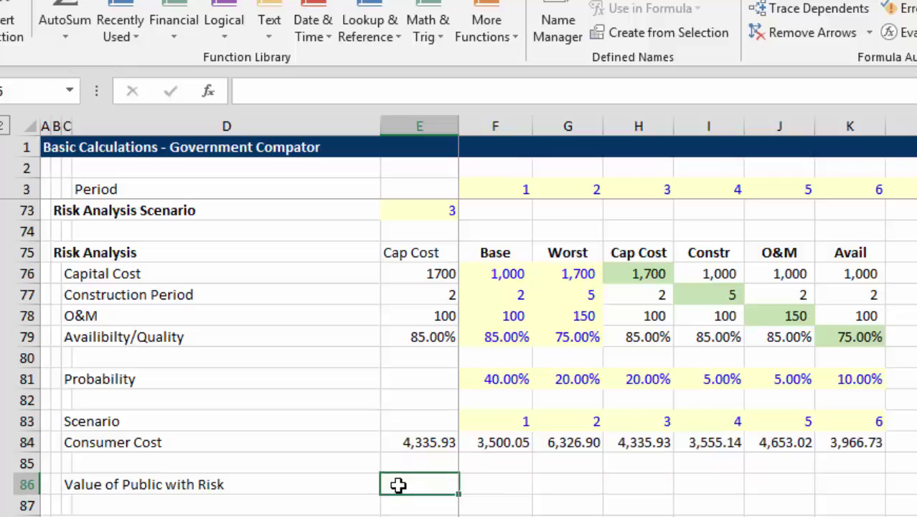
type("=sum")
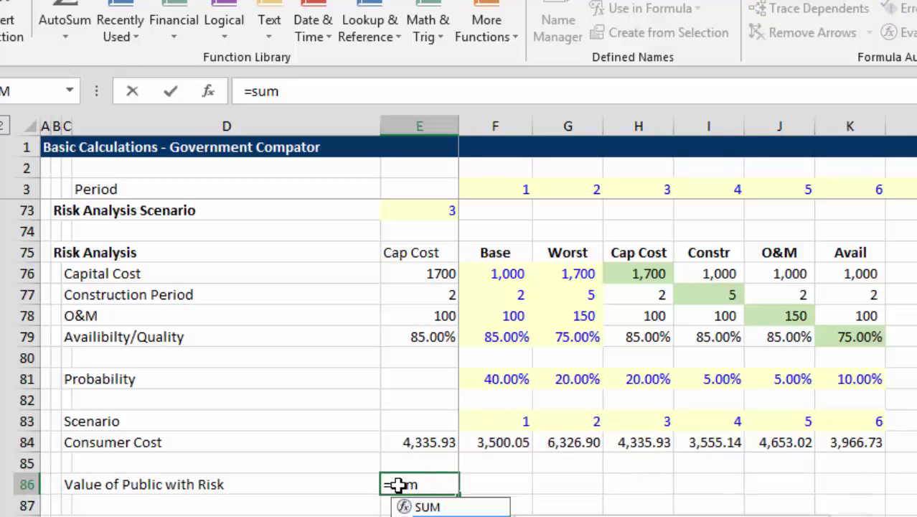
type("p")
key("Tab")
key("Up")
key("Up")
key("Right")
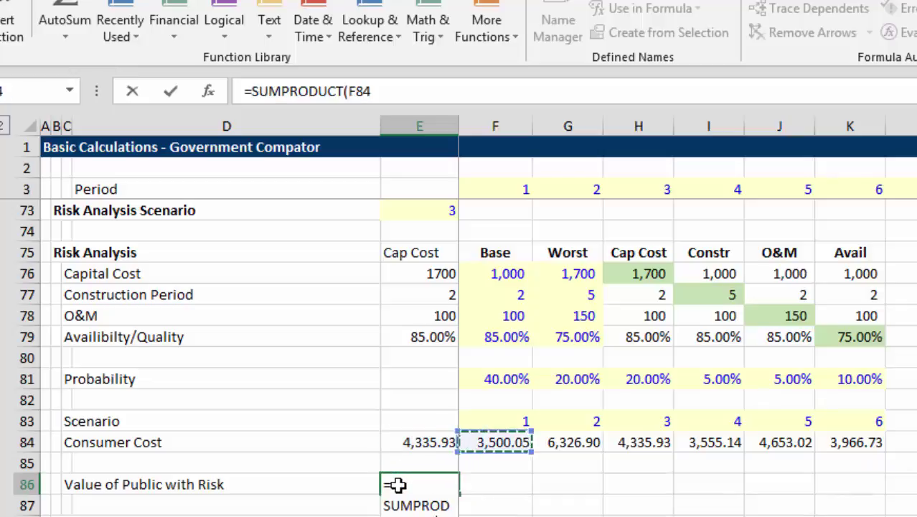
key("shift+Right")
key("shift+Right")
key("shift+Right")
key("shift+Right")
key("shift+Right")
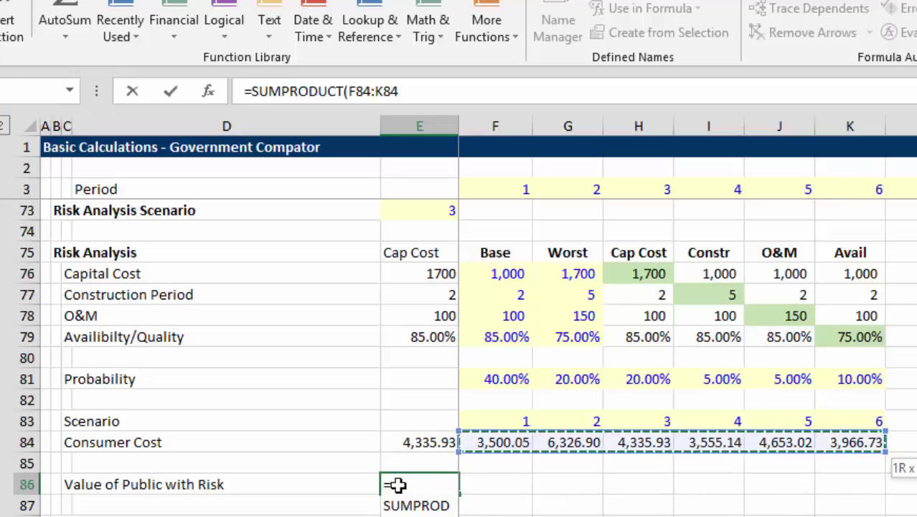
type(",")
key("Up")
key("Up")
key("Up")
key("Up")
key("Up")
key("Right")
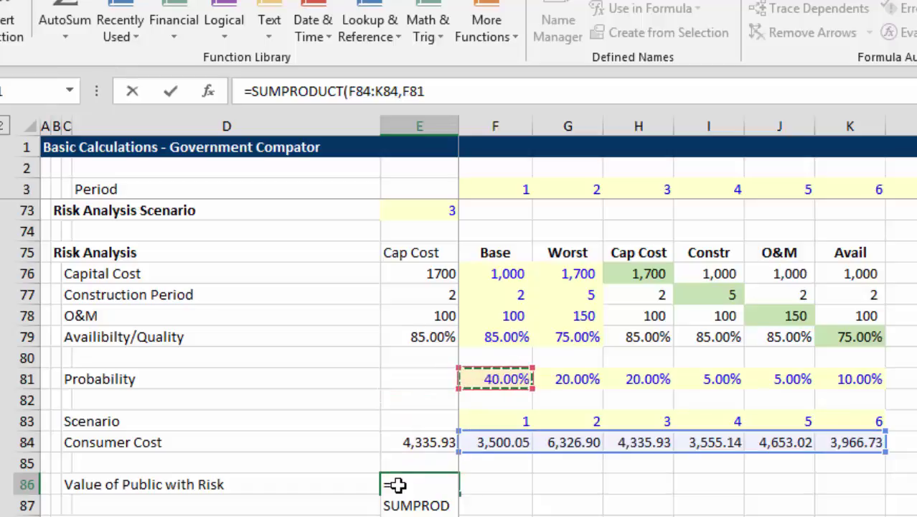
key("shift+Right")
key("shift+Right")
key("shift+Right")
key("shift+Right")
key("shift+Right")
key("ctrl+Return")
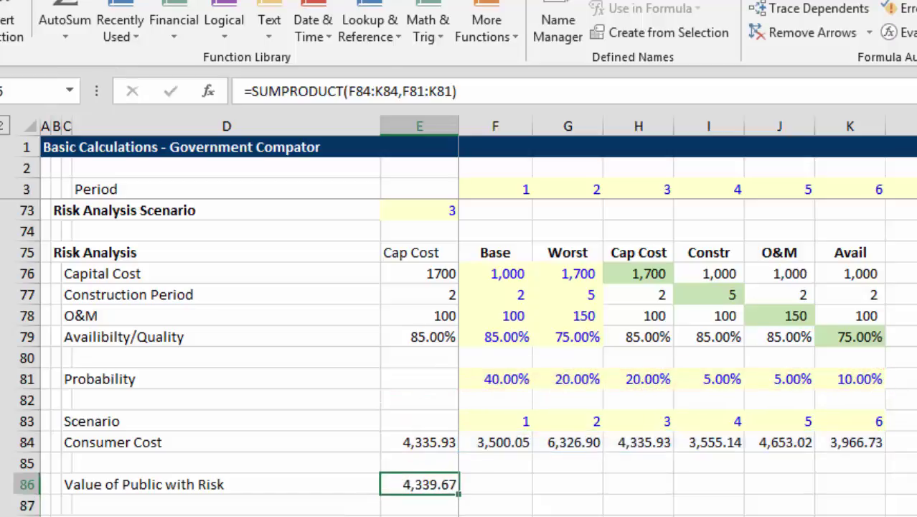
Set the Cap Cost scenario's Probability in H81 to 25%
key("Up")
key("Up")
key("Up")
key("Up")
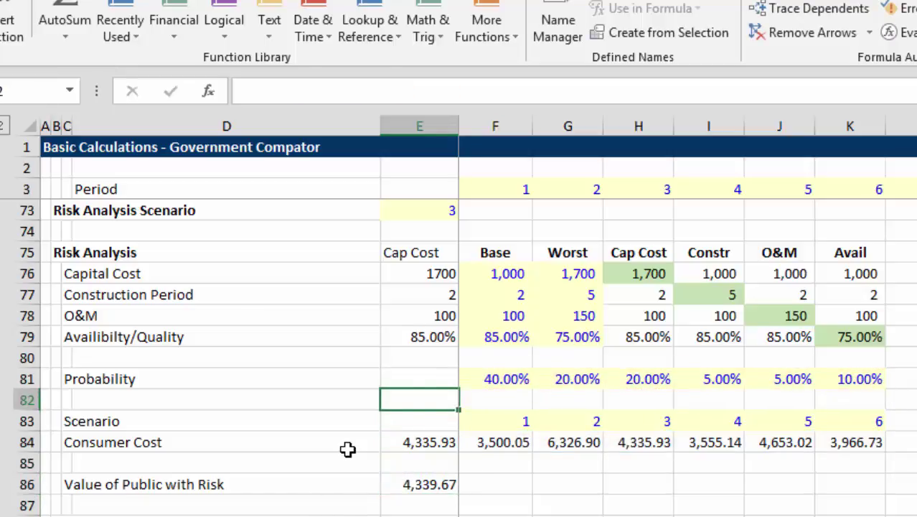
key("Right")
key("Up")
key("Right")
key("Right")
key("Right")
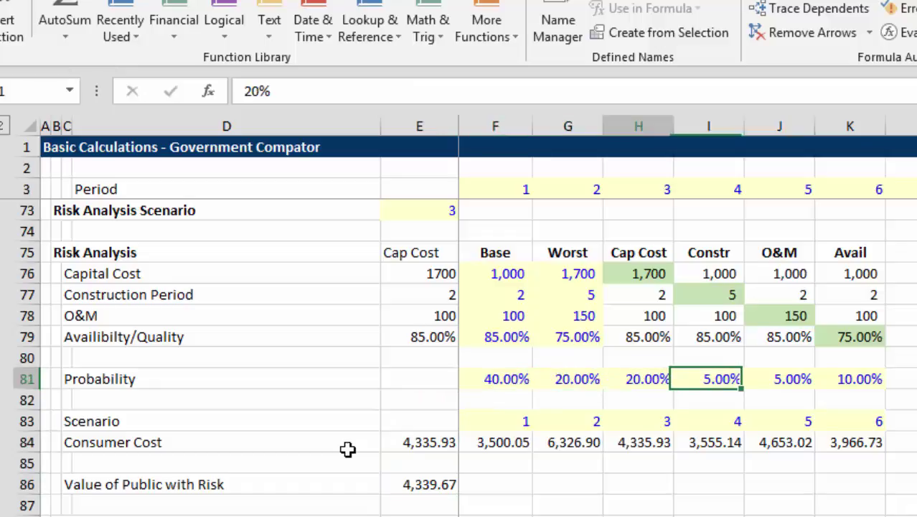
key("Left")
key("Left")
key("Left")
key("Right")
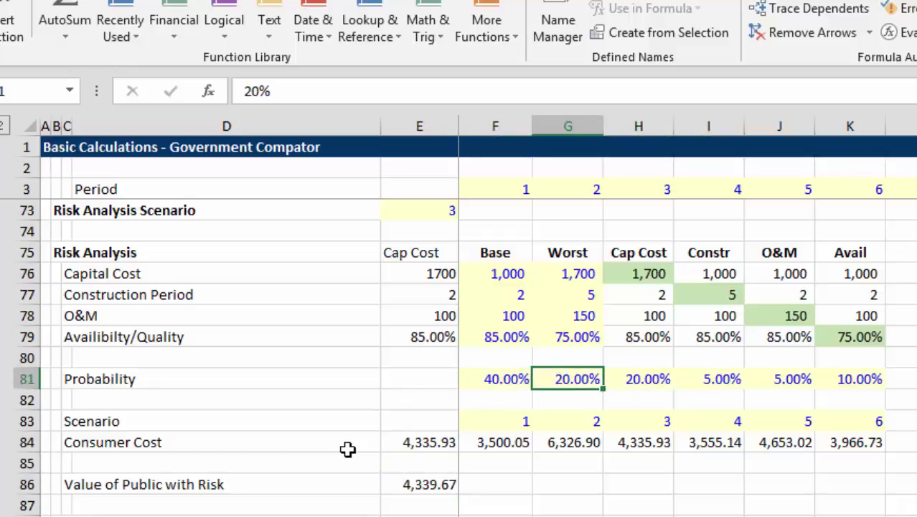
key("Right")
key("Left")
key("Right")
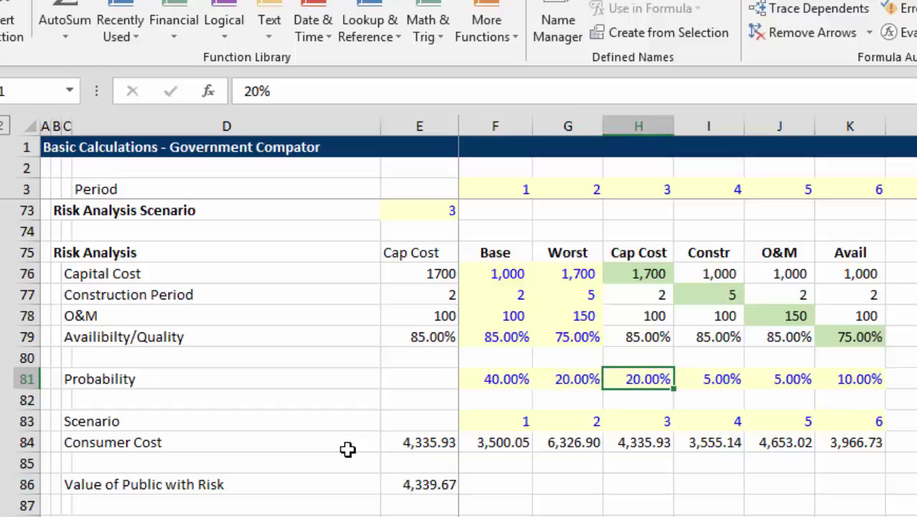
type("25")
key("ctrl+Return")
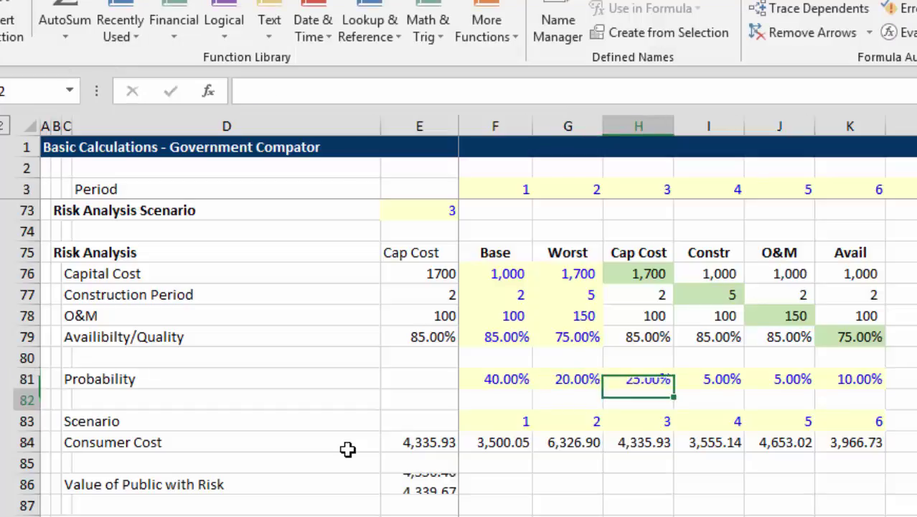
Set the Base scenario's Probability in F81 to 35%
key("Left")
key("Left")
type("35")
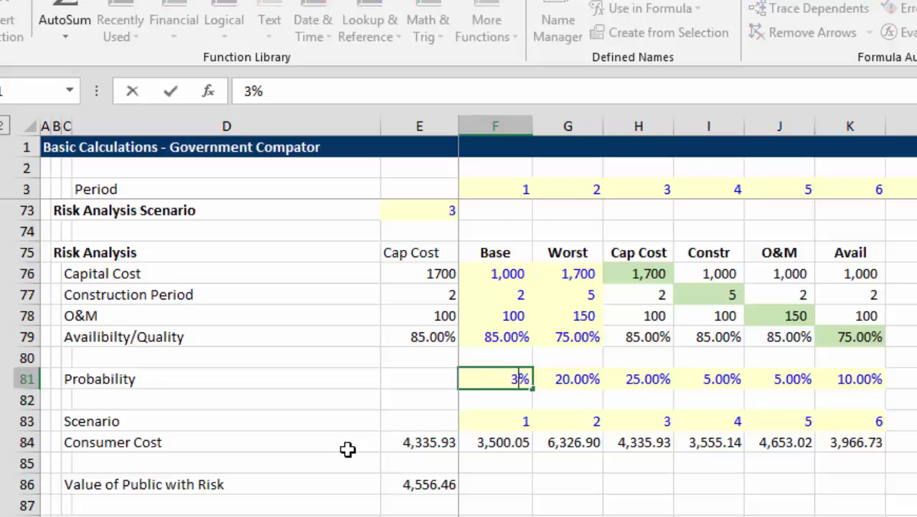
key("ctrl+Return")
Try a Base Construction Period of 3 in F77 to test its effect on the Consumer Cost table
key("Up")
key("Up")
key("Up")
key("Up")
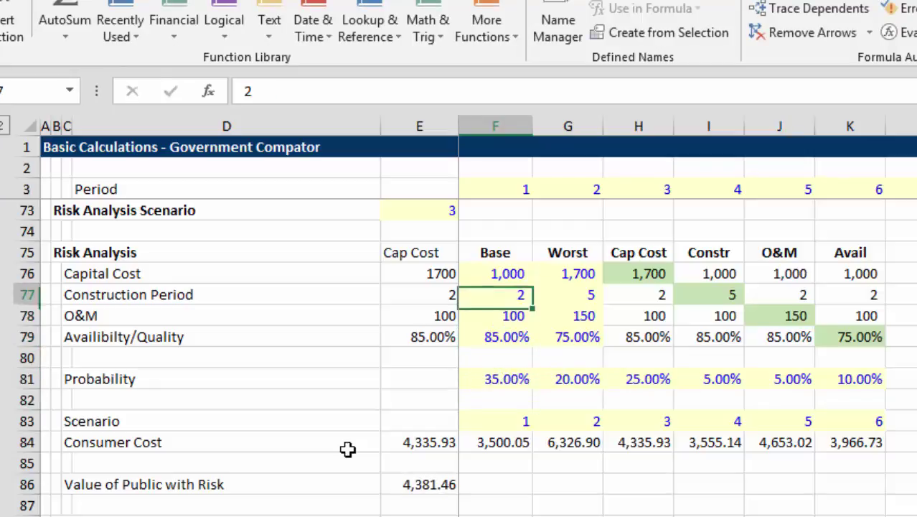
key("Up")
key("Down")
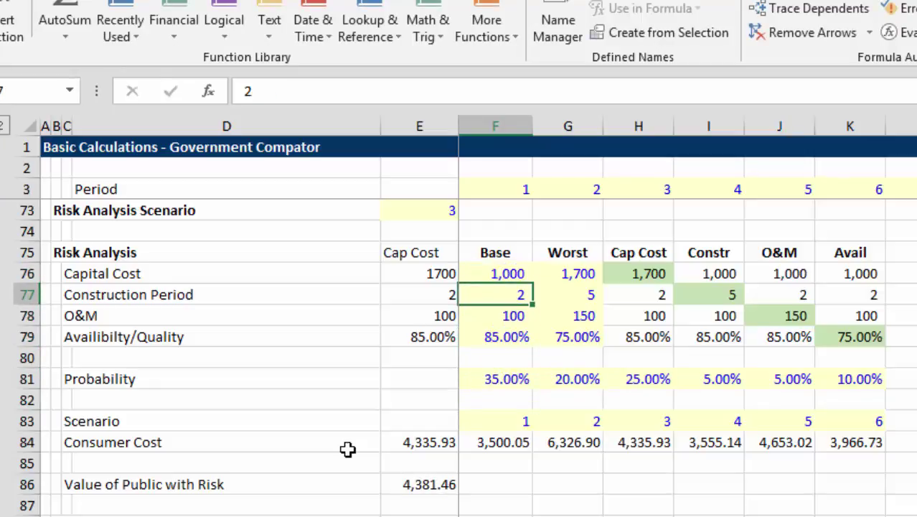
type("3")
key("ctrl+Return")
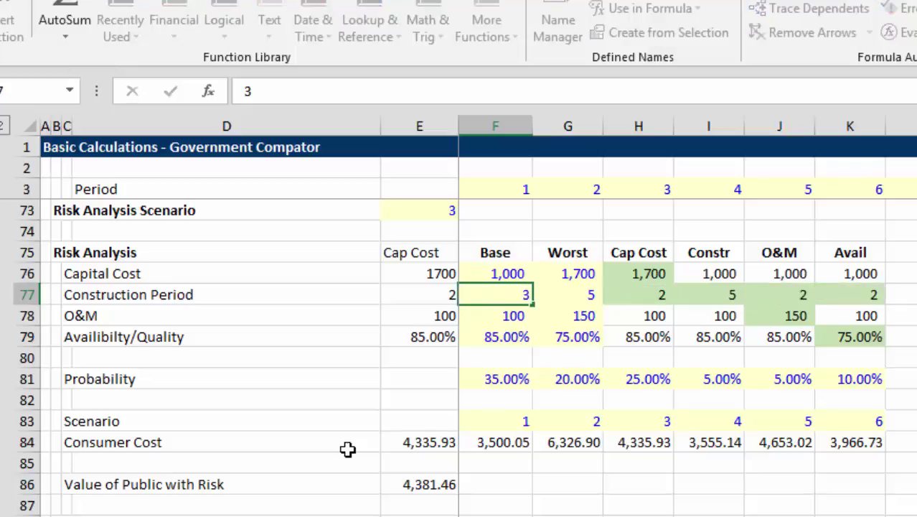
Return the Base Construction Period in F77 to 2
key("Down")
key("Up")
type("2")
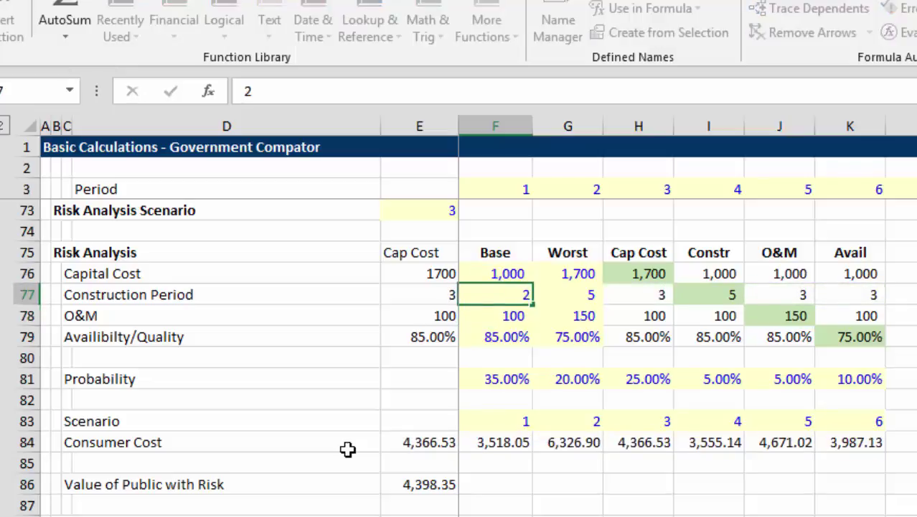
key("Return")
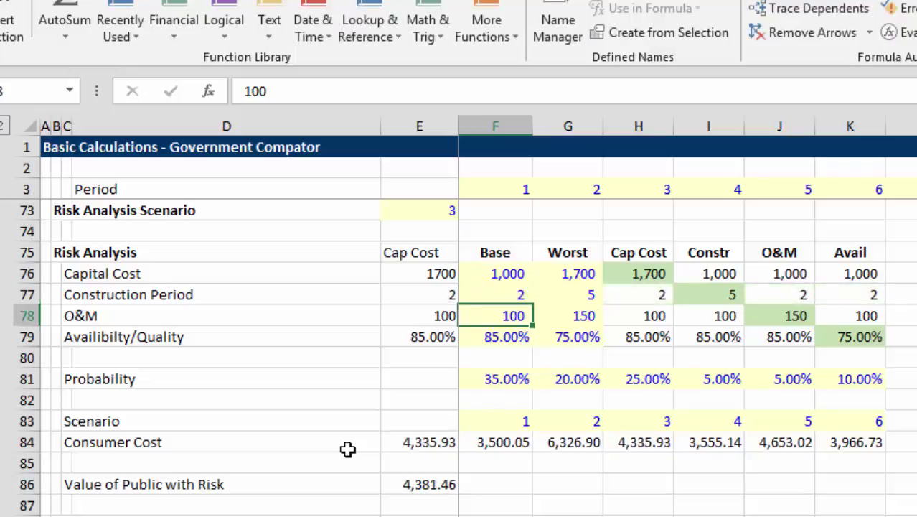
Review the Public Model calculations from the Value of Public with Risk down to the Total Price
key("Down")
key("Down")
key("Down")
key("Down")
key("Down")
key("Down")
key("Down")
key("Down")
key("Down")
key("Down")
key("Down")
key("Down")
key("Down")
key("Down")
key("Down")
key("Down")
key("Down")
key("Down")
key("Down")
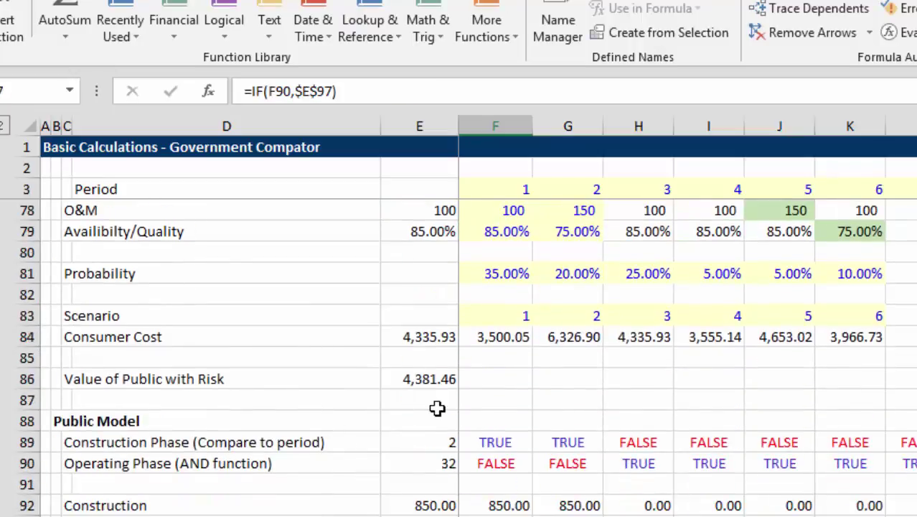
key("Down")
key("Down")
key("Down")
key("Down")
key("Down")
key("Down")
key("Down")
key("Down")
key("Down")
key("Down")
key("Down")
key("Down")
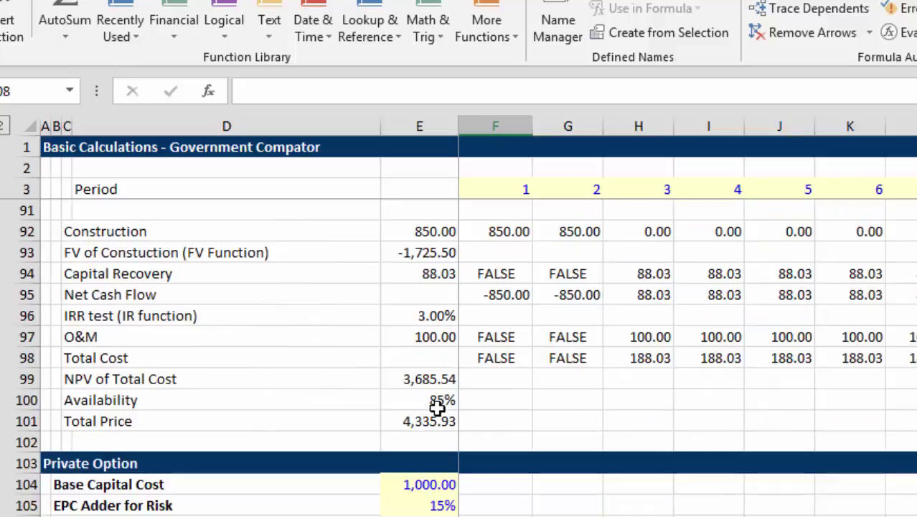
key("Up")
key("Up")
key("Up")
key("Up")
key("Up")
key("Up")
key("Up")
key("Up")
key("Up")
key("Up")
key("Up")
key("Up")
key("Up")
key("Up")
key("Up")
key("Up")
key("Up")
key("Up")
key("Up")
key("Up")
key("Down")
key("Down")
key("Down")
key("Down")
key("Down")
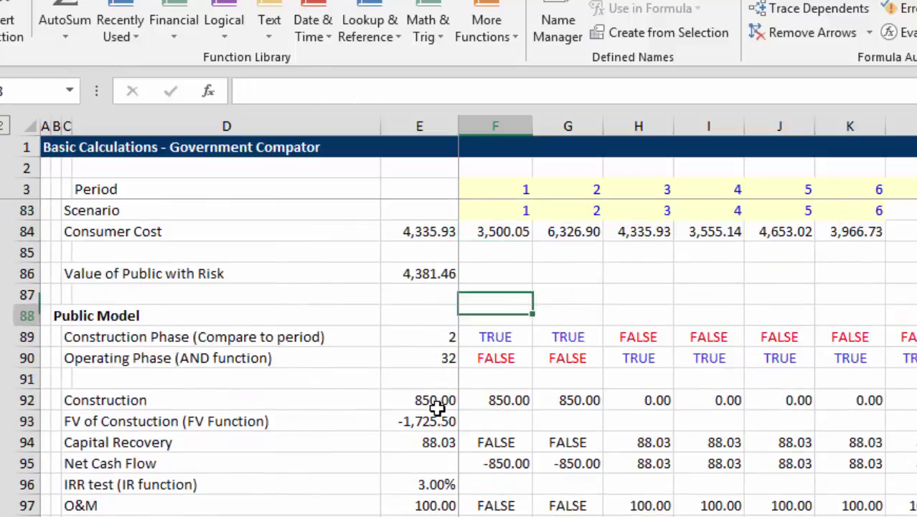
key("Down")
key("Down")
key("Down")
key("Down")
key("Down")
key("Down")
key("Down")
key("Down")
key("Down")
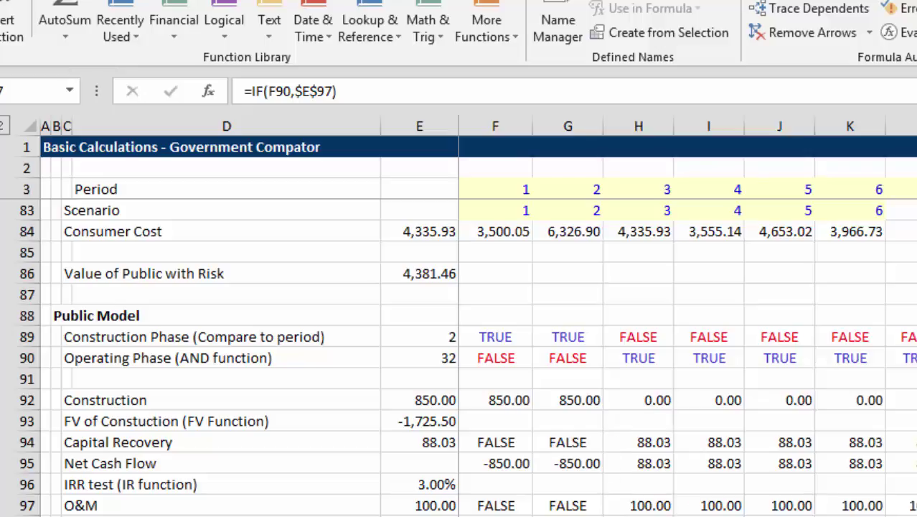
Examine the Private Option inputs below the Public Model, including capital cost, EPC adder, O&M and guaranteed availability
key("Down")
key("Down")
key("Down")
key("Down")
key("Down")
key("Down")
key("Down")
key("Down")
key("Down")
key("Down")
key("Down")
key("Down")
key("Down")
key("Down")
key("Down")
key("Down")
key("Down")
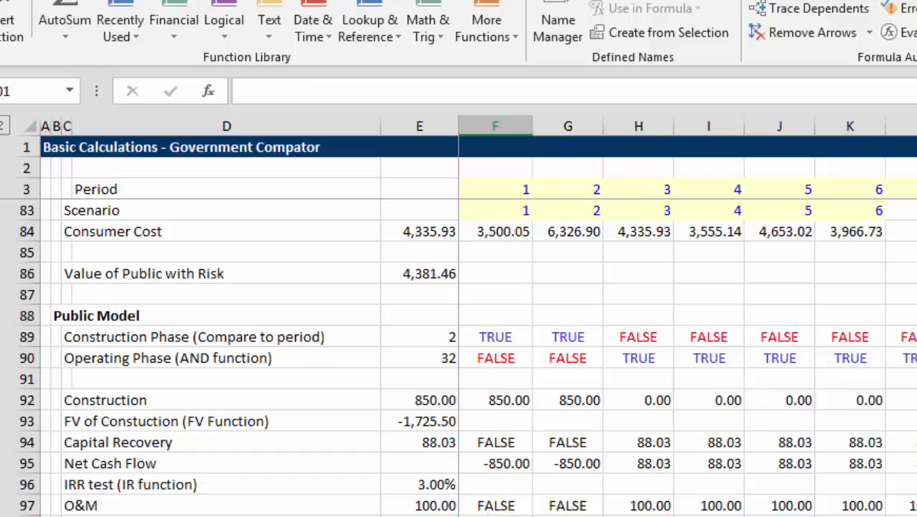
key("Down")
key("Down")
key("Down")
key("Down")
key("Down")
key("Left")
key("Left")
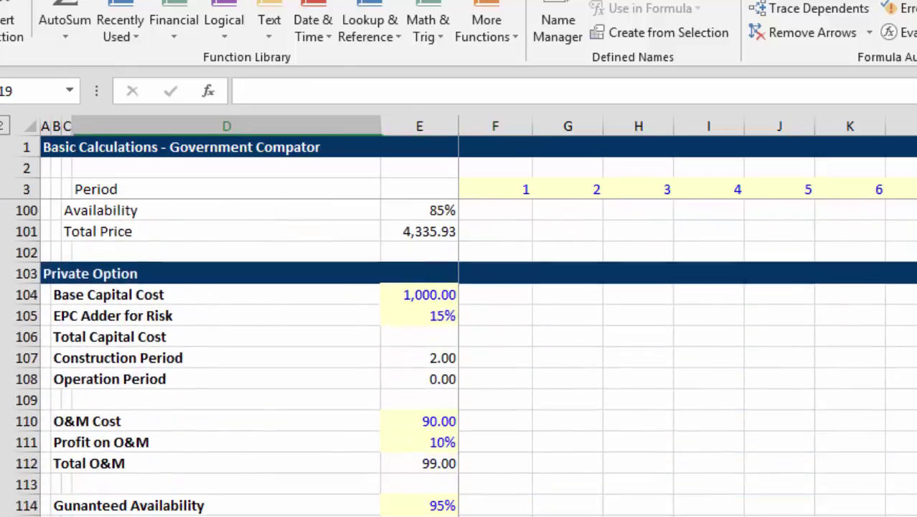
Review the Private Option inputs down through the Project IRR build-up of credit spread, equity premium and base risk-free rate
key("Up")
key("Up")
key("Up")
key("Up")
key("Up")
key("Up")
key("Up")
key("Up")
key("Up")
key("Up")
key("Down")
key("Down")
key("Down")
key("Down")
key("Down")
key("Down")
key("Down")
key("Down")
key("Down")
key("Down")
key("Down")
key("Down")
key("Down")
key("Down")
key("Down")
key("Down")
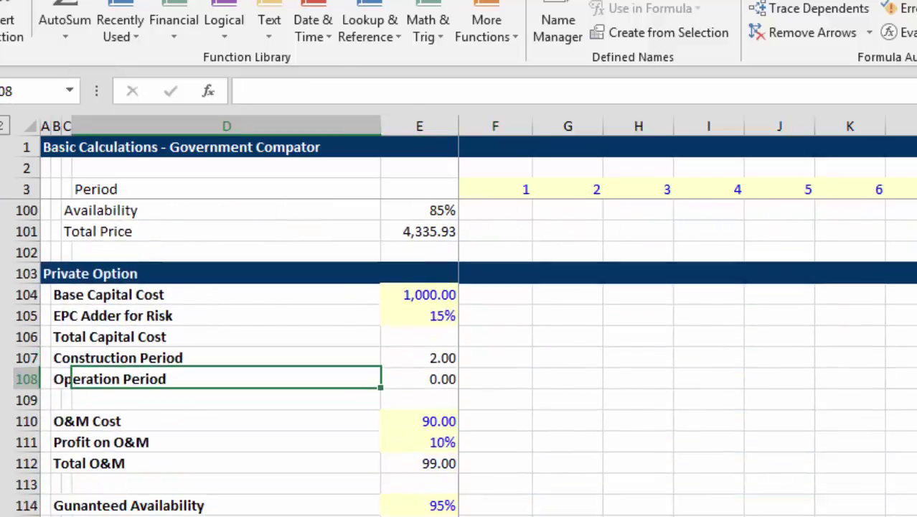
key("Down")
key("Down")
key("Down")
key("Down")
key("Down")
key("Down")
key("Down")
key("Down")
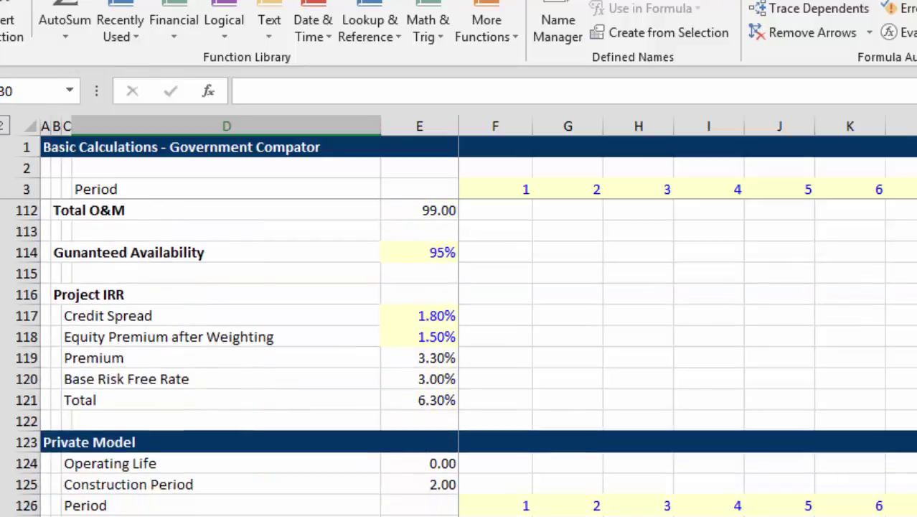
Check the Private Option's Base Capital Cost, EPC Adder for Risk, Total Capital Cost and Construction Period rows
key("Up")
key("Up")
key("Up")
key("Up")
key("Up")
key("Up")
key("Up")
key("Up")
key("Up")
key("Up")
key("Up")
key("Up")
key("Up")
key("Up")
key("Up")
key("Up")
key("Up")
key("Up")
key("Up")
key("Up")
key("Down")
key("Down")
key("Down")
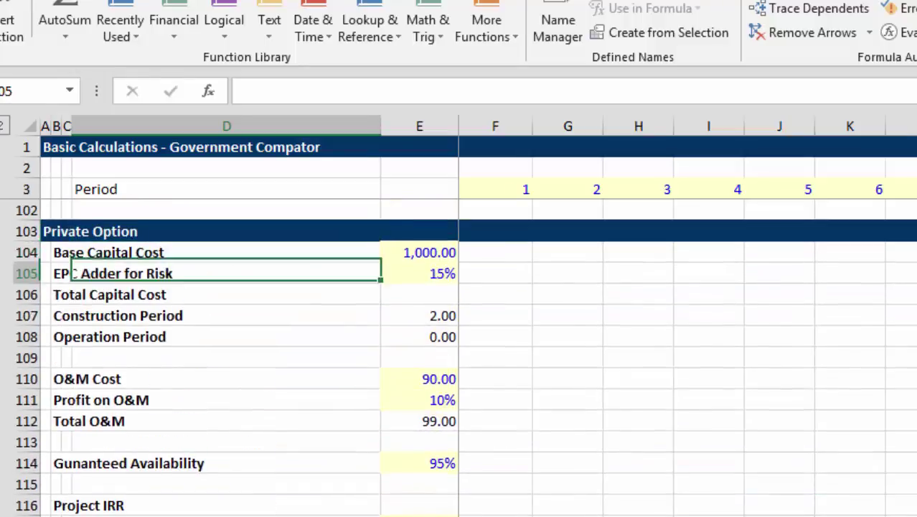
key("Right")
key("Right")
key("Down")
key("Left")
key("Left")
key("Down")
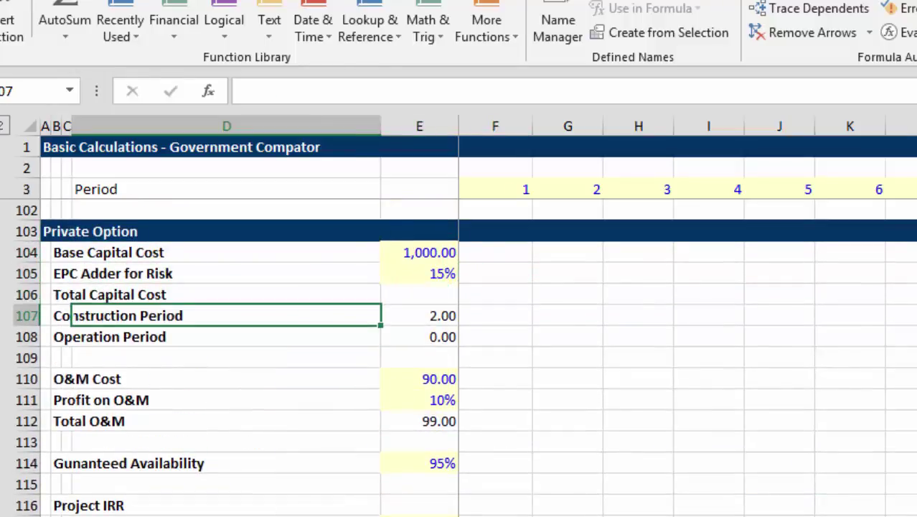
Inspect the Construction Phase and Operation Phase formulas for period 1 in the Private Model
key("Down")
key("Down")
key("Down")
key("Down")
key("Down")
key("Down")
key("Down")
key("Down")
key("Down")
key("Down")
key("Down")
key("Down")
key("Down")
key("Down")
key("Down")
key("Down")
key("Down")
key("Down")
key("Down")
key("Down")
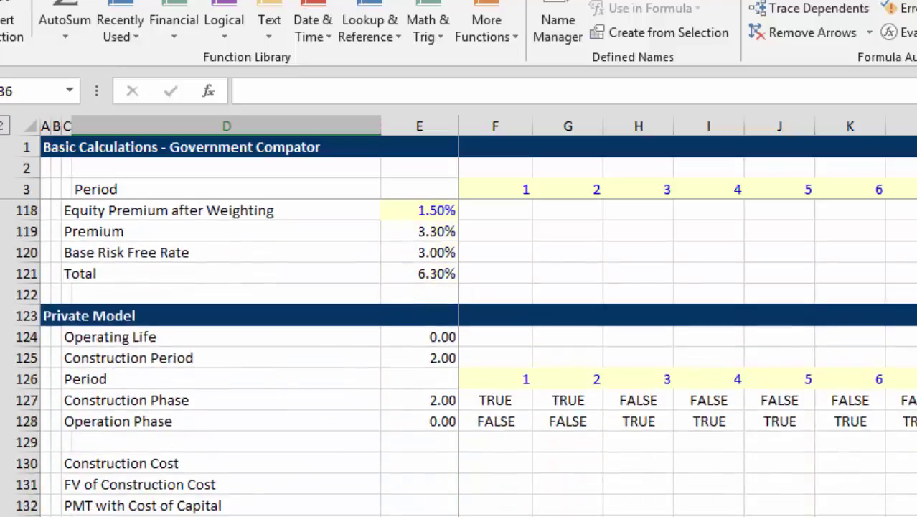
key("Up")
key("Up")
key("Up")
key("Up")
key("Up")
key("Up")
key("Up")
key("Up")
key("Up")
key("Up")
key("Right")
key("Right")
key("Down")
key("Down")
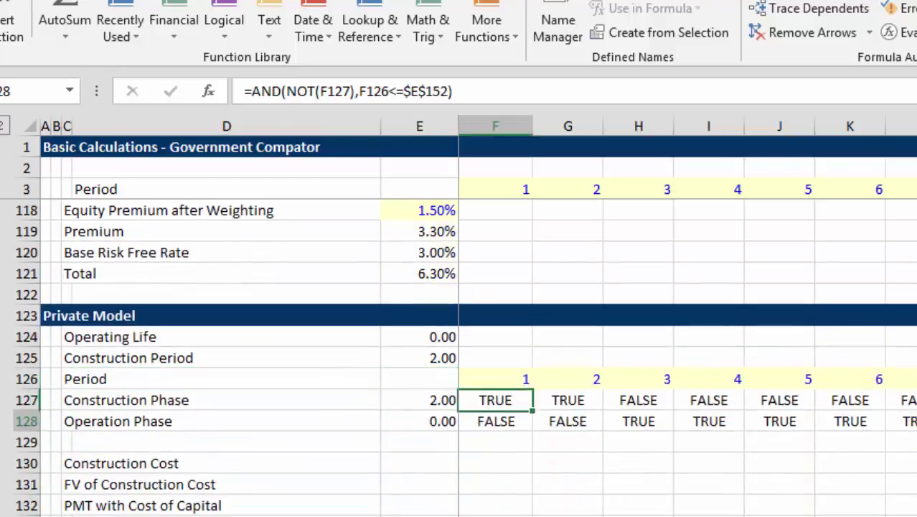
key("Down")
key("Down")
key("Down")
key("Left")
key("Left")
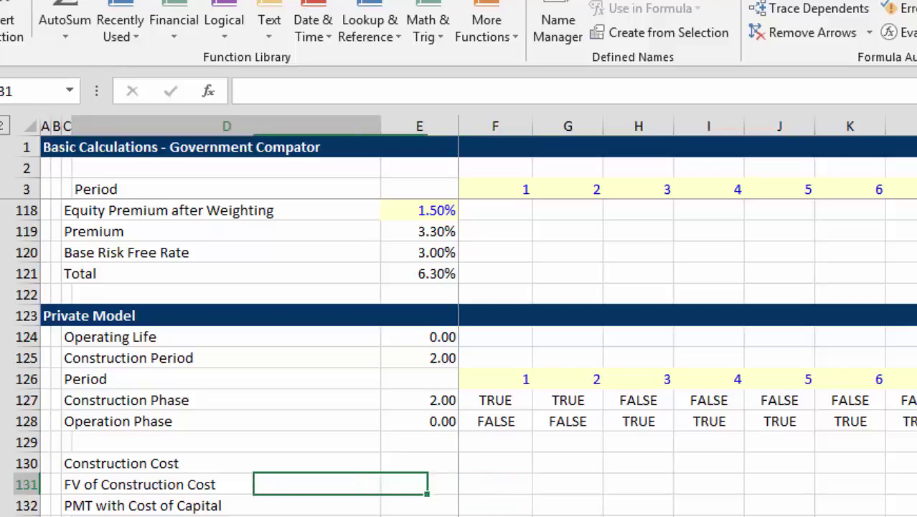
Examine the Private Model rows from Construction Cost through Capital Recovery, IRR, Target and Difference to Total Cost
key("Down")
key("Down")
key("Down")
key("Down")
key("Down")
key("Down")
key("Down")
key("Down")
key("Down")
key("Down")
key("Down")
key("Down")
key("Down")
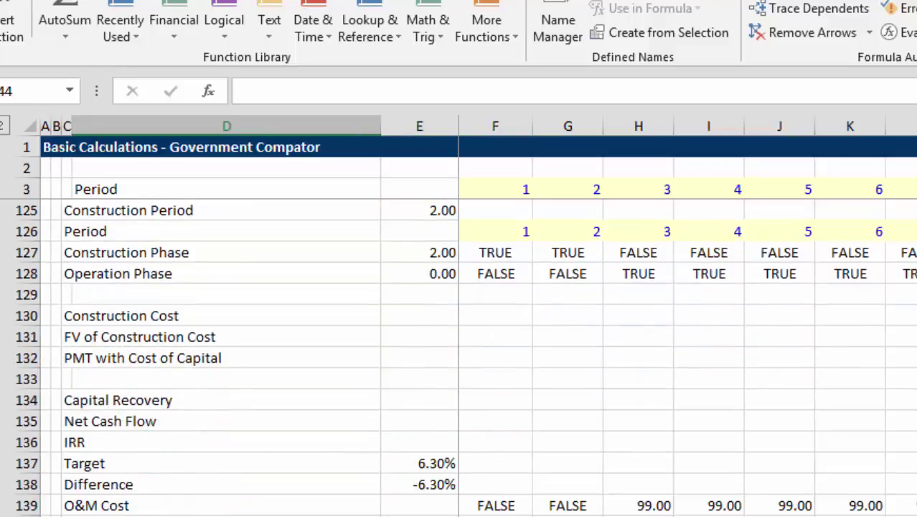
key("Up")
key("Up")
key("Up")
key("Up")
key("Up")
key("Up")
key("Up")
key("Up")
key("Up")
key("Up")
key("Up")
key("Up")
key("Down")
key("Down")
key("Down")
key("Down")
key("Down")
key("Down")
key("Down")
key("Down")
key("Down")
key("Down")
key("Down")
key("Down")
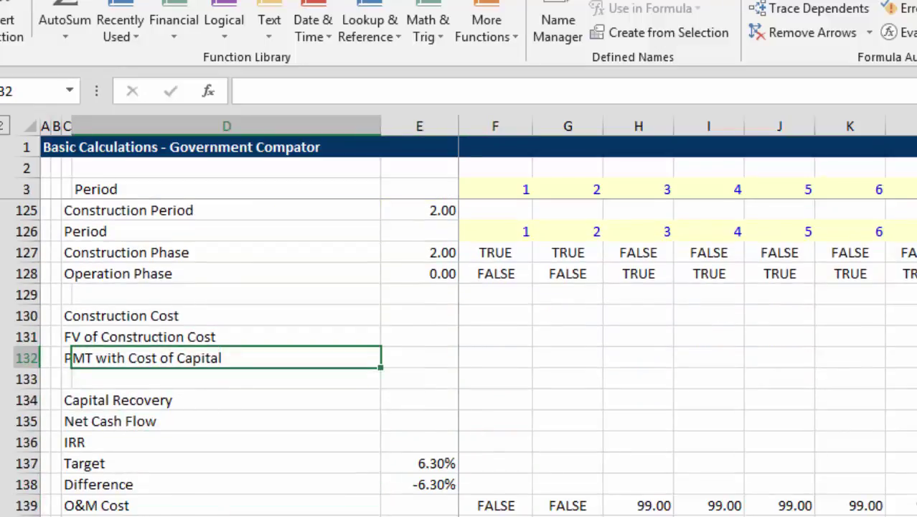
key("Down")
key("Down")
key("Down")
key("Down")
key("Down")
key("Down")
key("Down")
key("Down")
key("Down")
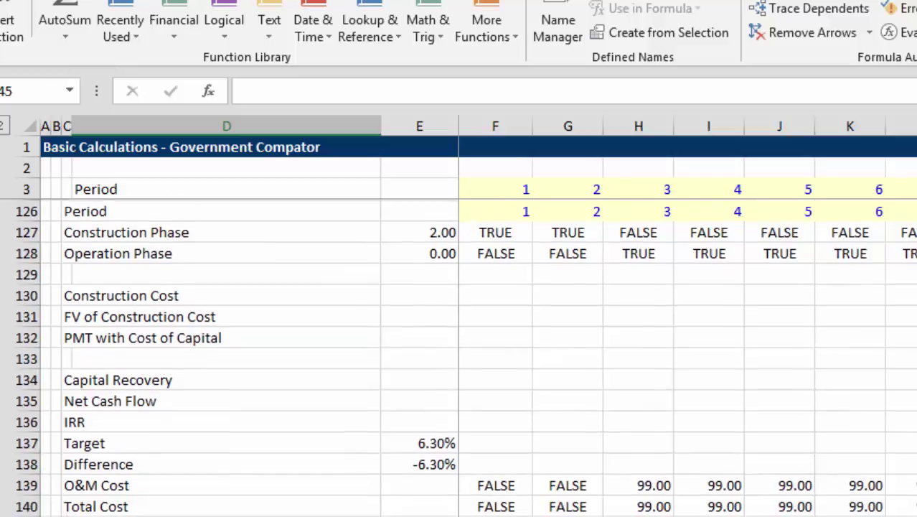
Review the Private Model rows from Construction Phase down through O&M Cost, Availability, Total Price and NPV of Price
key("Up")
key("Up")
key("Up")
key("Up")
key("Up")
key("Up")
key("Up")
key("Up")
key("Up")
key("Up")
key("Up")
key("Up")
key("Up")
key("Up")
key("Up")
key("Up")
key("Up")
key("Up")
key("Up")
key("Up")
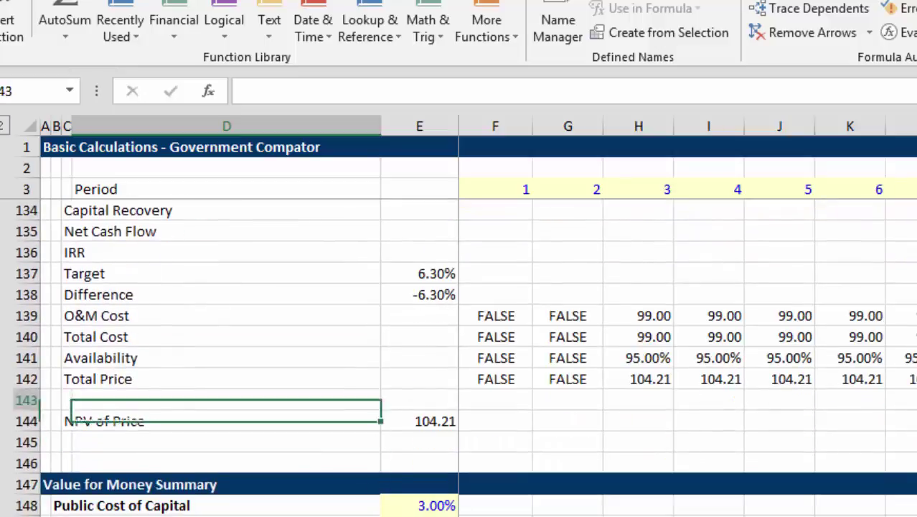
key("Down")
key("Down")
key("Down")
key("Down")
key("Down")
key("Down")
key("Down")
key("Down")
key("Down")
key("Down")
key("Down")
key("Down")
key("Down")
key("Down")
key("Down")
key("Down")
key("Down")
key("Down")
key("Down")
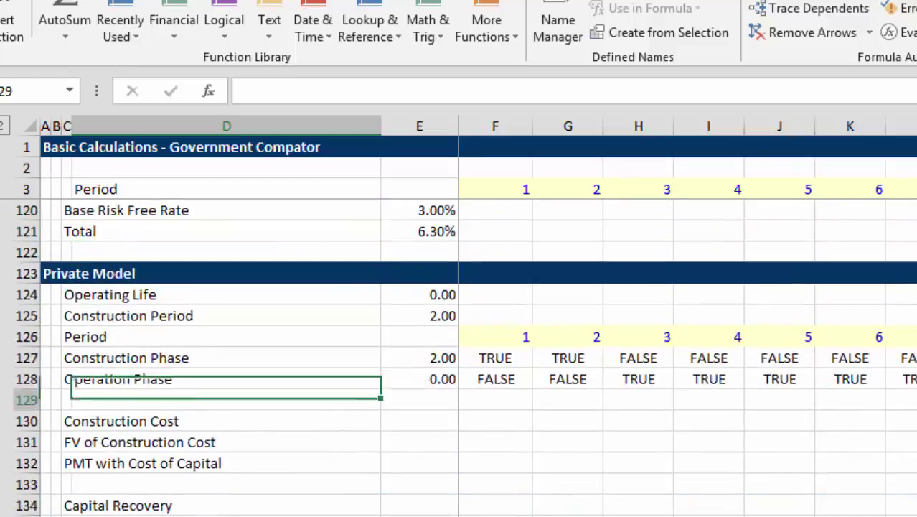
Clear the Private Model formulas from the O&M Cost row downward across all periods, starting at period 1
key("Right")
key("Right")
key("Up")
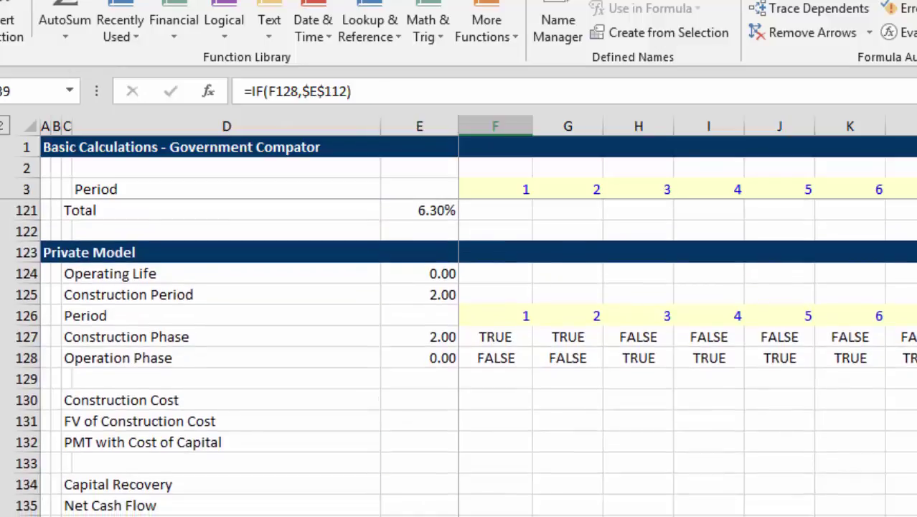
scroll(465, 359, "down", 1)
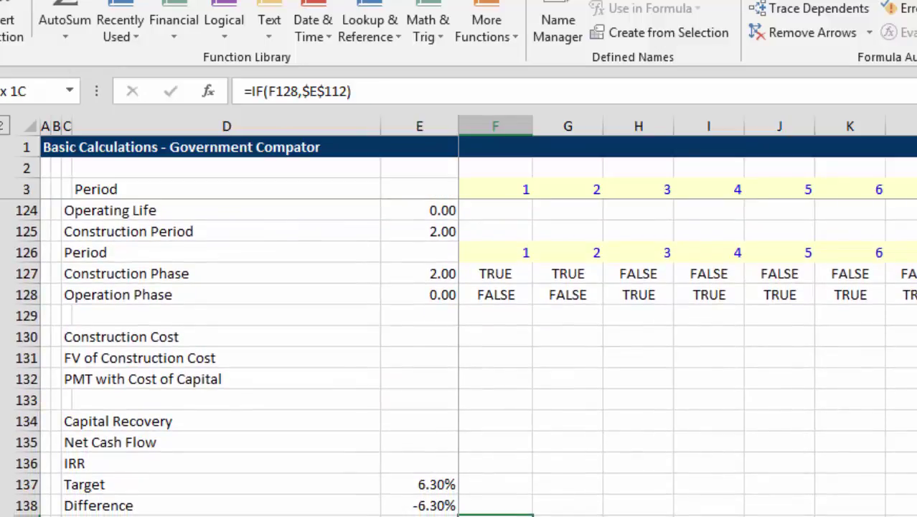
key("Right")
key("Right")
key("Right")
key("Right")
key("Right")
key("Right")
key("Right")
key("Right")
key("Right")
key("Right")
key("Right")
key("Right")
key("Right")
key("Right")
key("Right")
key("Right")
key("Right")
key("Right")
key("Right")
key("Right")
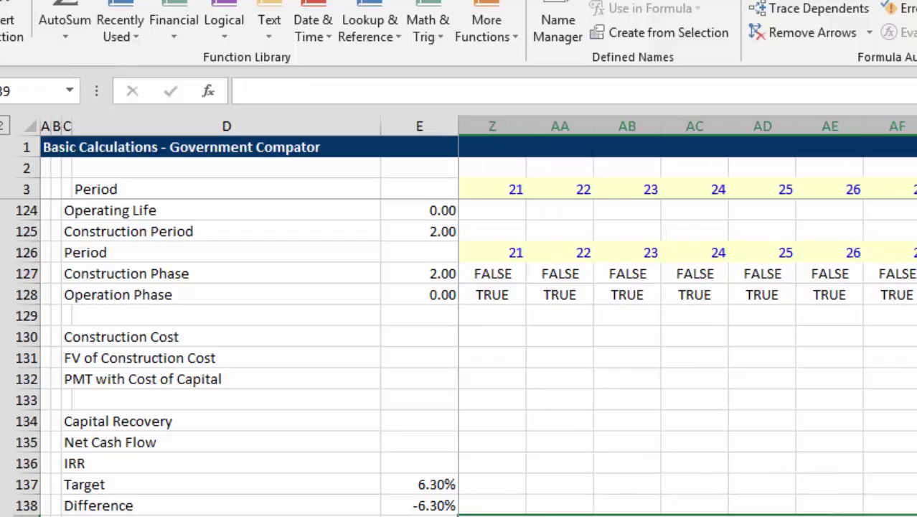
Clear the Target and Difference values below the IRR row in the Private Model
key("ctrl+Left")
key("Up")
key("Up")
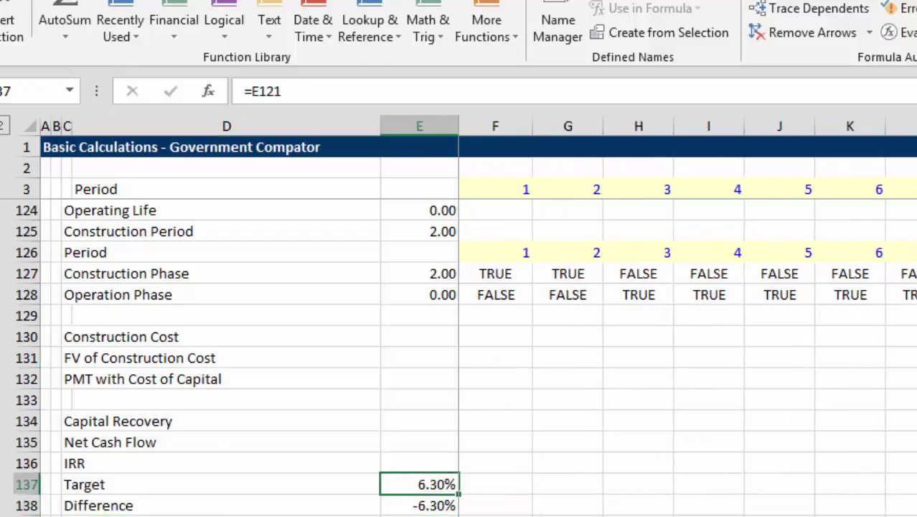
key("shift+Down")
key("Delete")
key("Up")
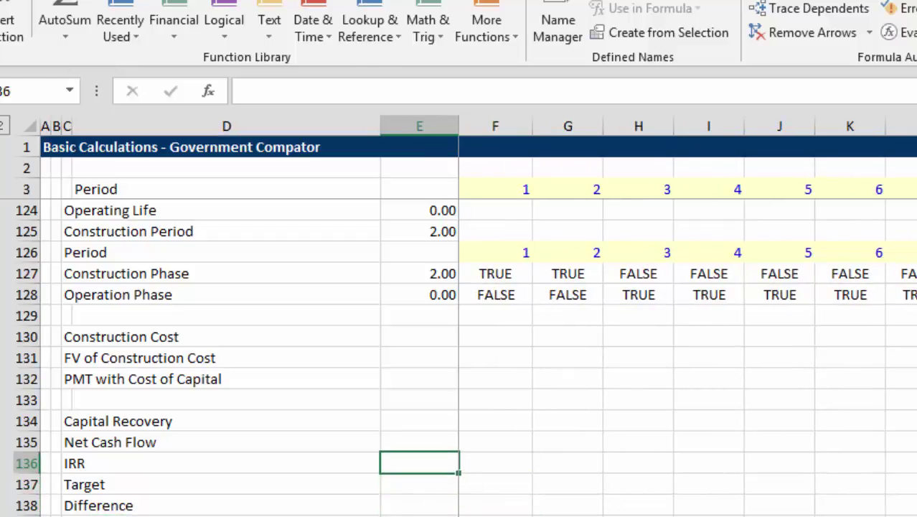
Trace back through the Private Option inputs from Project IRR to the Operation Period formula
key("Up")
key("Up")
key("Up")
key("Up")
key("Up")
key("Up")
key("Up")
key("Up")
key("Up")
key("Up")
key("Up")
key("Up")
key("Up")
key("Up")
key("Up")
key("Up")
key("Up")
key("Up")
key("Up")
key("Up")
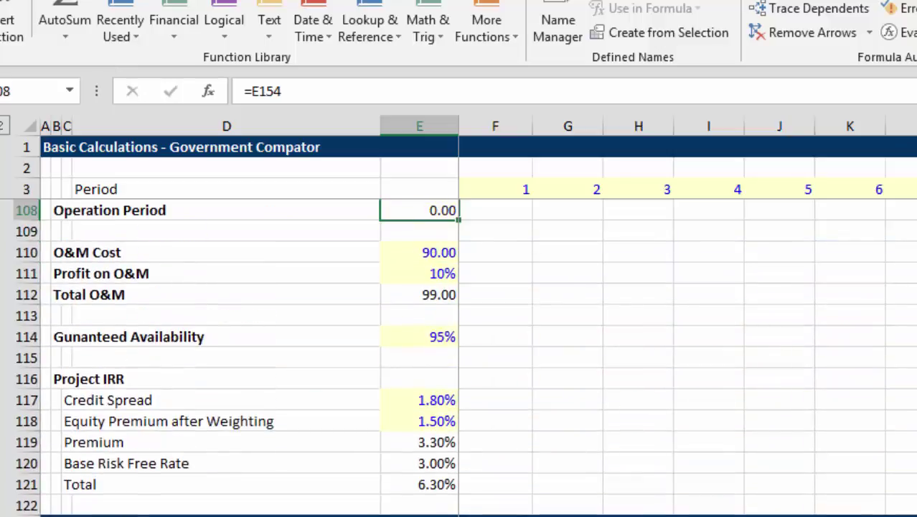